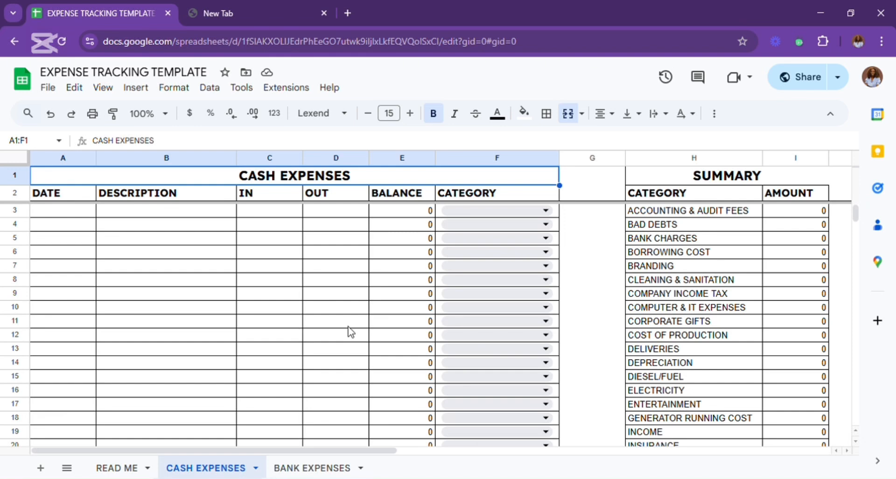
Step: Enter the date 17-feb-25 and the description "Received from sales on 15th Feb" in row 3 of the cash expenses table
click(58, 213)
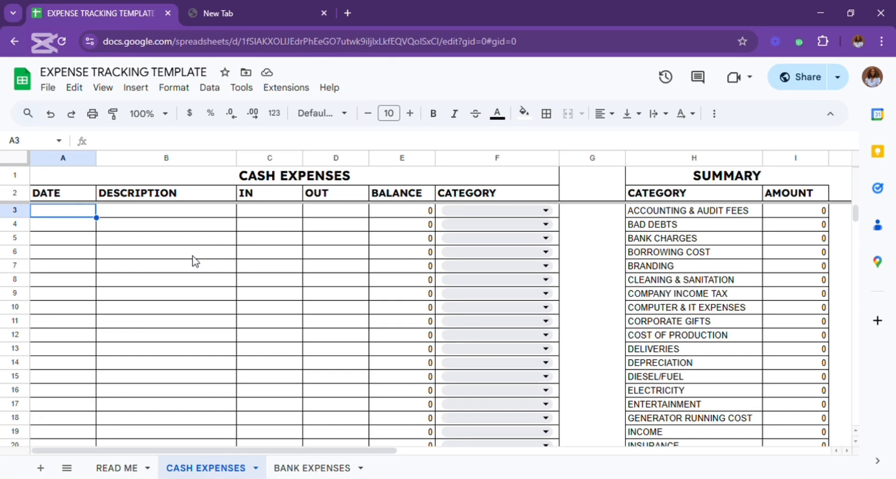
text(17-)
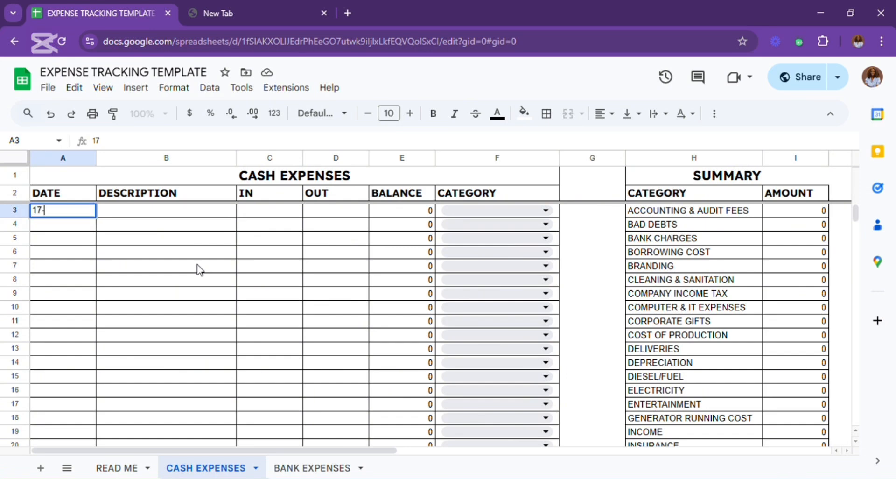
text(feb-25)
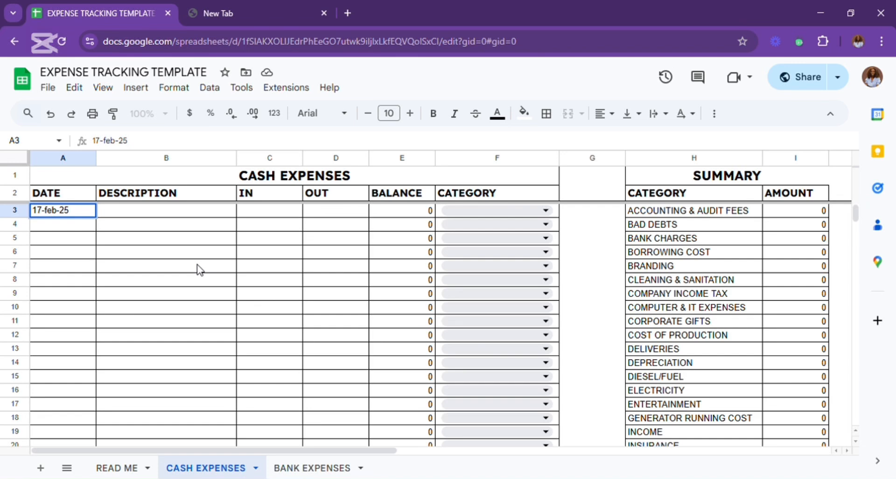
key(Tab)
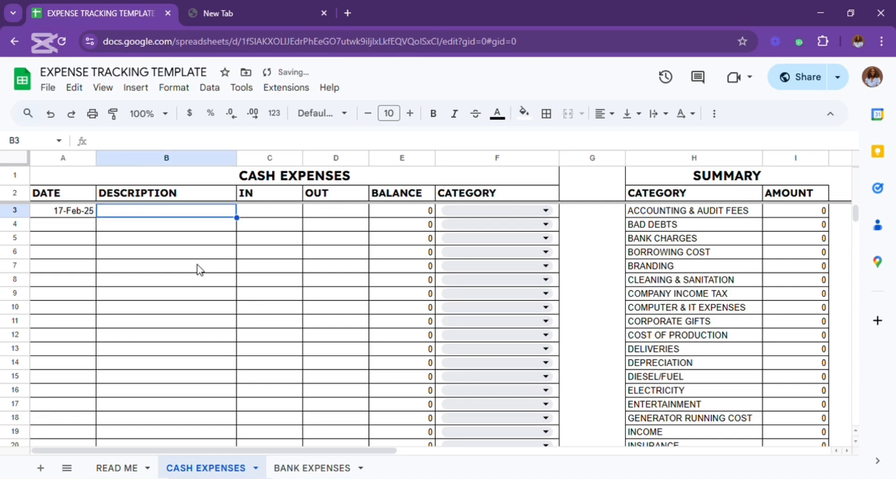
text(Rec)
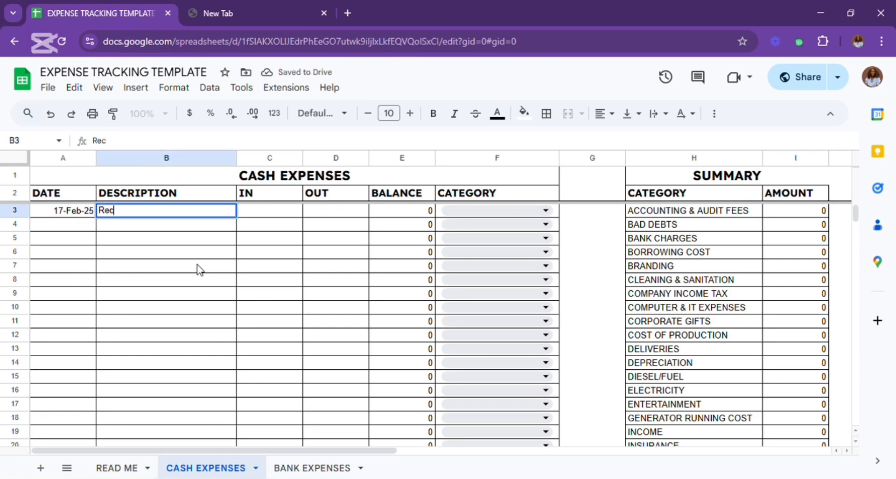
text(eived from sa)
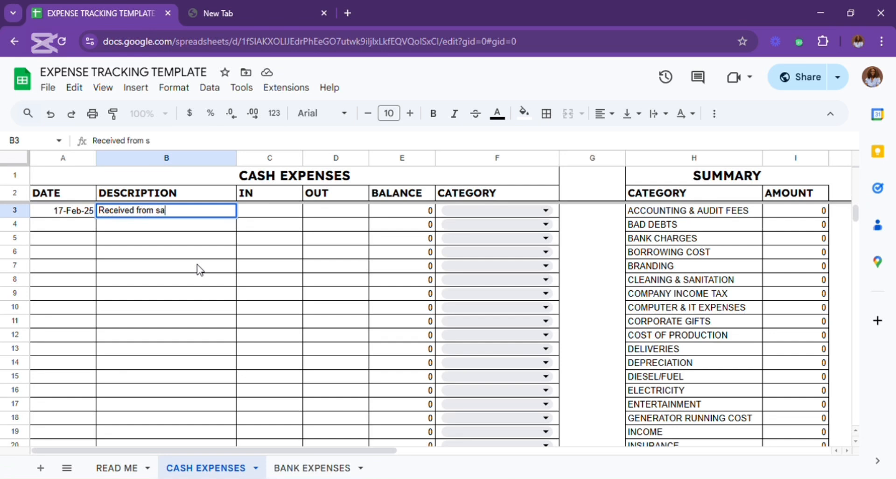
text(les on 15th Feb)
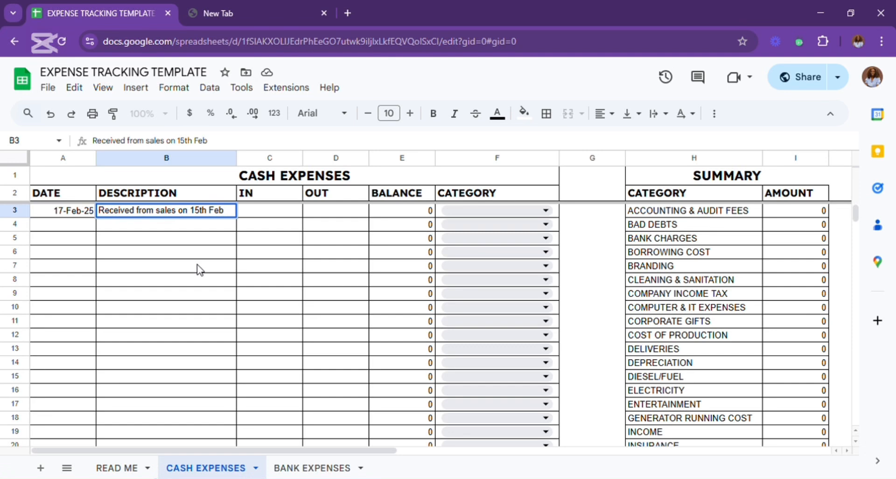
key(Tab)
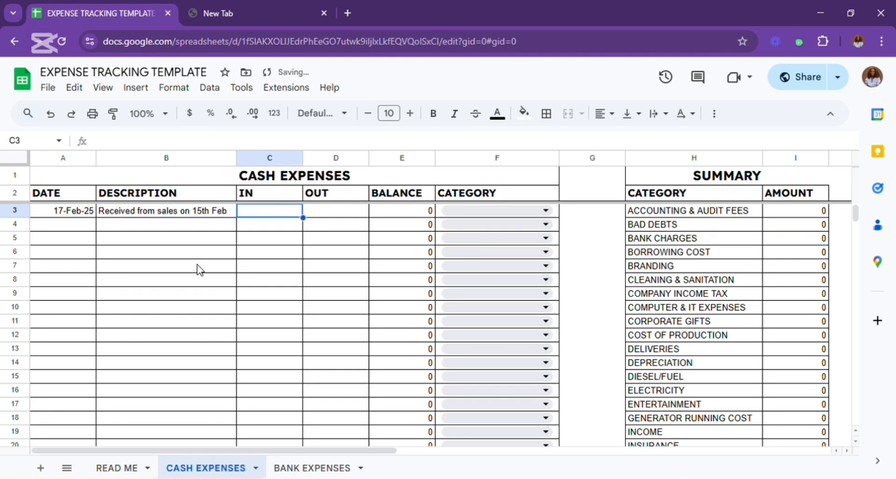
Step: Record 20000 as money in for the row 3 sales entry and set its category to INCOME
text(20000)
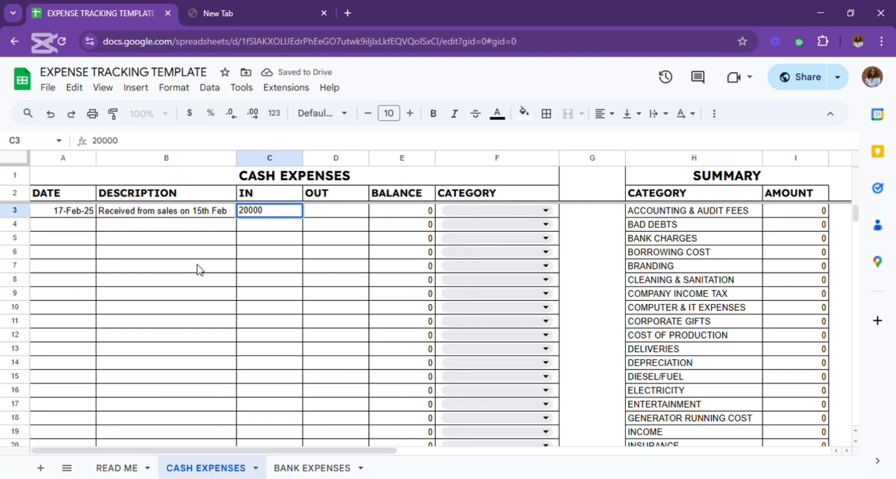
key(Tab)
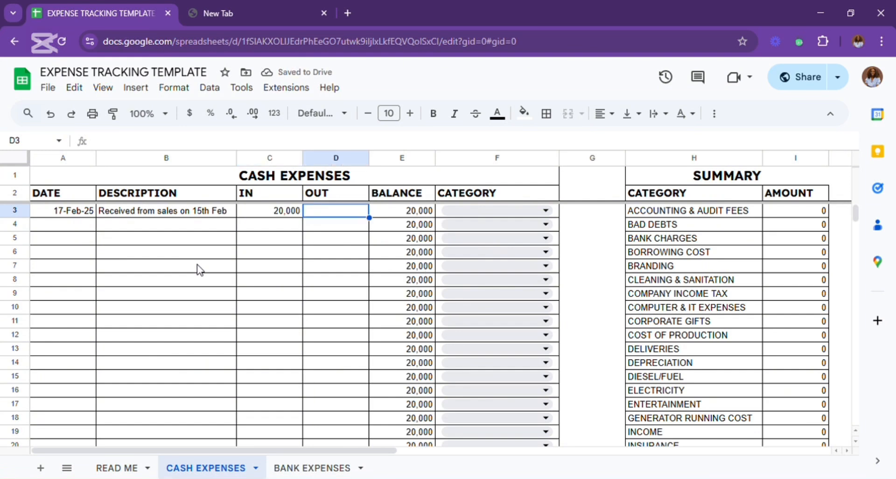
key(Tab)
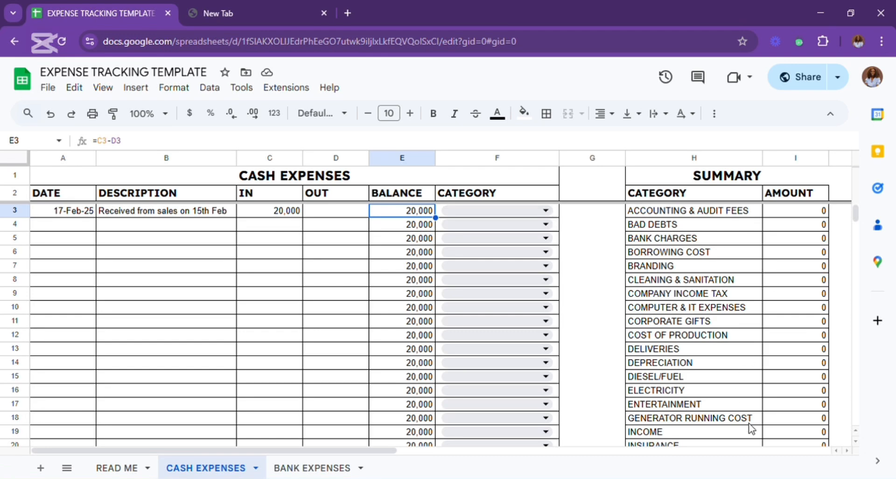
scroll(784, 429, down, 3)
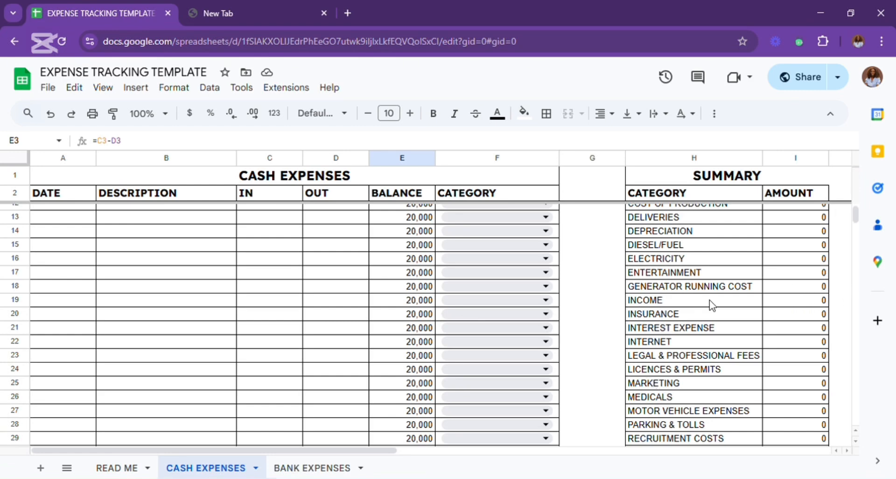
scroll(486, 250, up, 3)
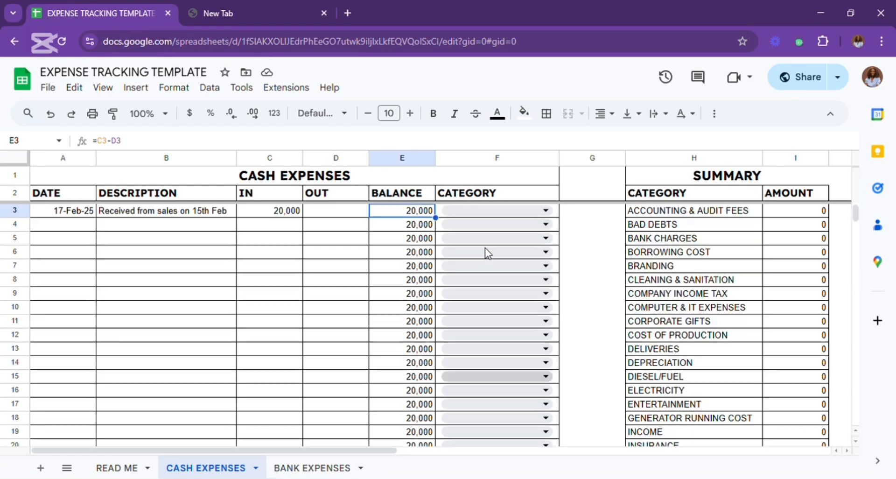
click(552, 219)
text(in)
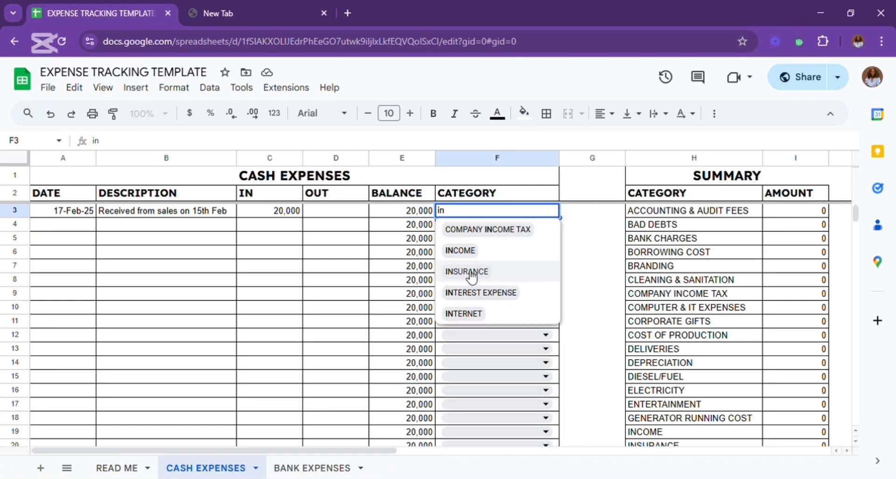
click(469, 251)
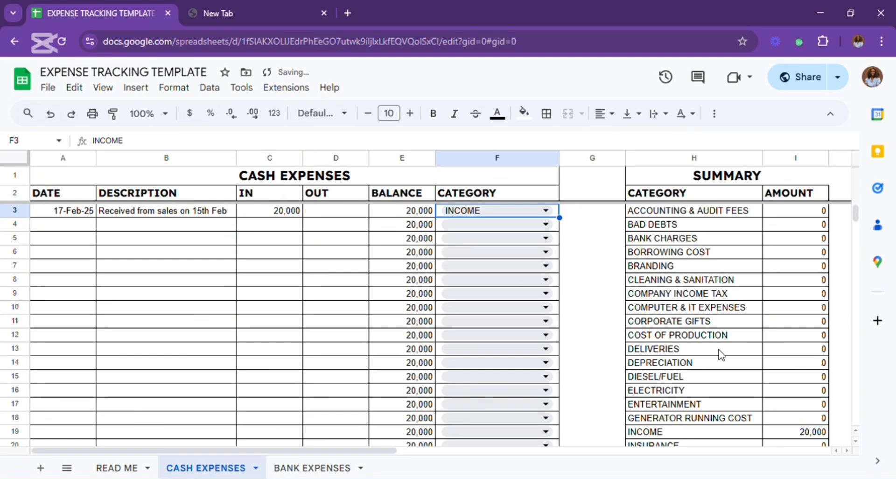
Step: Enter the date 17-feb-25 and the description "Data subscription" in row 4 of the cash expenses table
scroll(784, 336, down, 8)
scroll(802, 317, up, 9)
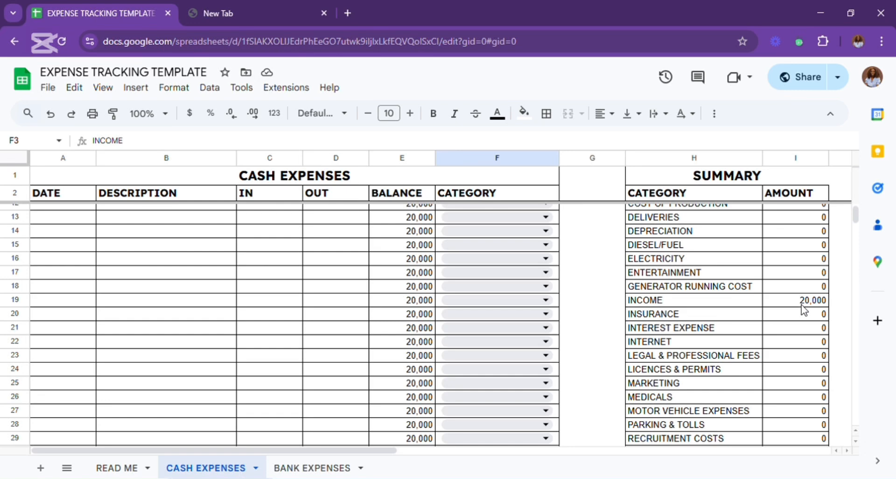
scroll(254, 378, up, 3)
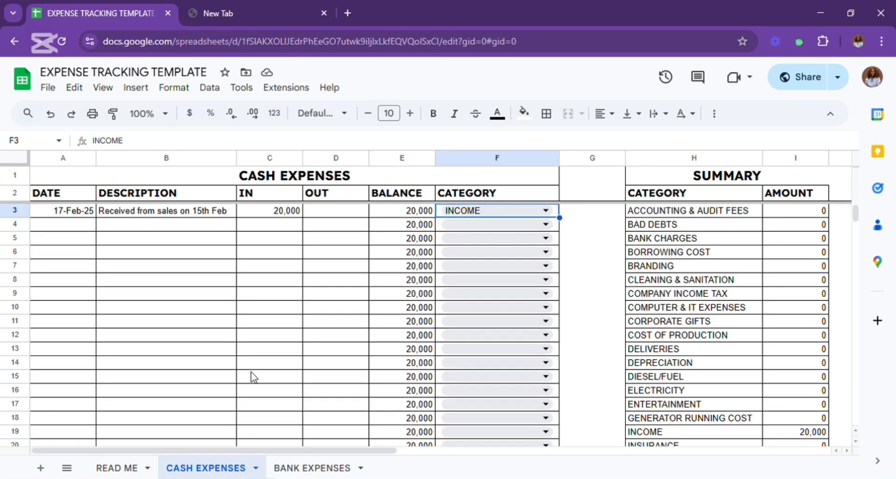
click(82, 228)
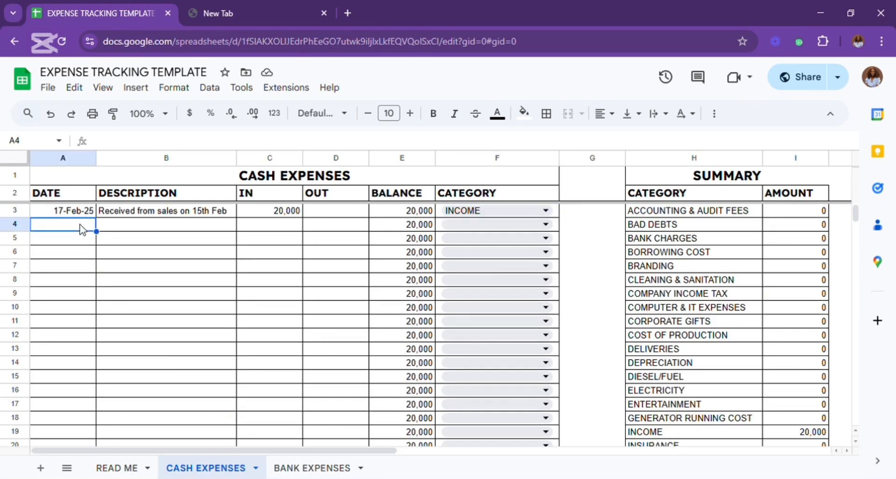
text(17)
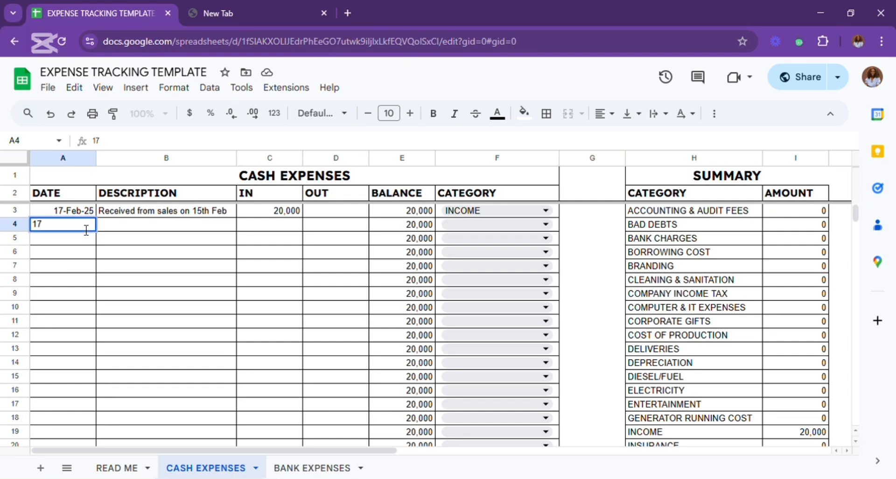
text(-feb-25)
key(Tab)
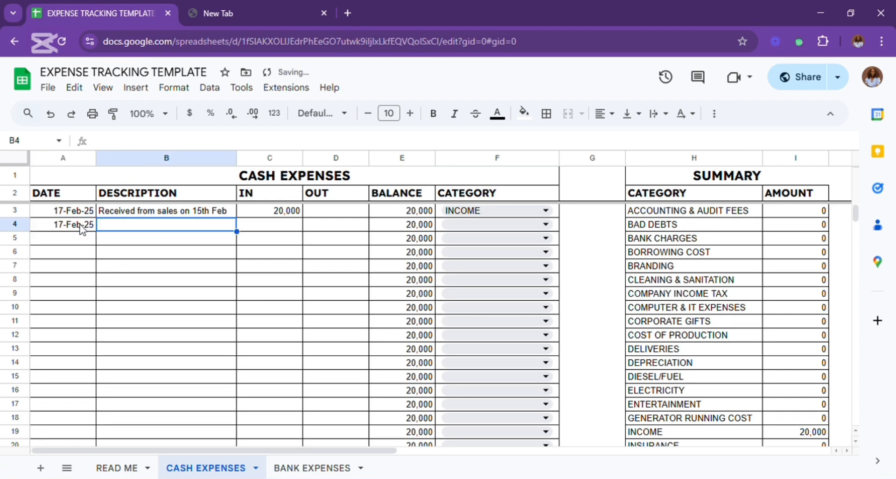
text(Data )
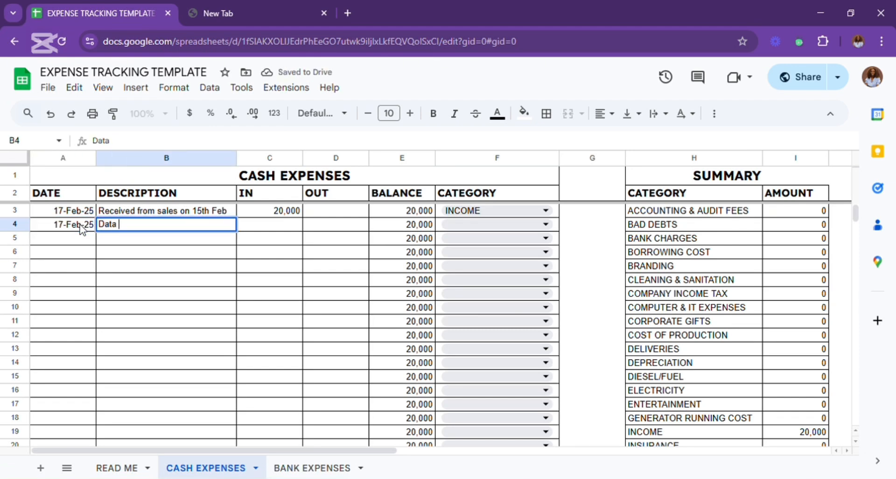
text(subscription)
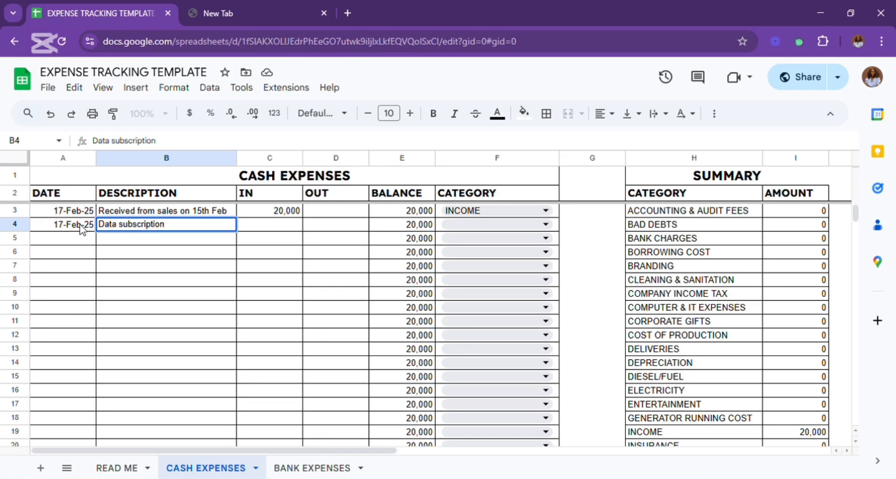
key(Tab)
Step: Record 3000 as money out for the data subscription in row 4 and set its category to INTERNET
key(Tab)
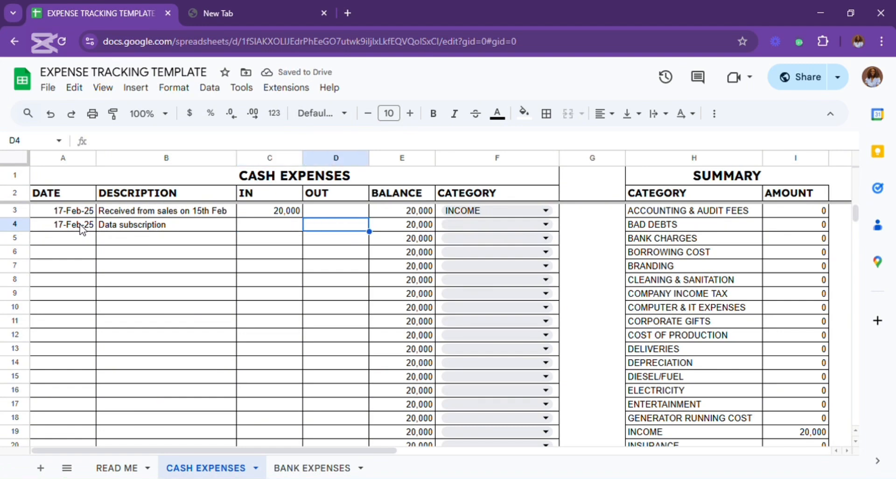
text(3000)
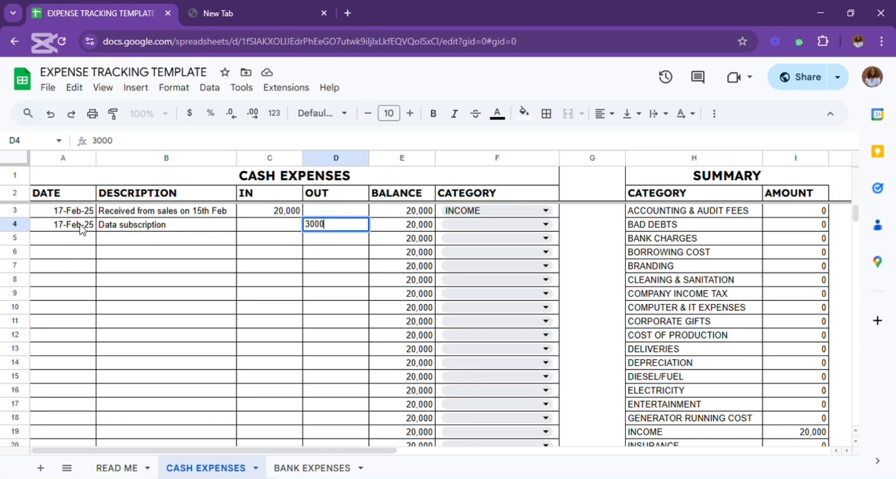
click(583, 238)
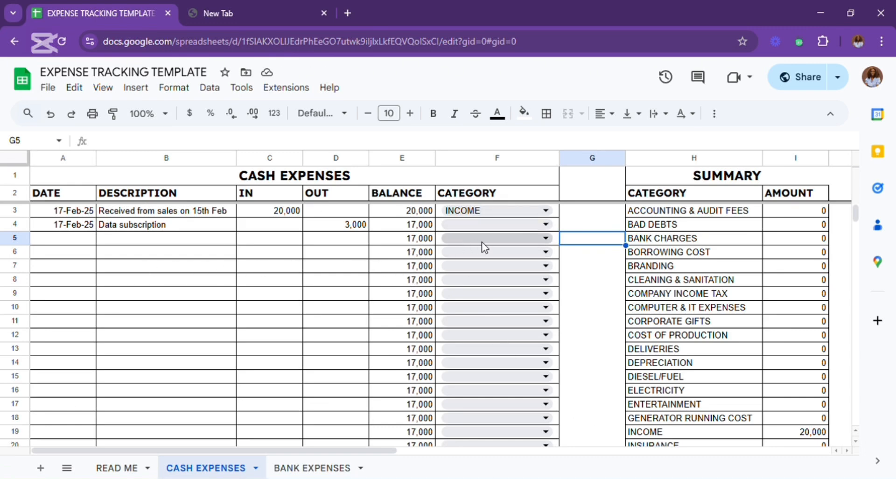
scroll(687, 290, down, 8)
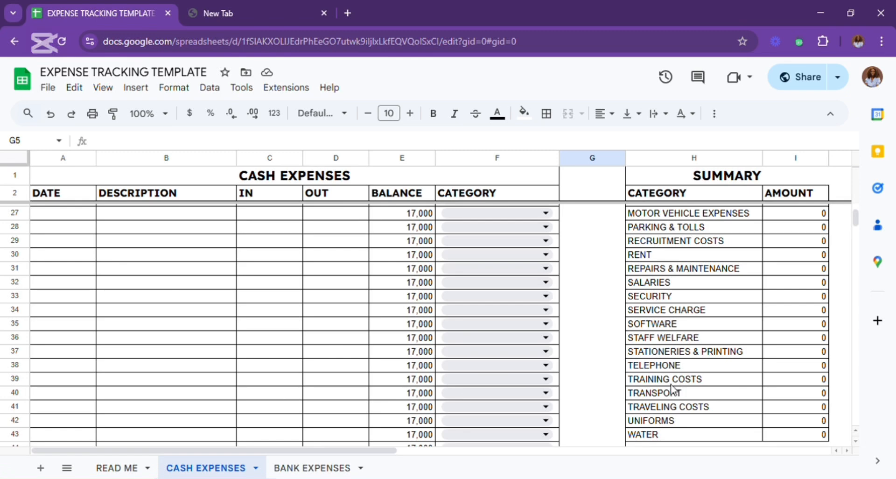
scroll(672, 378, up, 3)
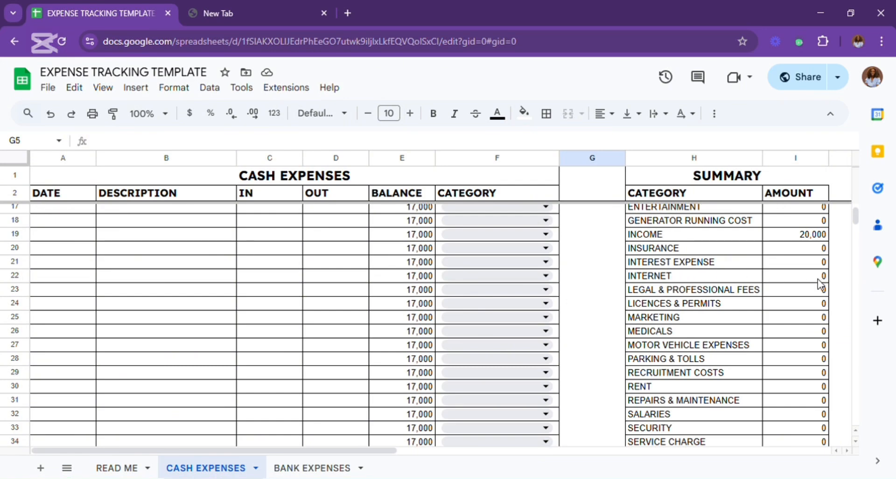
scroll(423, 358, up, 5)
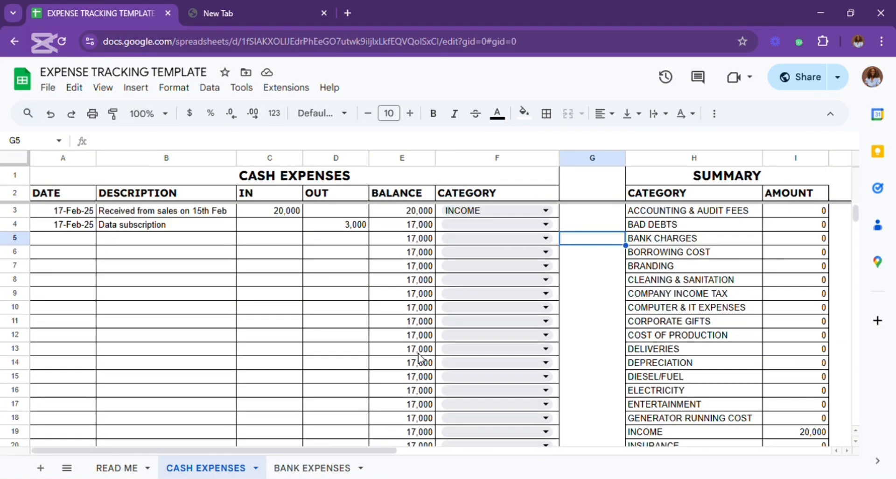
click(549, 227)
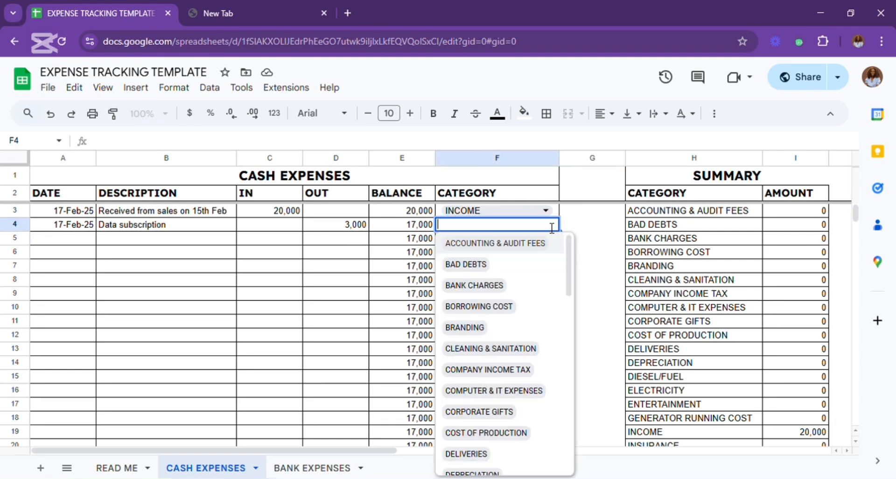
text(in)
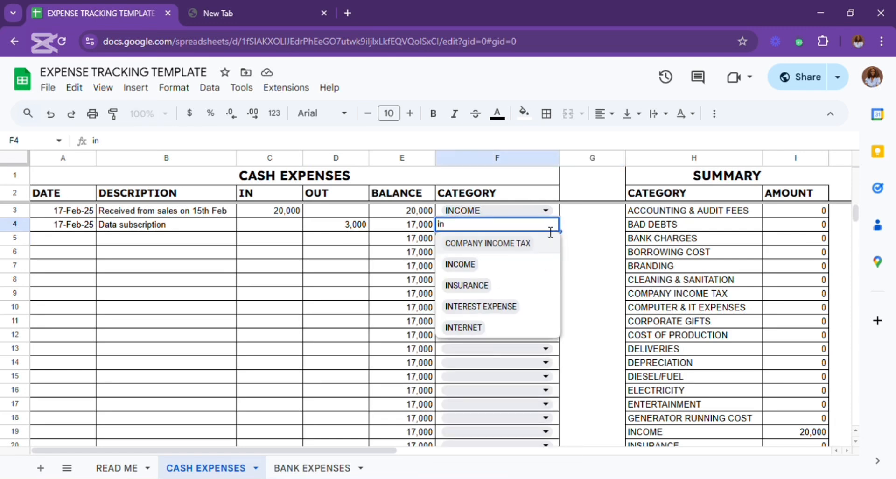
click(476, 329)
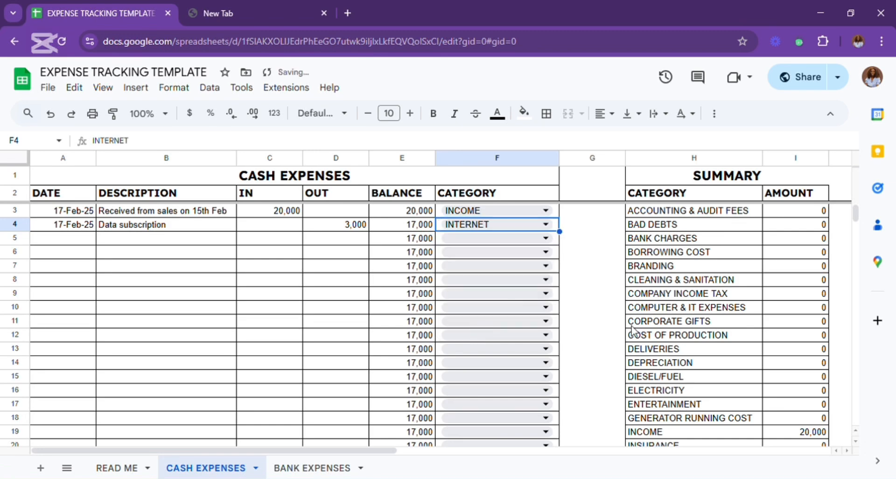
Step: Enter the date 18-feb-25 and the description "Data subscription" in row 5 of the cash expenses table
scroll(688, 332, down, 5)
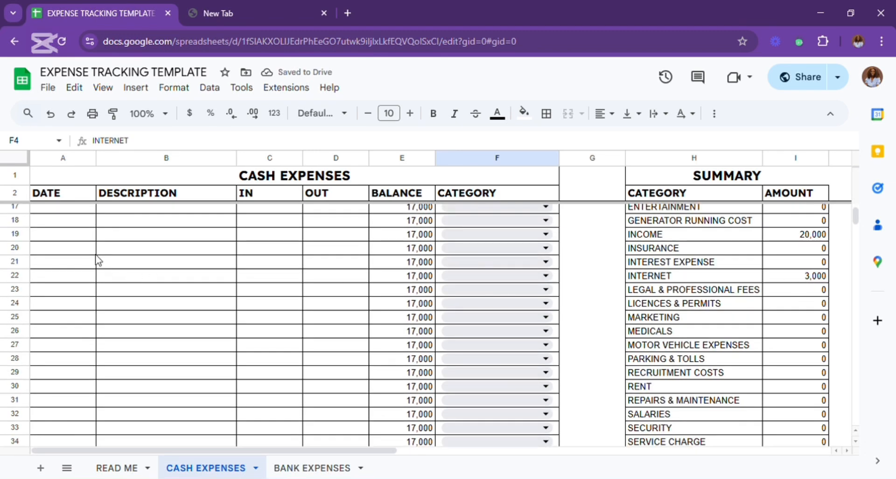
scroll(124, 251, up, 5)
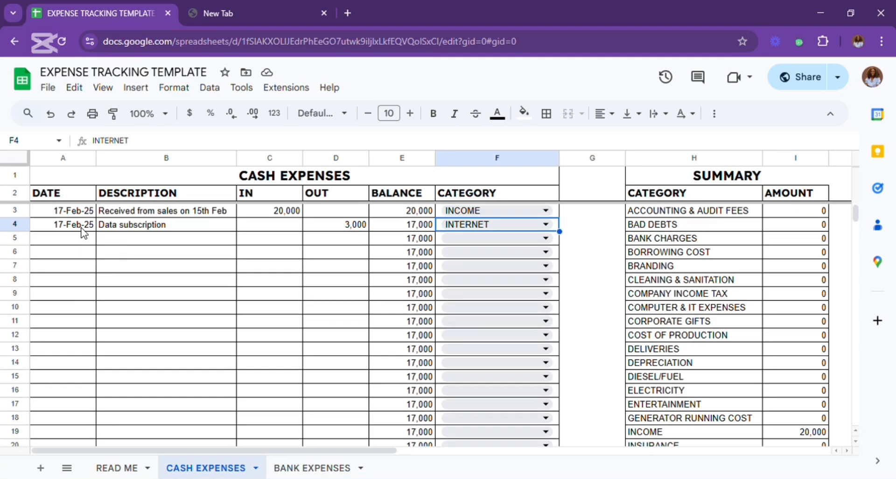
click(61, 240)
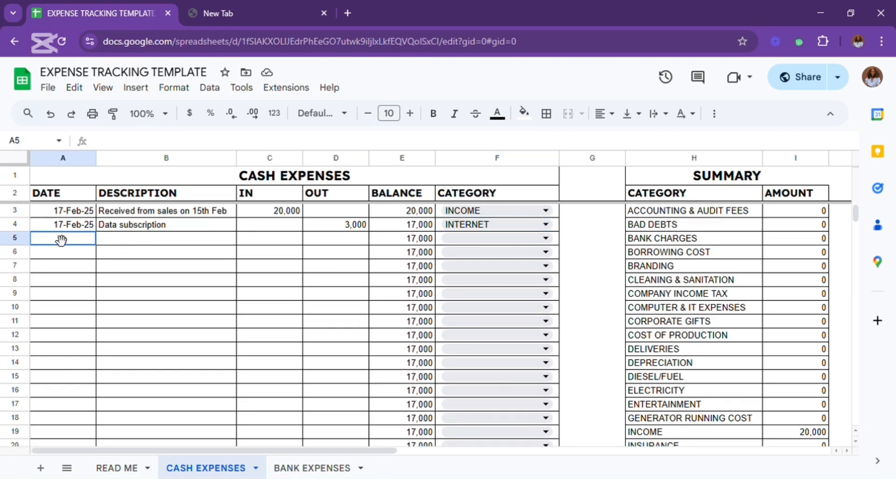
text(18)
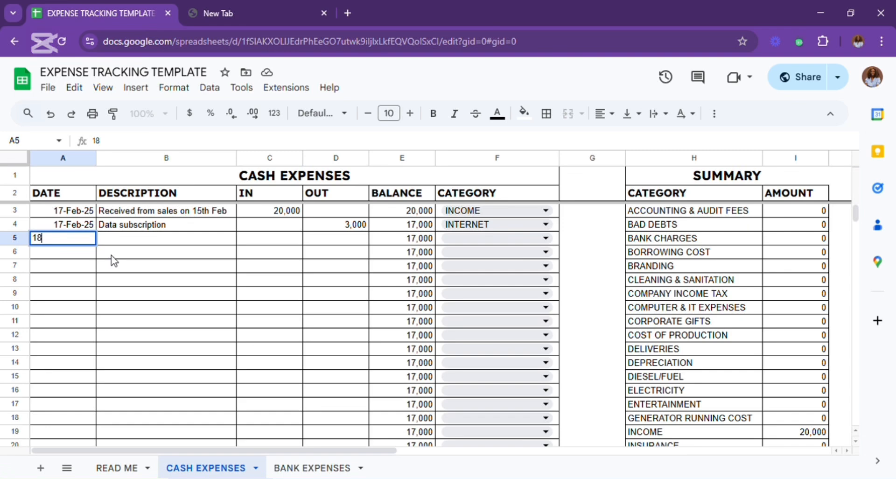
text(-feb-25)
key(Tab)
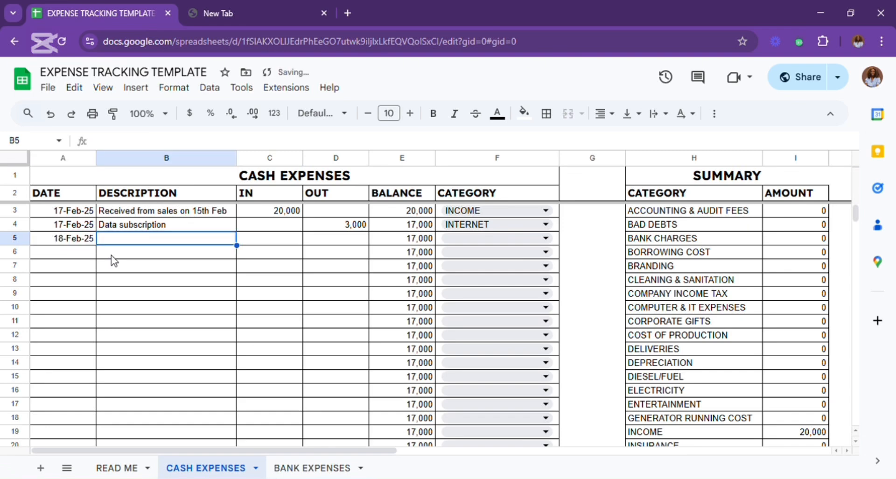
text(d)
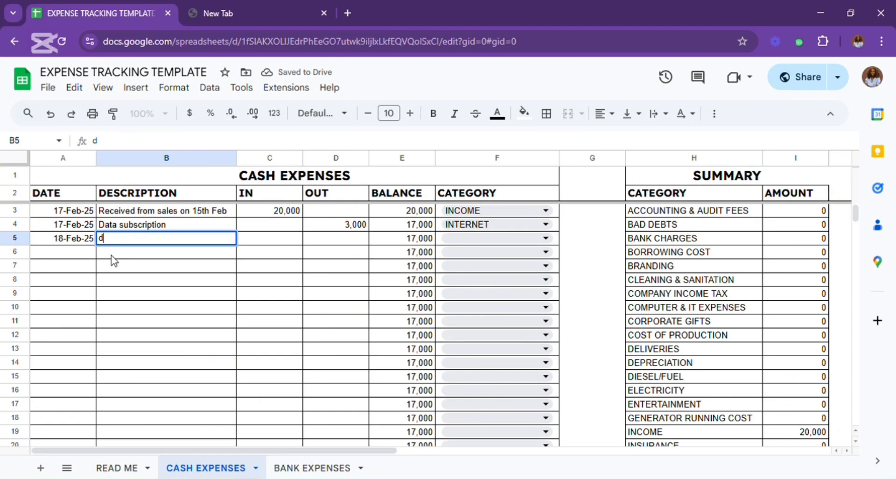
text(a)
key(Tab)
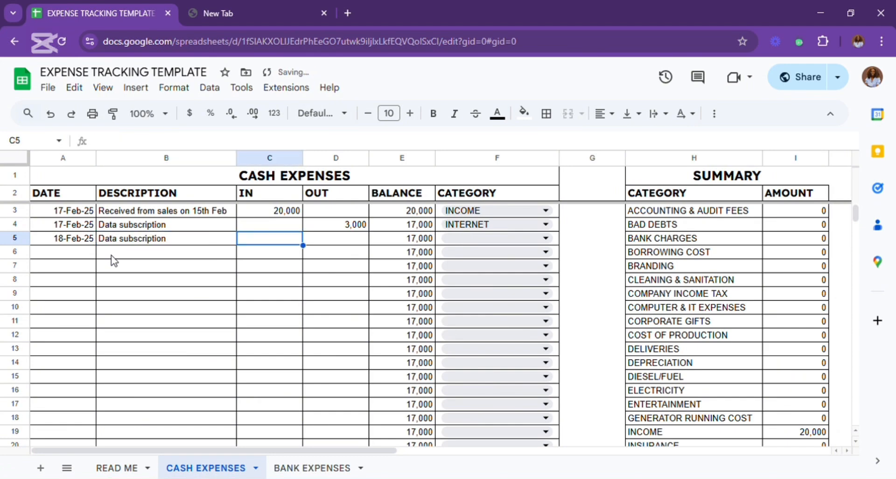
Step: Record 2500 as money out for the data subscription in row 5 and set its category to INTERNET
key(Tab)
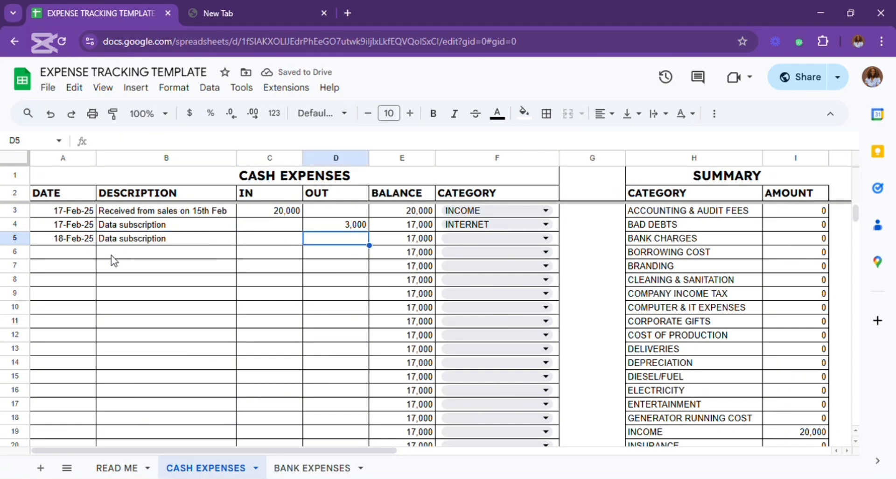
text(2500)
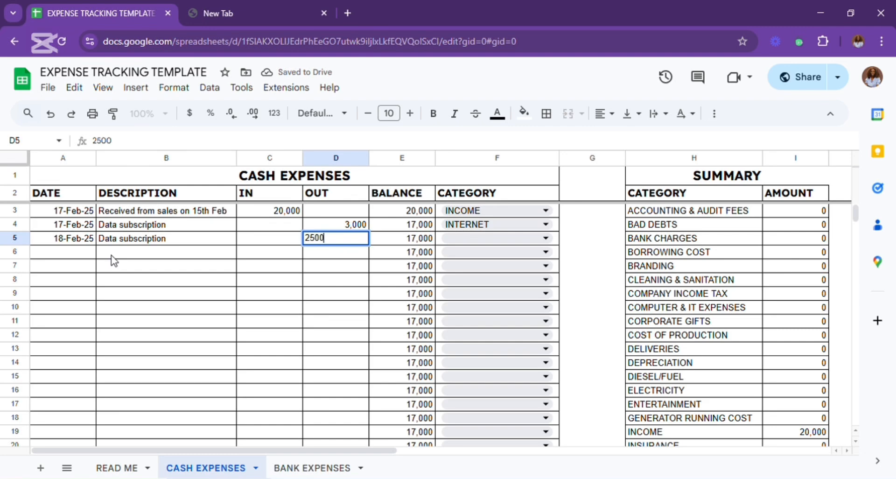
click(616, 271)
scroll(705, 324, down, 6)
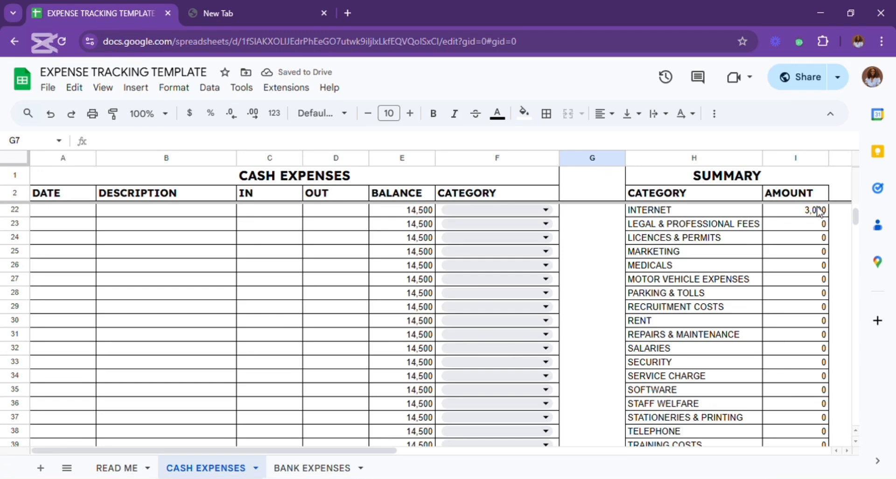
scroll(541, 218, up, 6)
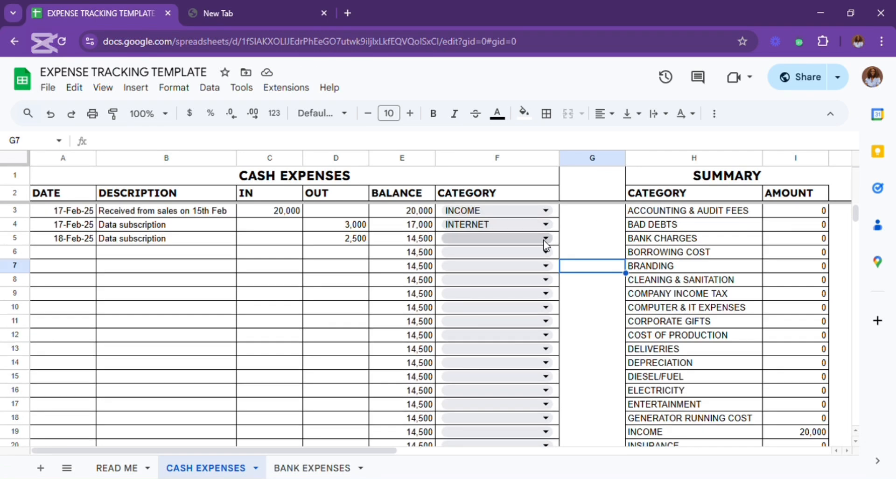
click(547, 246)
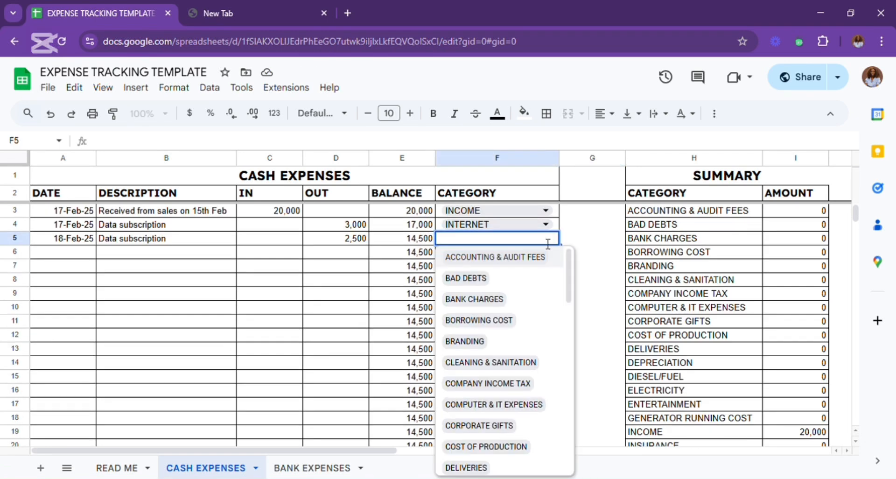
text(int)
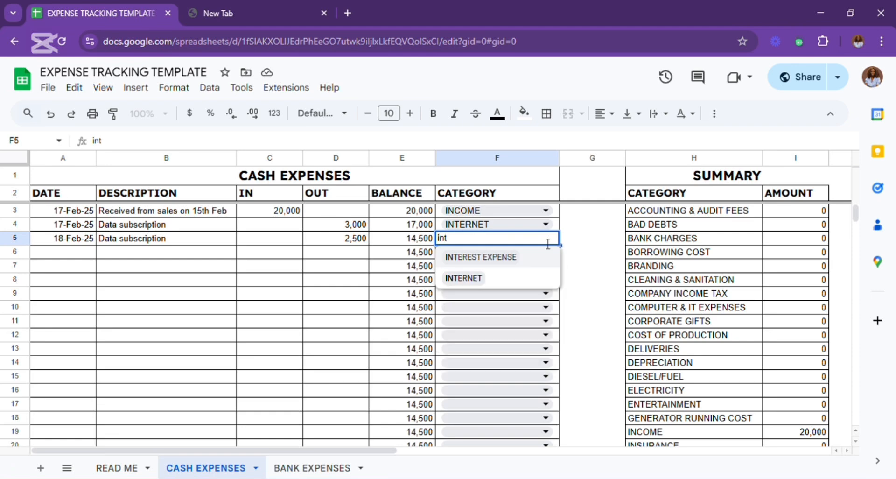
click(503, 282)
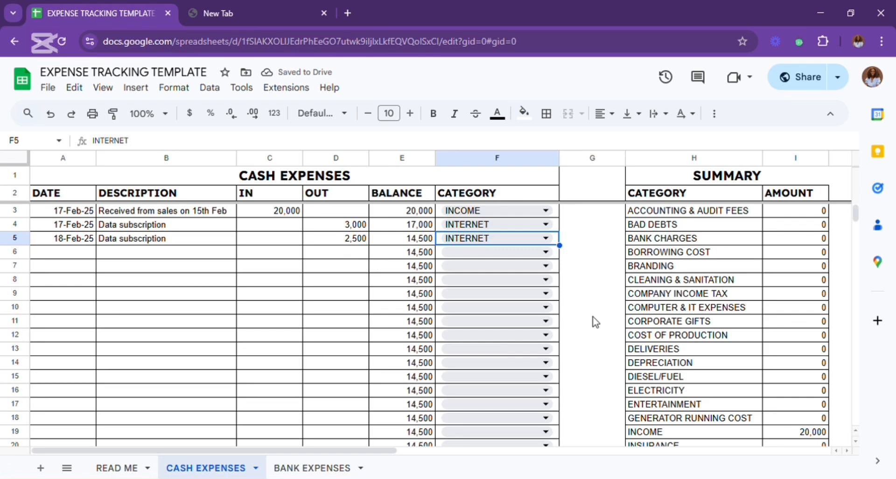
Step: Enter the date 18-feb-25 and the description "Bought 2 litres of fuel for office" in row 6 of the cash expenses table
scroll(765, 409, down, 2)
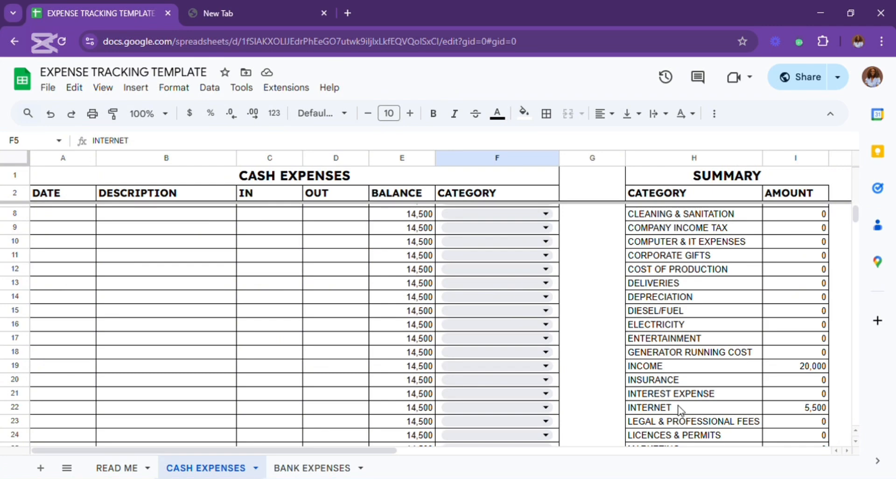
scroll(98, 303, up, 2)
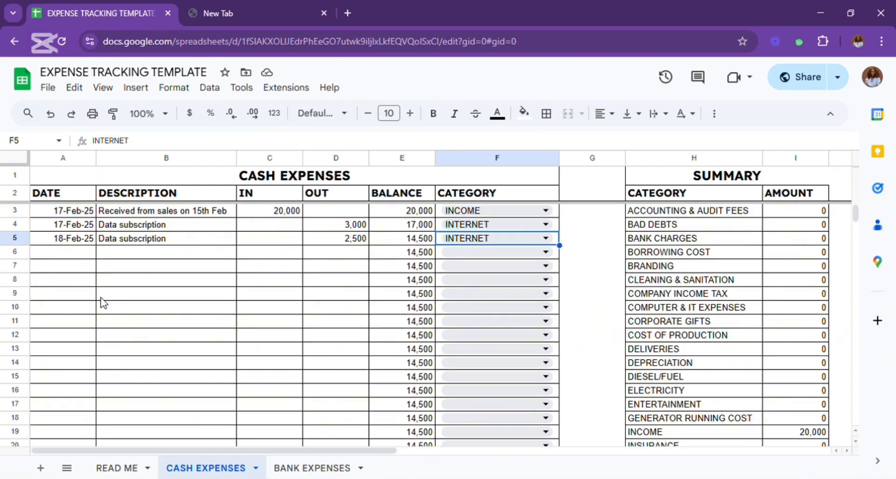
click(50, 257)
text(18-feb-25)
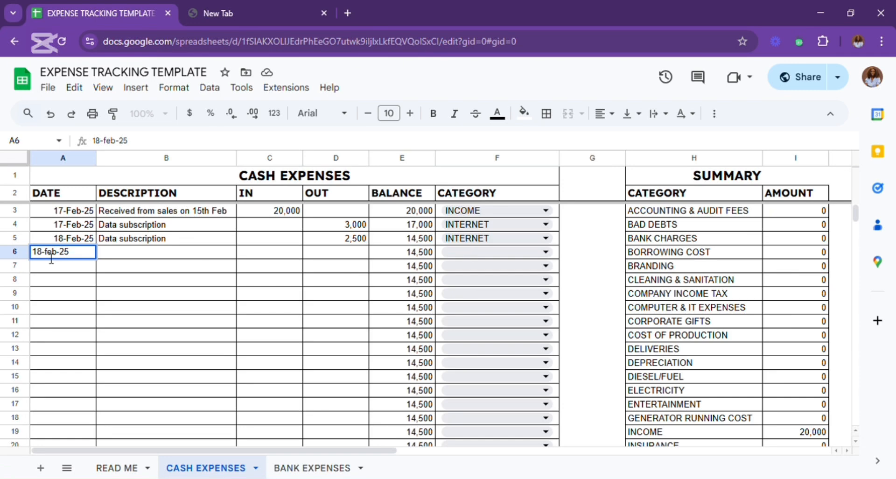
key(Tab)
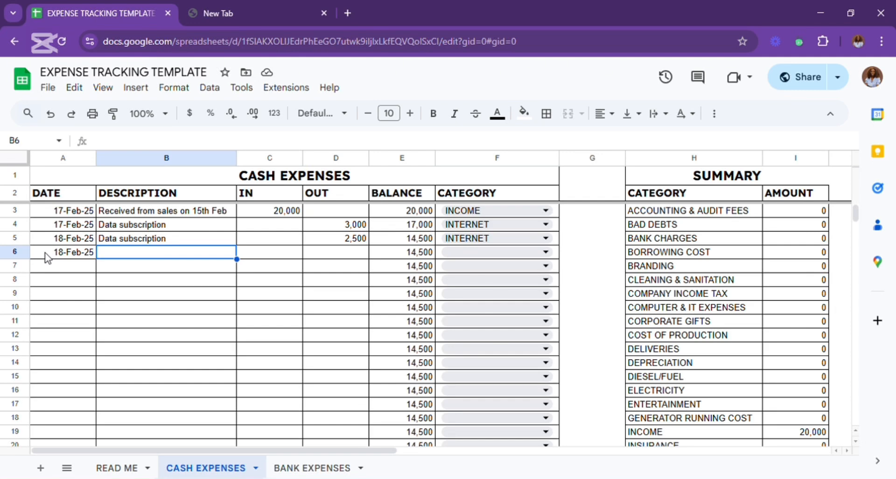
text(Bough)
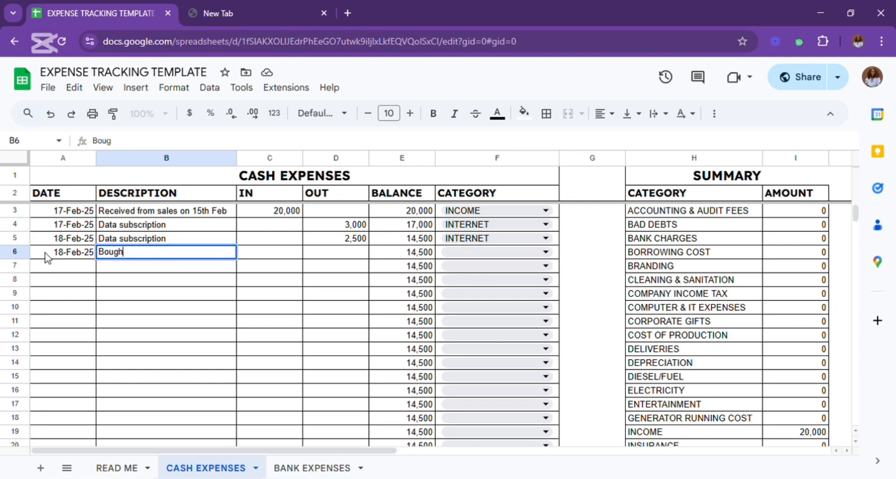
text(t 2 litres o)
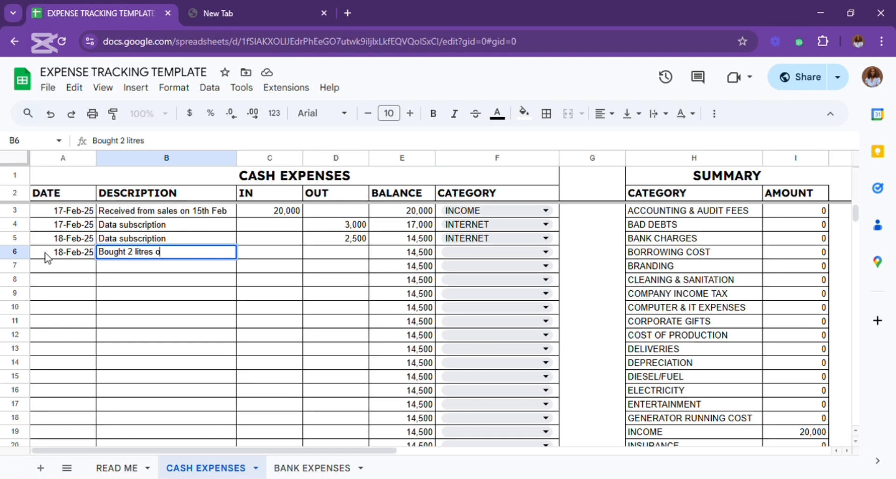
text(f fuel for )
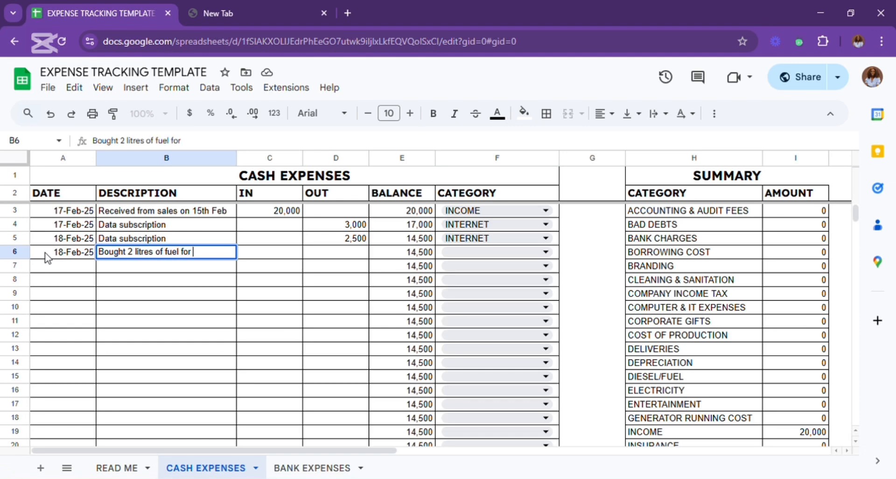
text(office)
key(Tab)
Step: Record 2500 as money out for the fuel purchase in row 6 and set its category to DIESEL/FUEL
key(Tab)
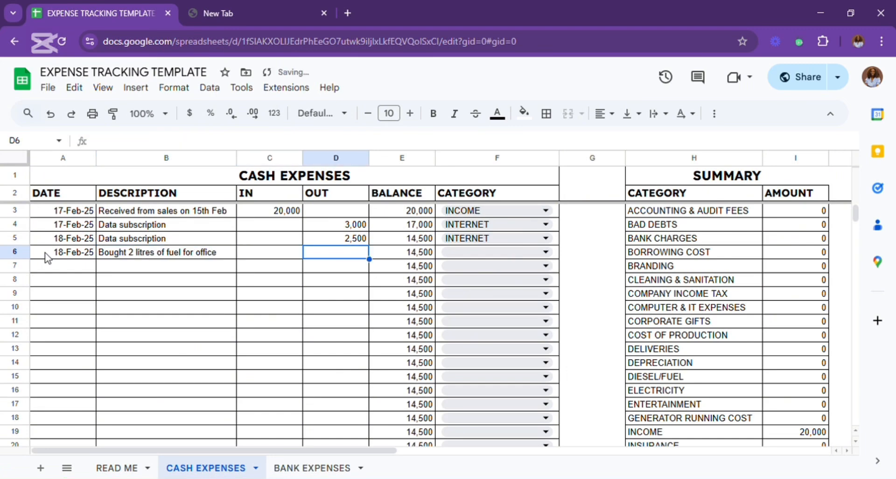
text(2500)
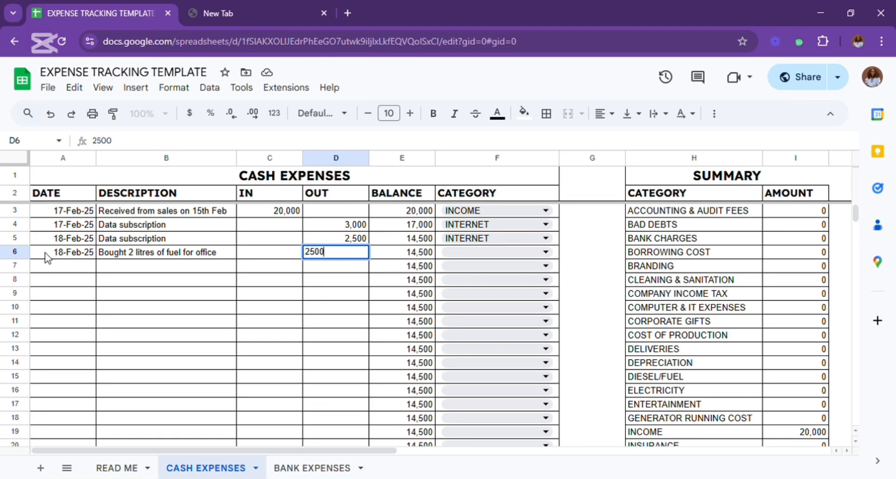
key(Tab)
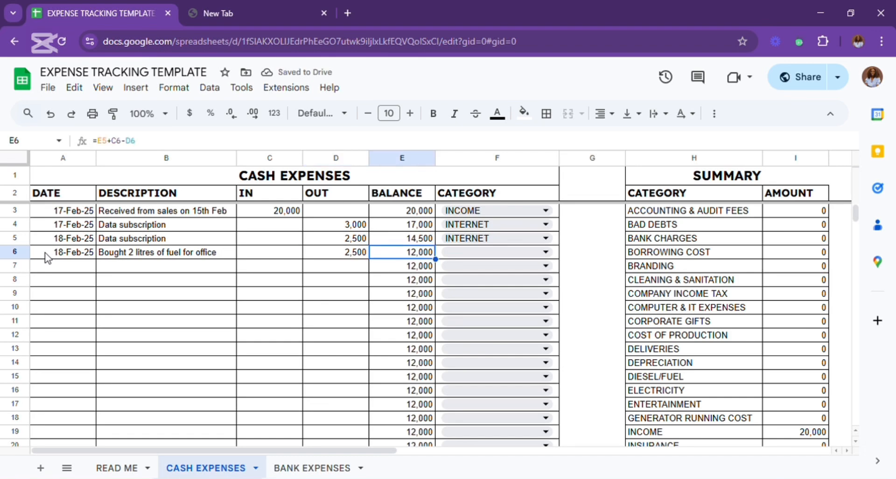
key(Tab)
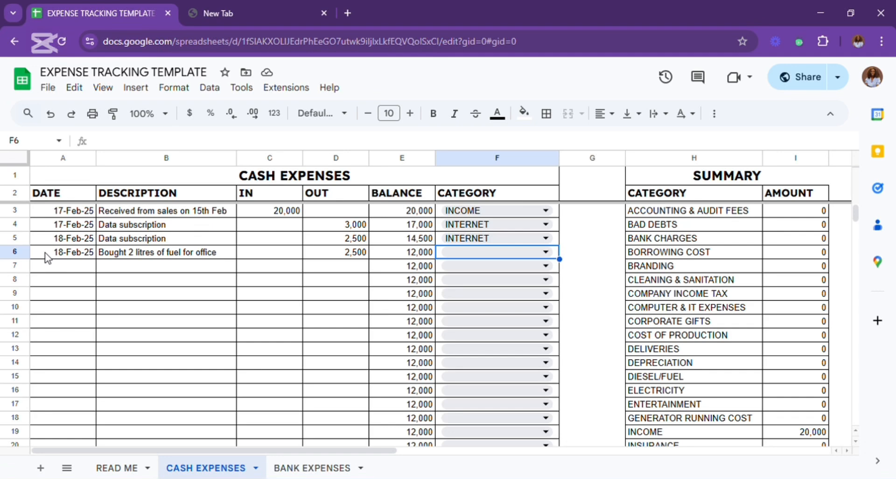
text(die)
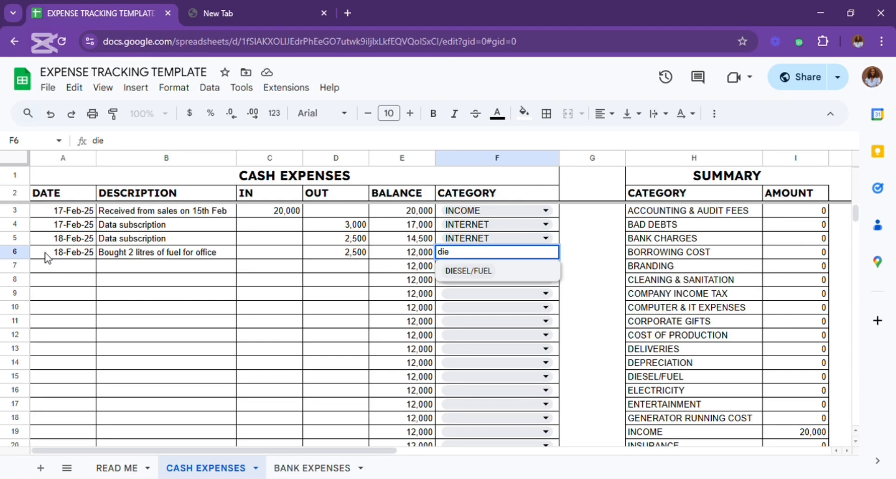
click(487, 282)
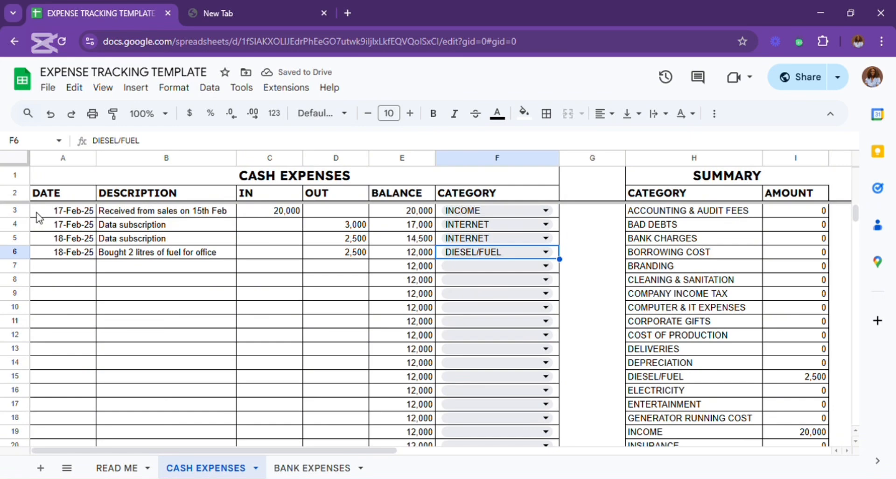
Step: Enter the date 18-feb-25 and the description "Received from manager" in row 7 of the cash expenses table
click(60, 261)
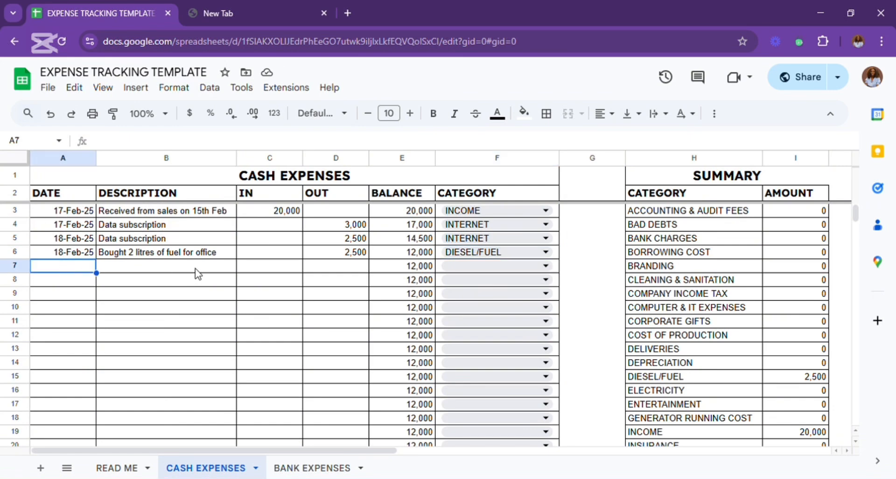
text(18-feb-25)
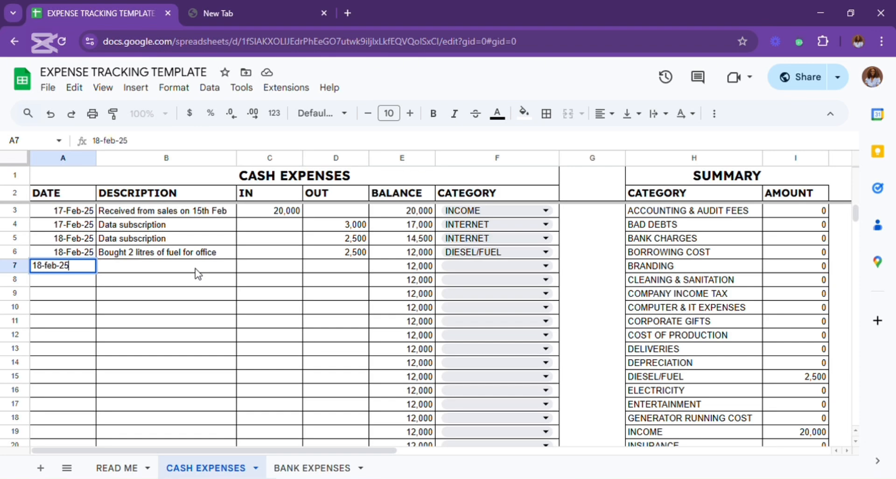
click(195, 269)
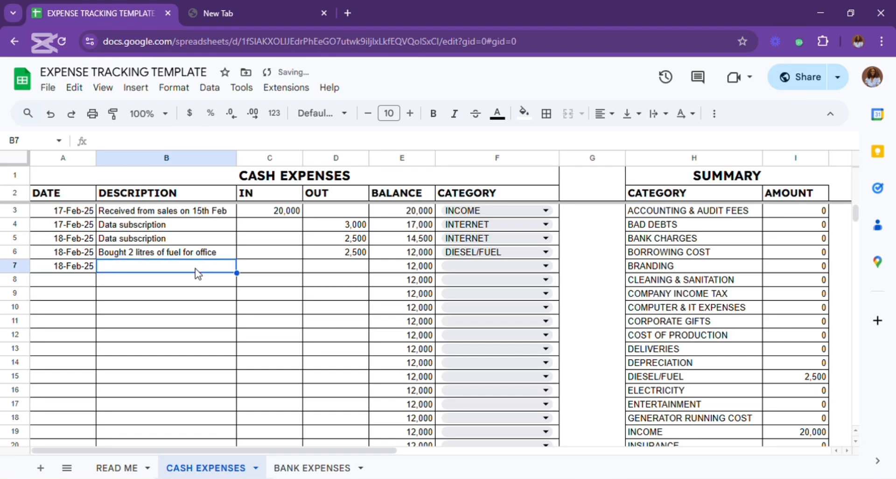
text(Rec)
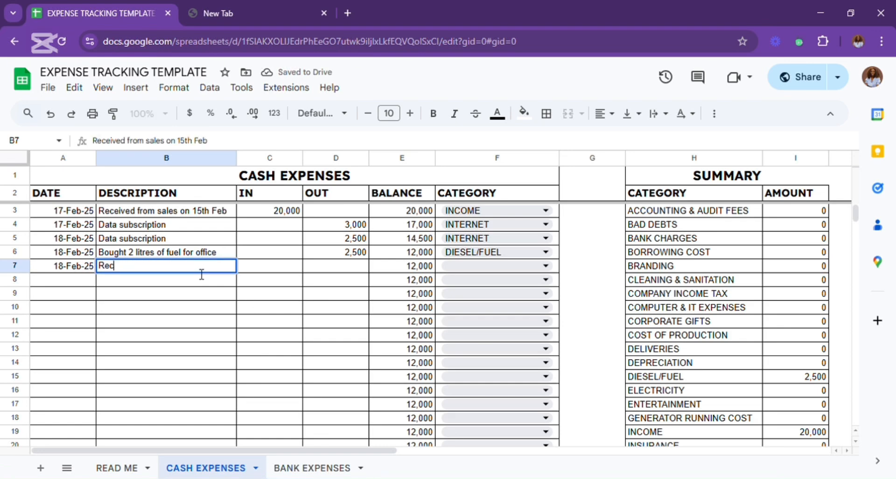
text(eived fro)
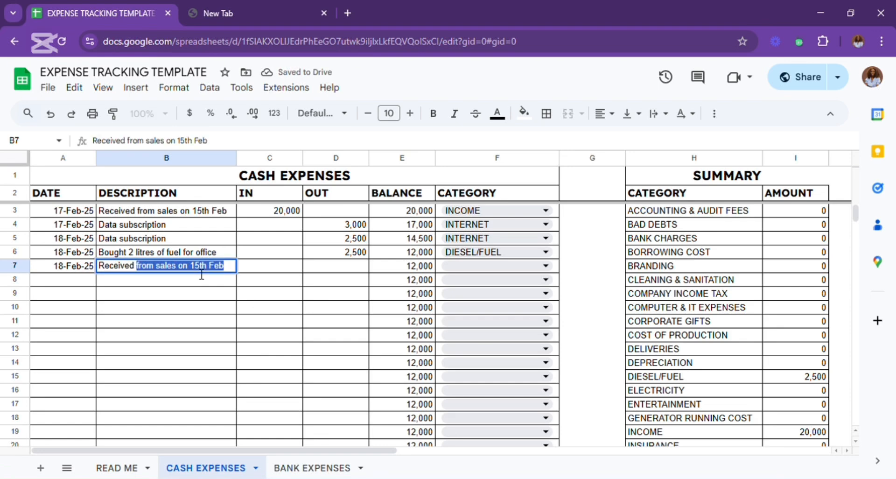
text(m ma)
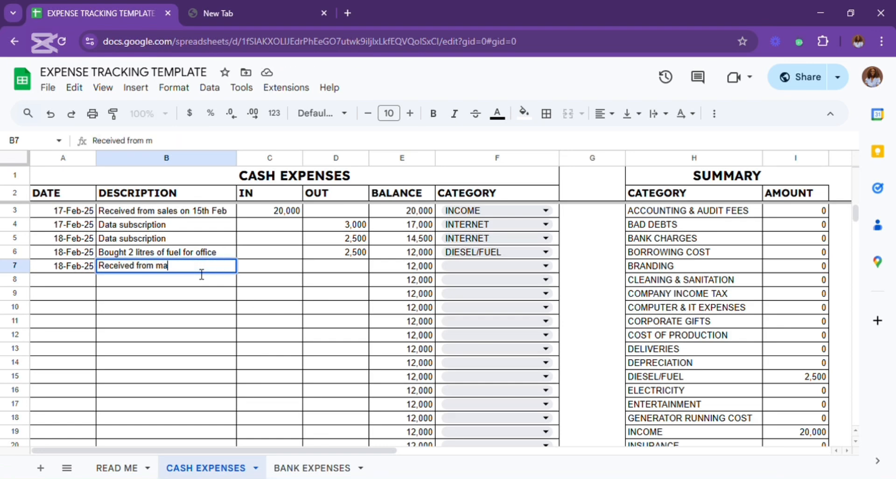
text(nager)
key(Tab)
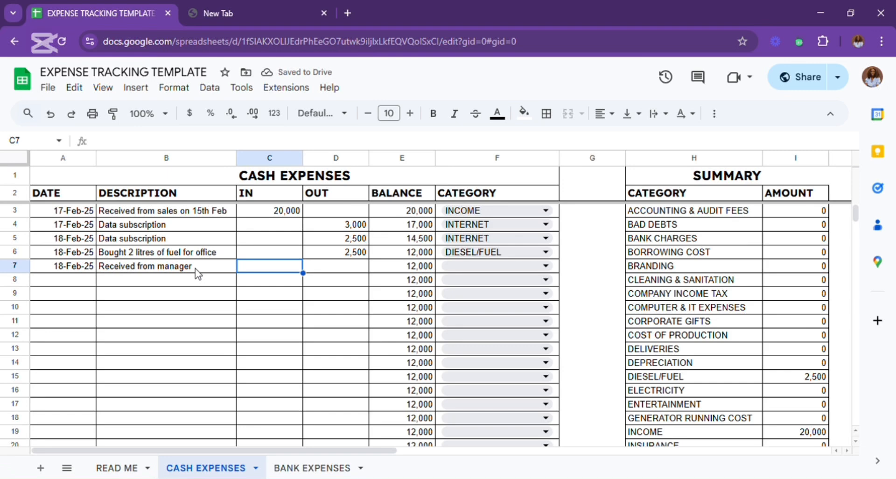
Step: Record 5000 as money in for the manager's payment in row 7 and set its category to INCOME
text(5000)
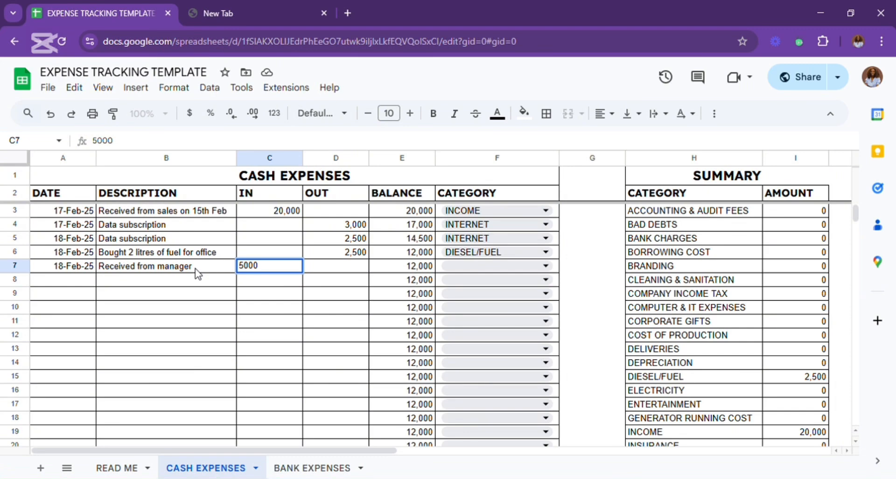
key(Tab)
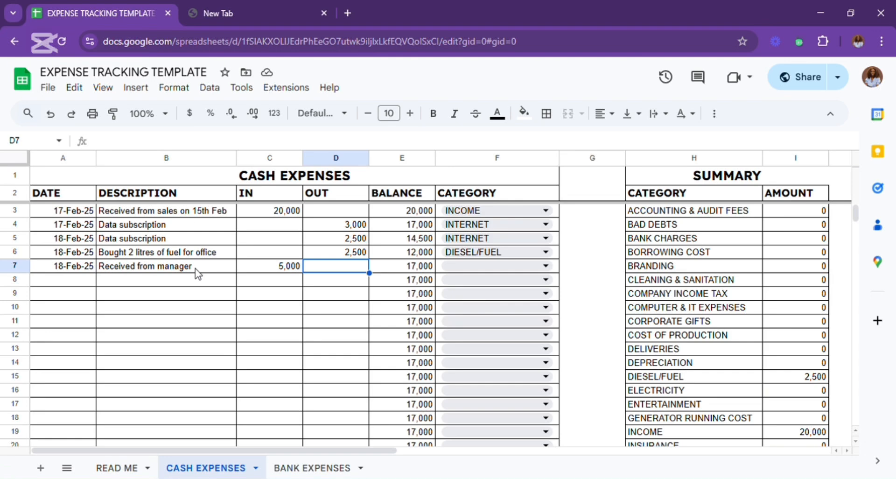
click(545, 269)
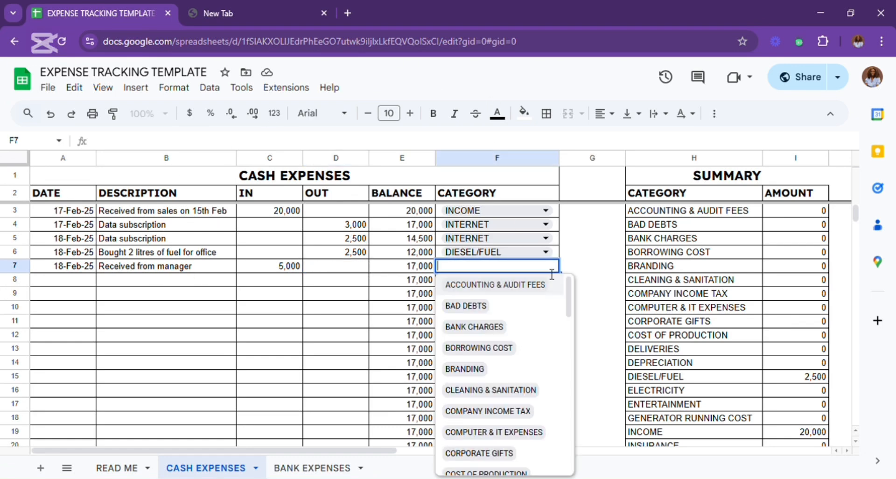
text(in)
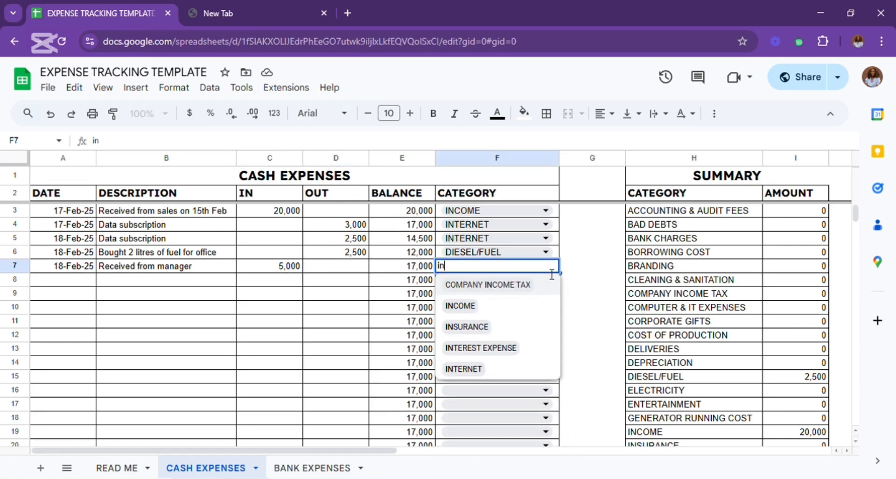
click(469, 306)
click(464, 298)
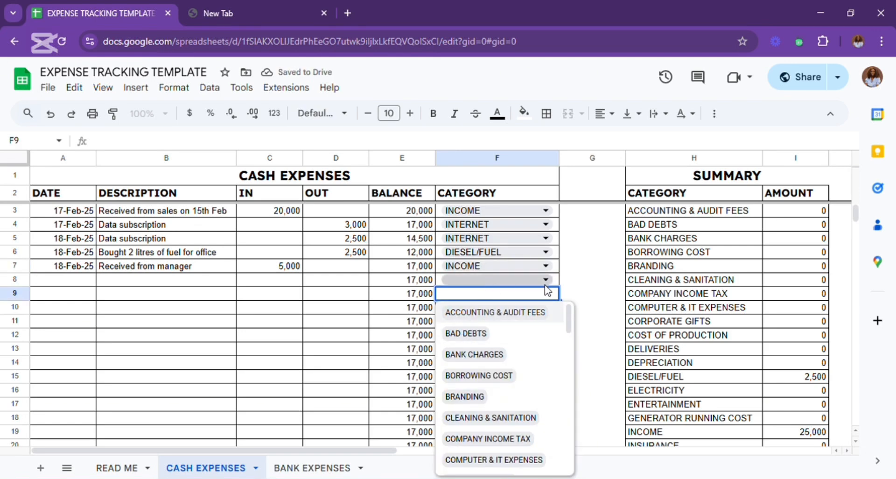
click(599, 282)
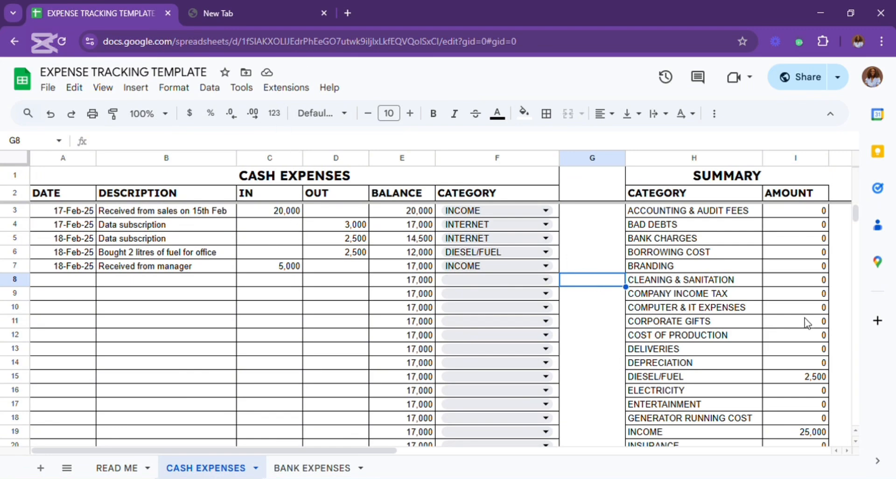
scroll(811, 385, down, 2)
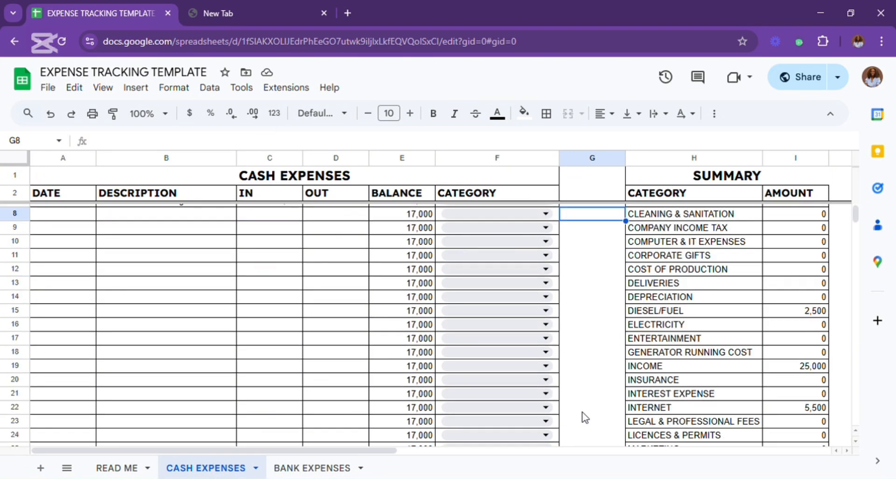
scroll(312, 345, up, 2)
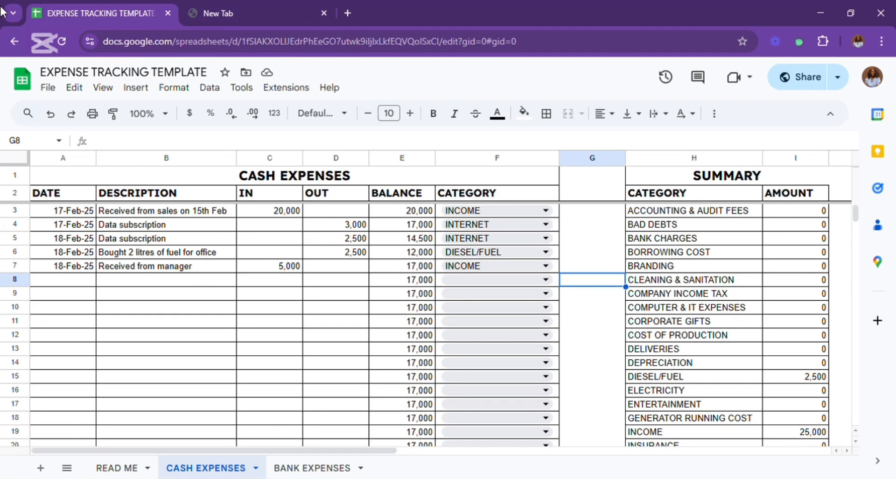
Step: Create a new blank spreadsheet from the Sheets home page and dismiss the pre-built tables suggestions
click(22, 78)
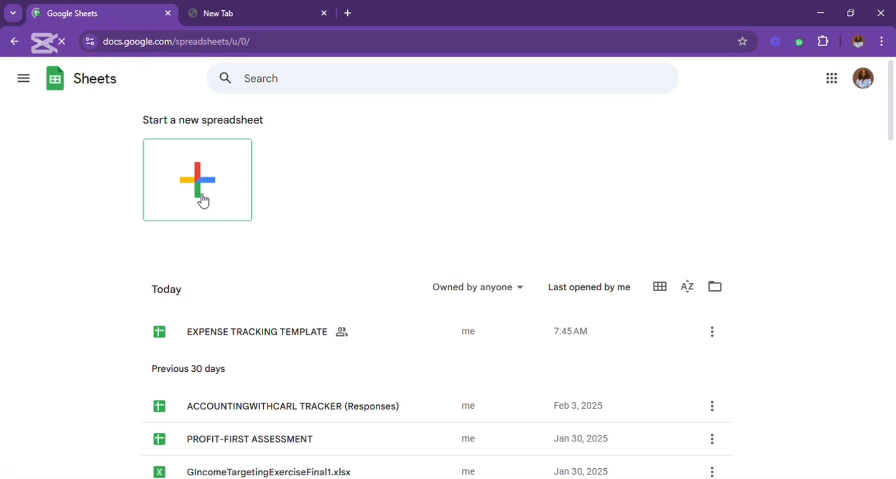
click(208, 193)
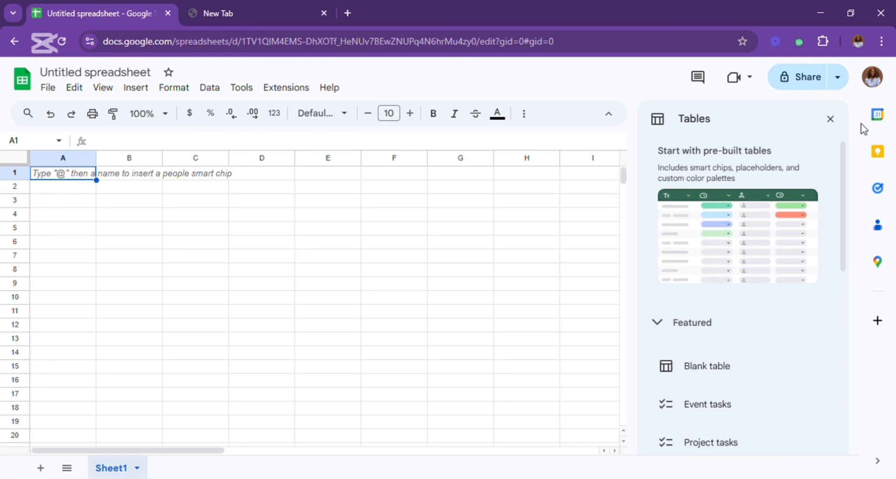
click(830, 119)
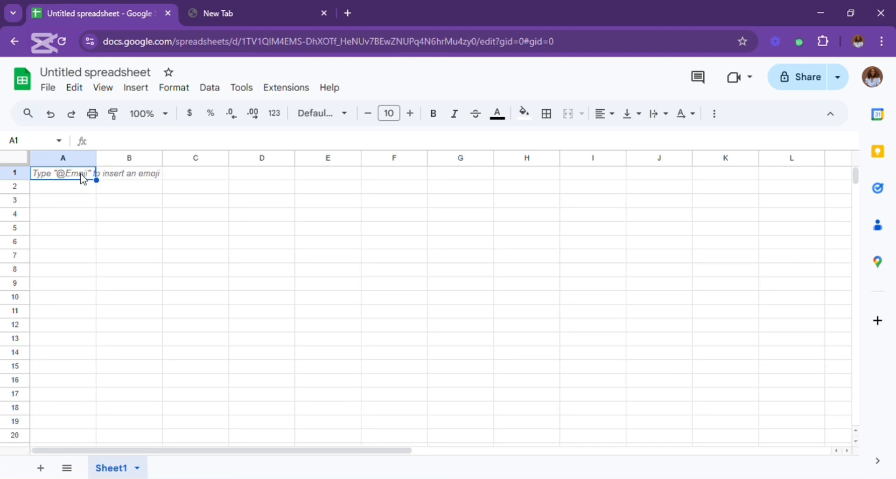
Step: Enter the column headings DATE in A1 and DESCRIPTION in B1
click(86, 188)
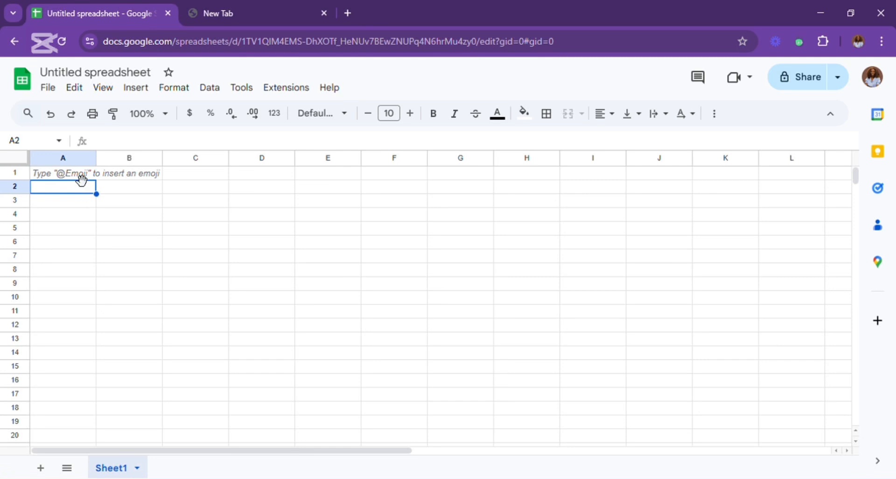
click(69, 177)
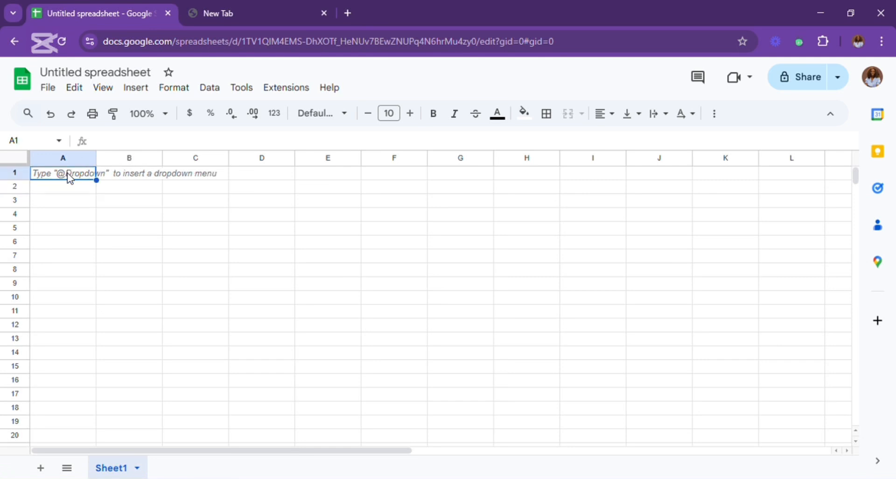
text(DATE)
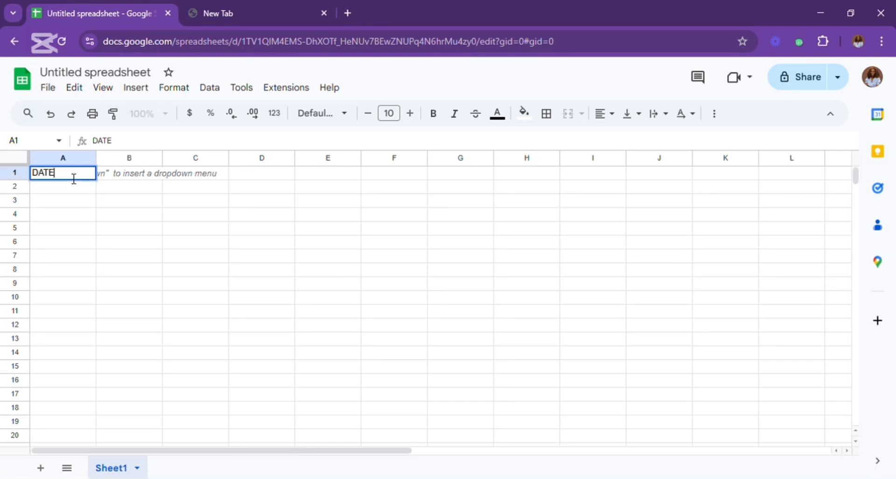
key(Tab)
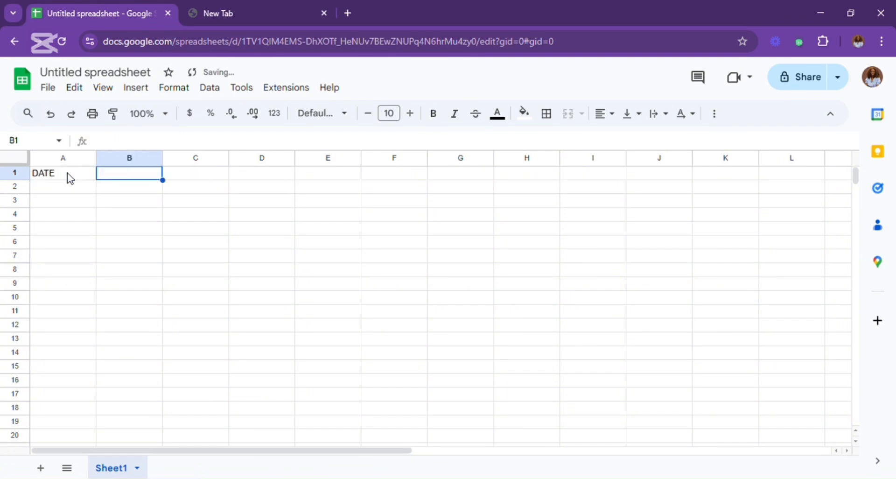
text(DESC)
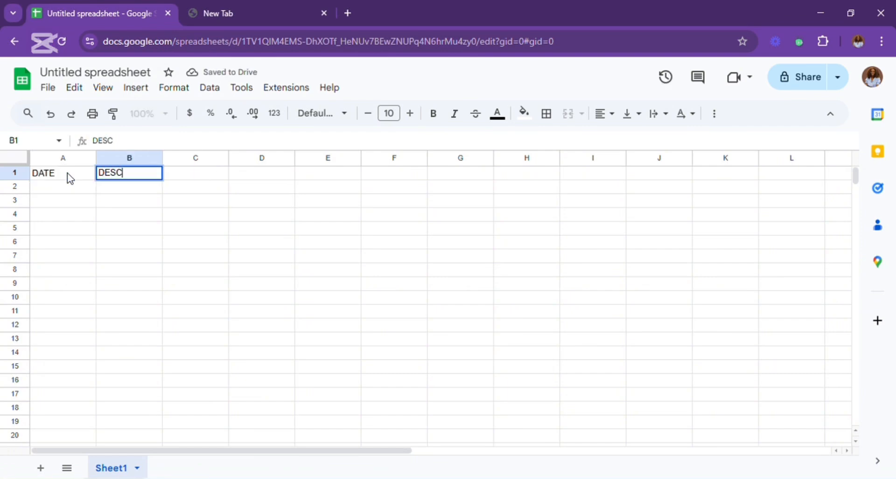
text(RIPTION)
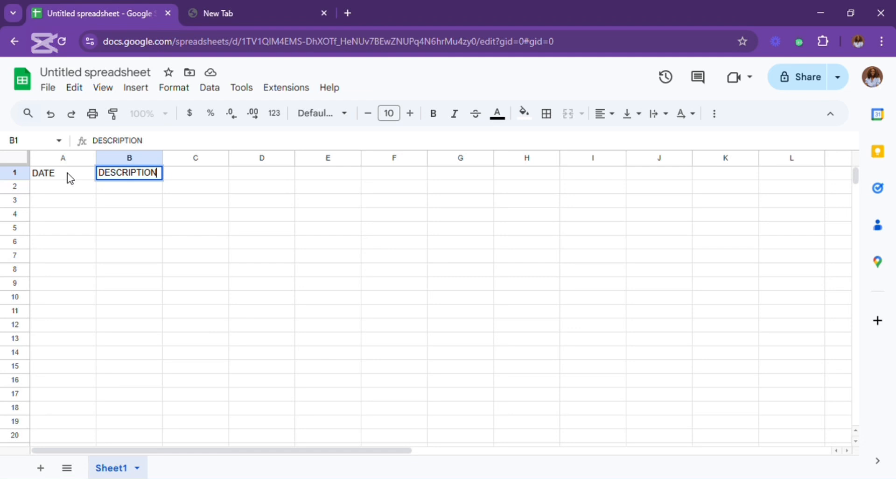
key(Tab)
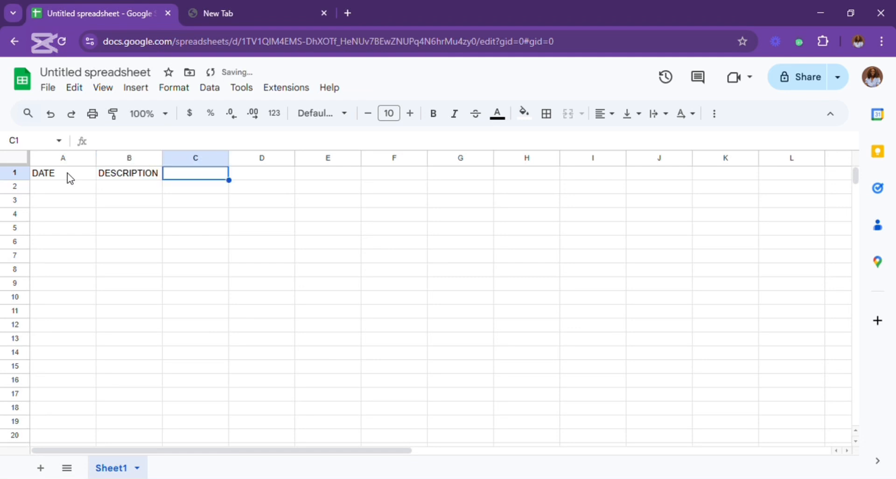
Step: Enter the column headings IN, OUT, BALANCE and CATEGORY in cells C1 to F1
text(IN)
key(Tab)
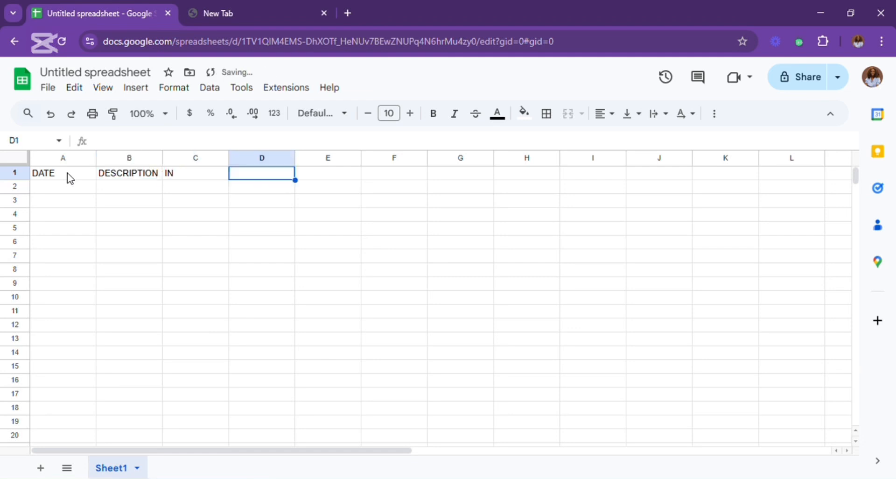
text(OUT)
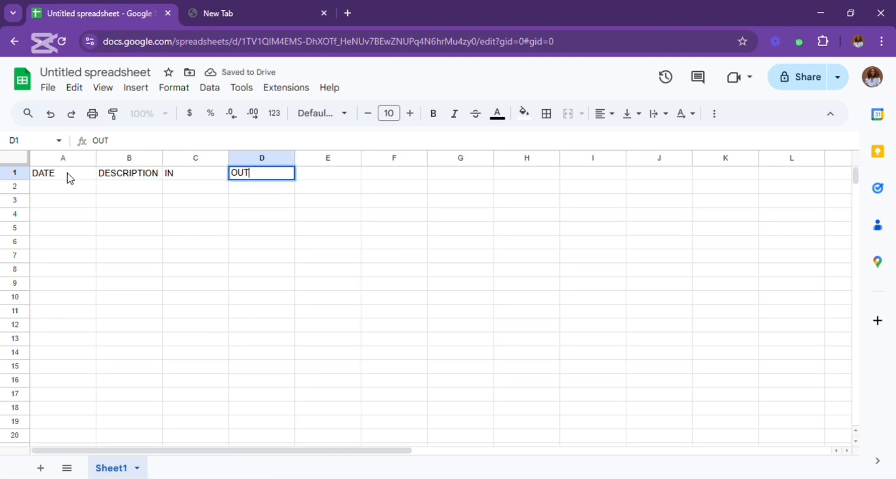
key(Tab)
text(BALANCE)
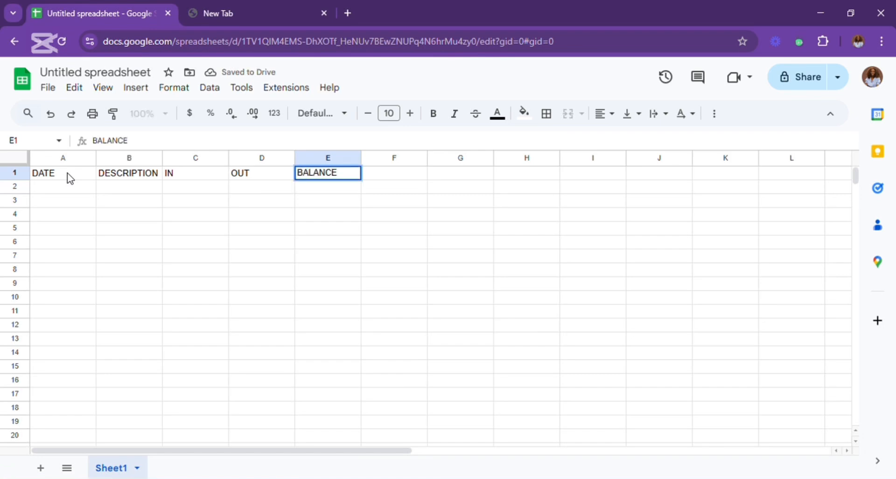
key(Tab)
text(C)
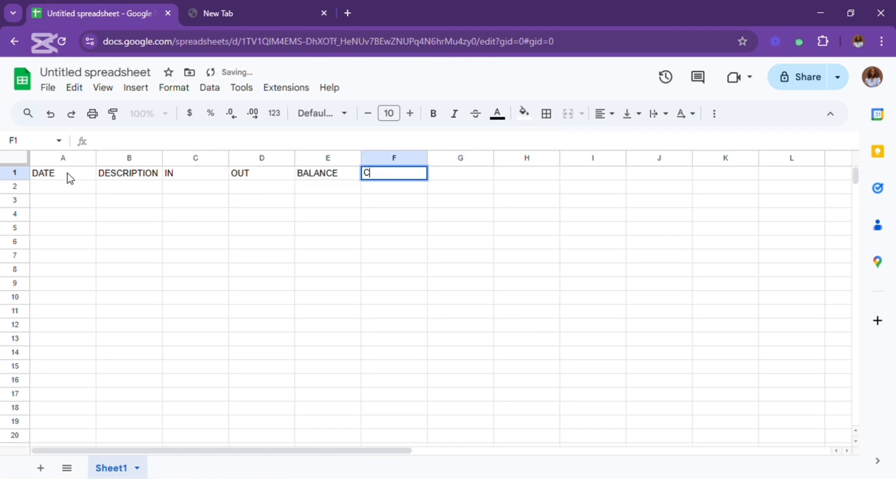
text(ATEGORY)
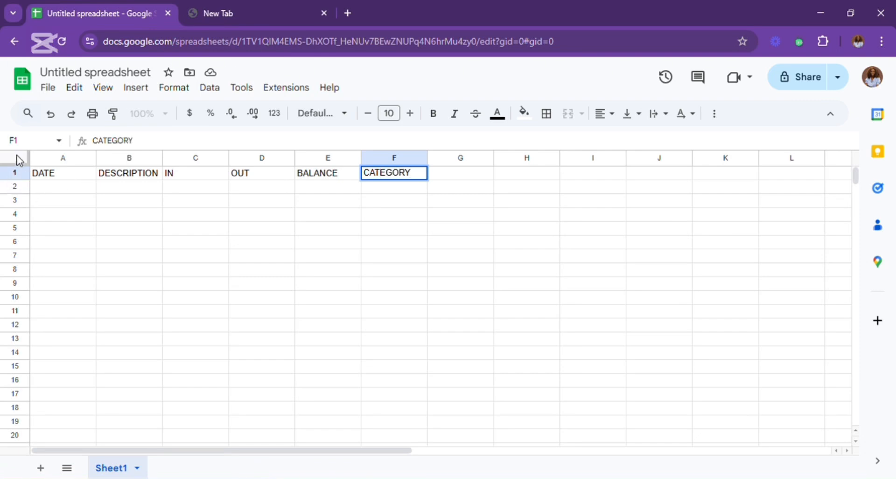
Step: Make the whole heading row 1 bold and set its font size to 12
click(23, 177)
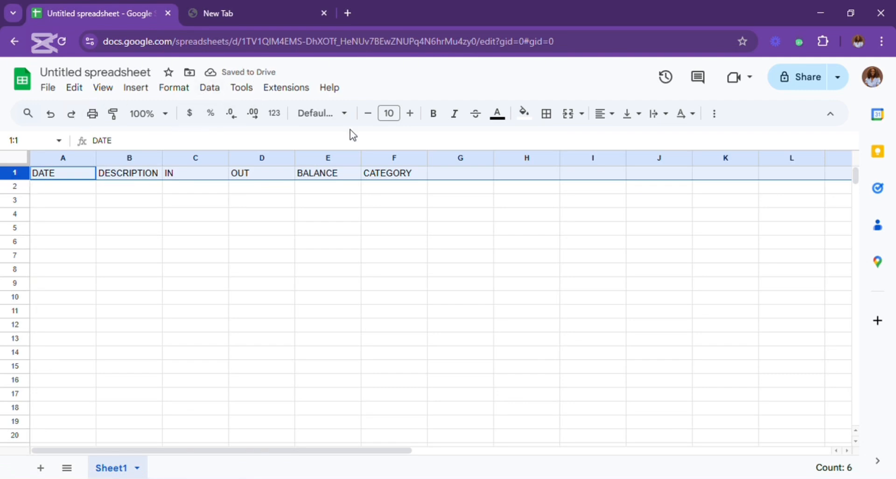
click(433, 114)
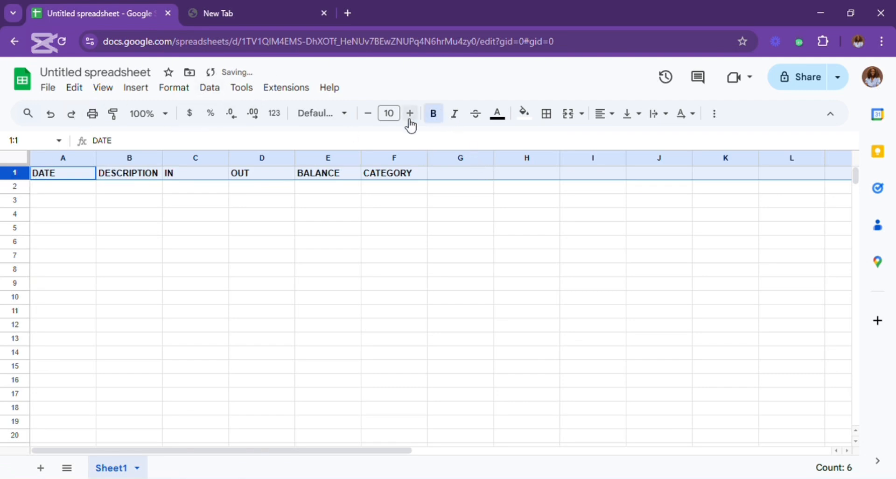
click(414, 118)
click(414, 118)
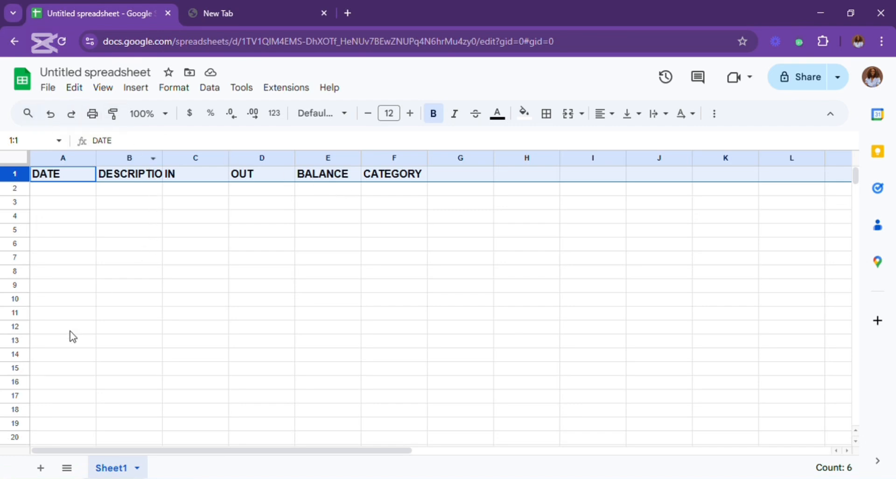
Step: Freeze the first row and widen column B so the DESCRIPTION heading fits
scroll(162, 333, down, 20)
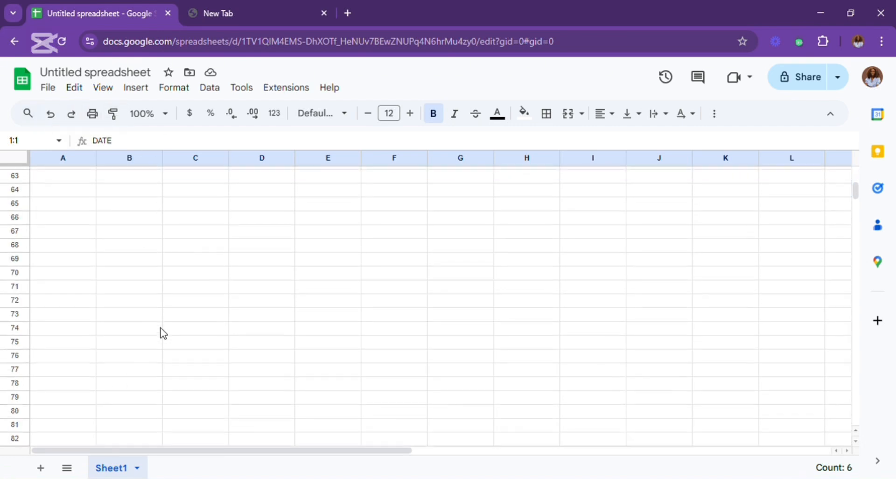
scroll(163, 333, down, 9)
scroll(161, 330, up, 14)
scroll(164, 326, up, 16)
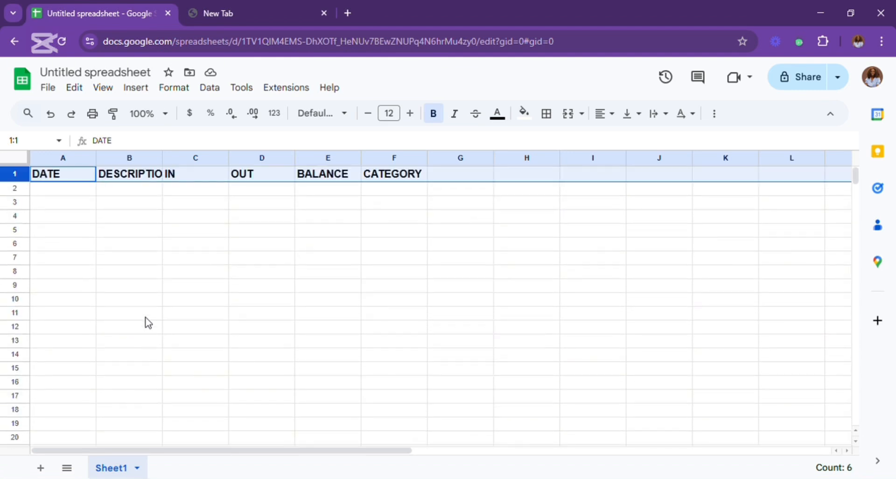
click(104, 88)
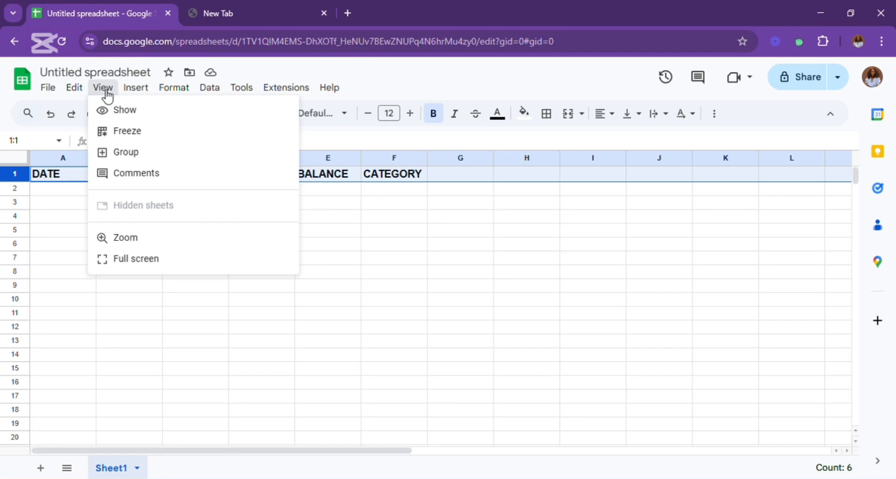
mouse_move(270, 141)
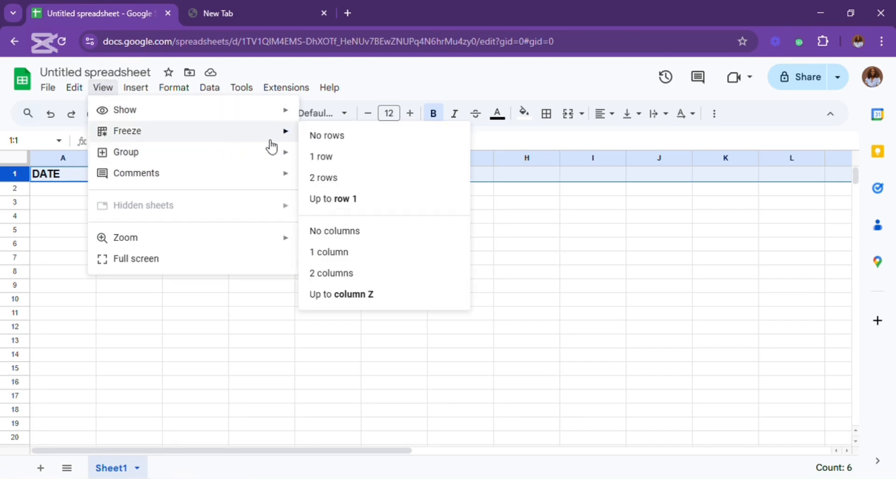
click(334, 163)
scroll(175, 223, down, 3)
scroll(176, 226, down, 20)
scroll(178, 229, up, 20)
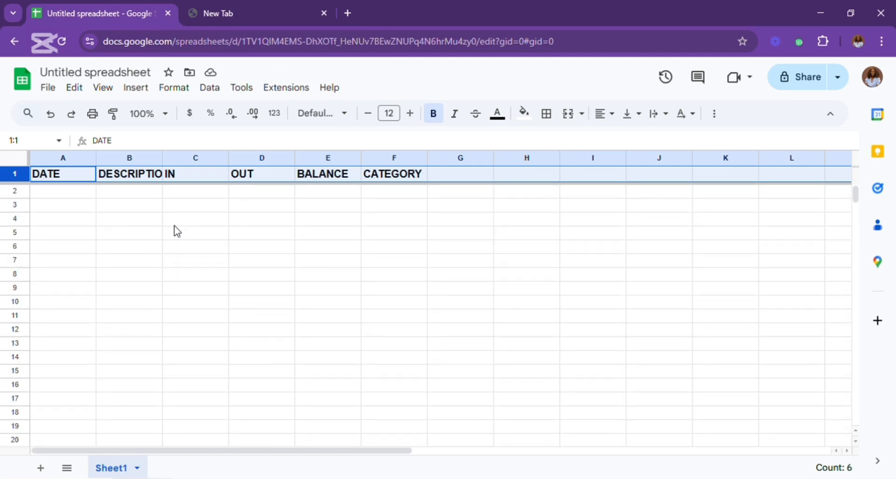
drag(164, 161, 173, 161)
click(70, 219)
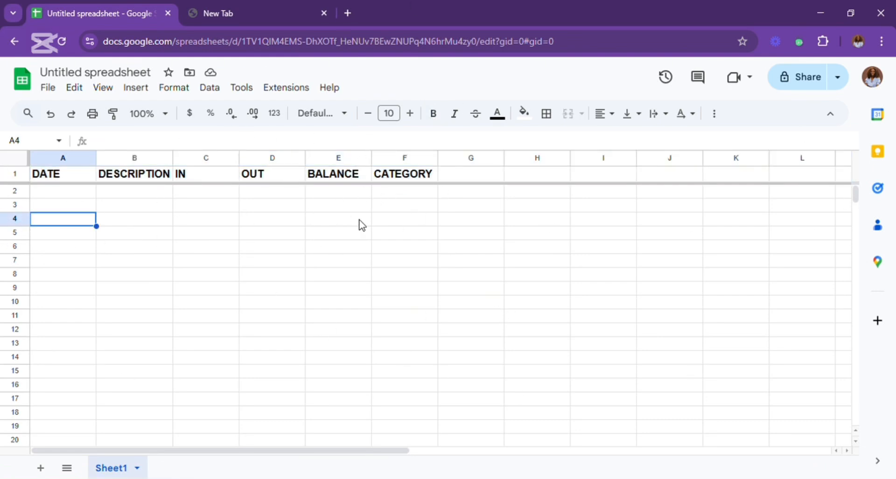
Step: Enter the formula =C2-D2 in cell E2 to calculate the first balance
click(342, 196)
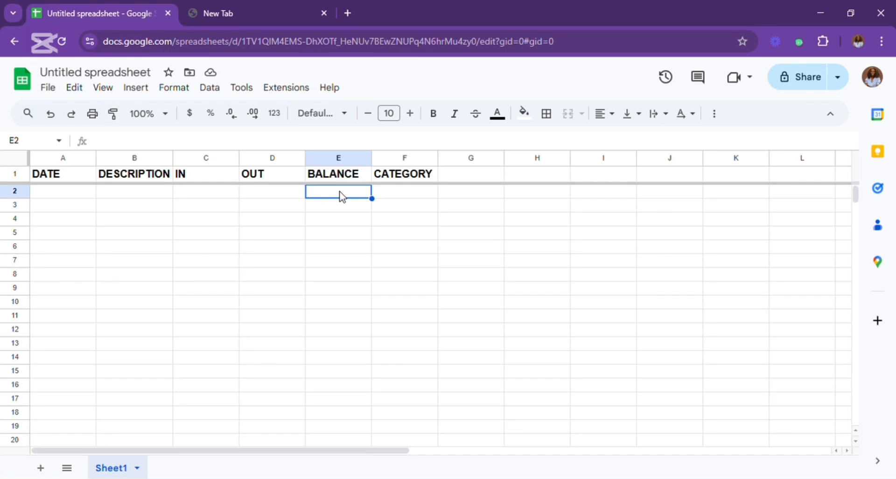
text(=)
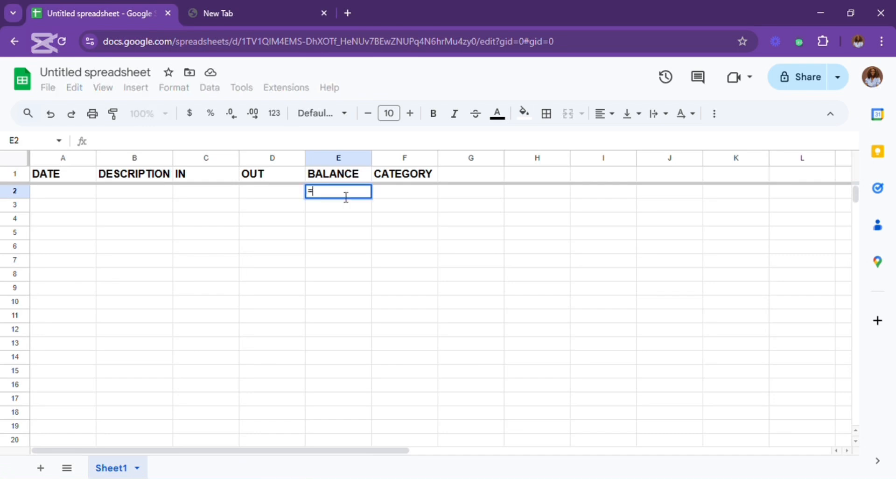
key(Left)
key(Left)
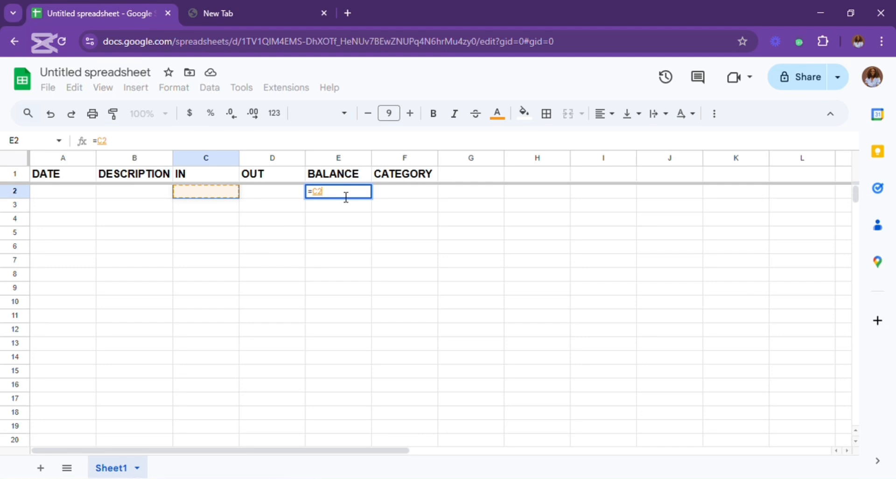
text(-)
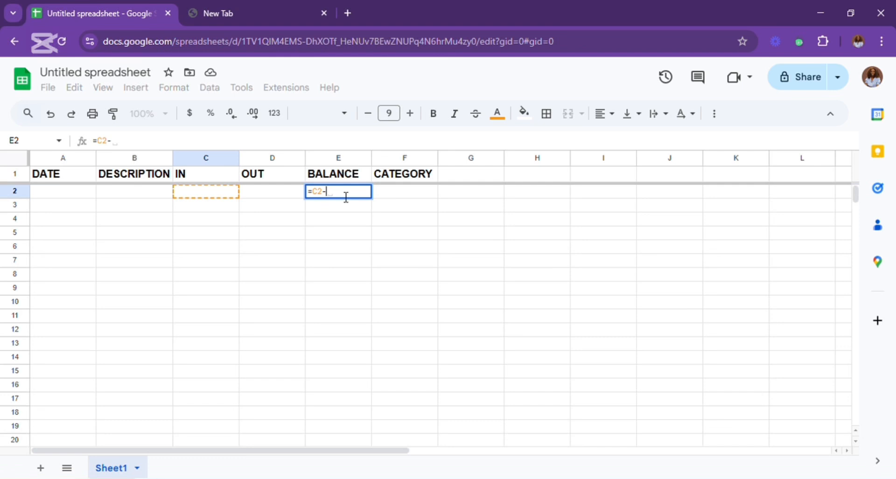
text(D2)
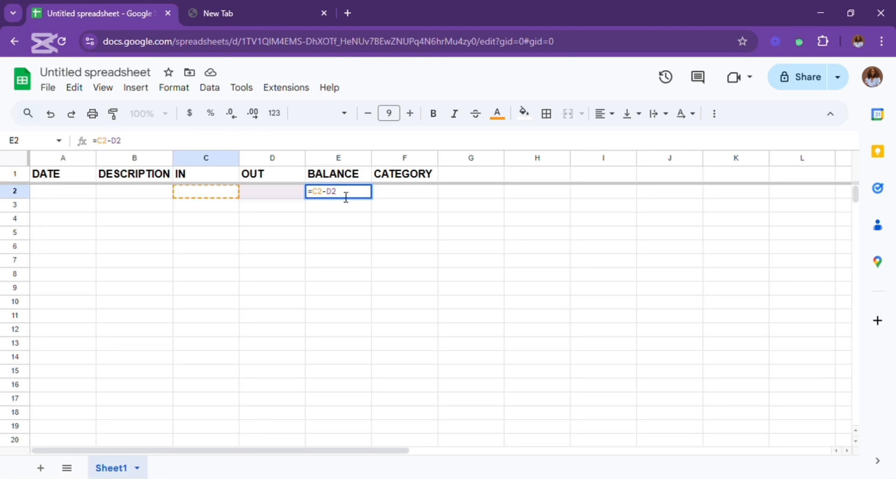
key(Return)
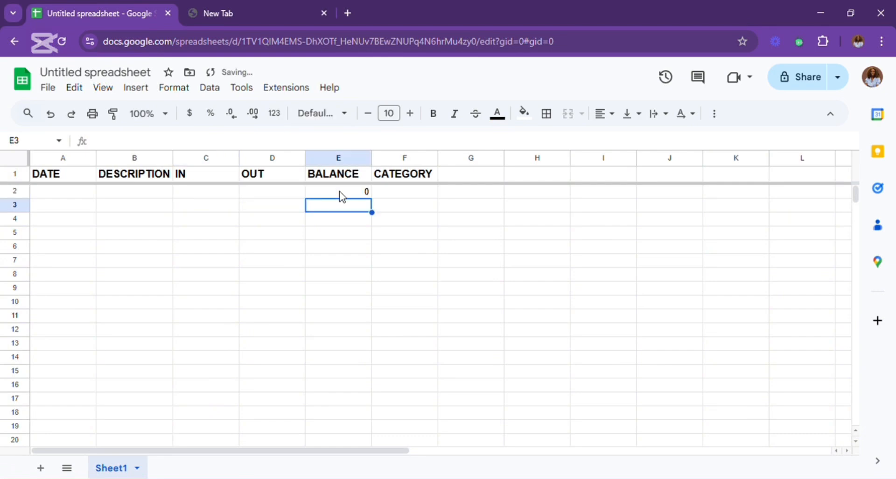
Step: Test the first balance formula with sample amounts of 2000 in C2 and 1000 in D2
click(223, 196)
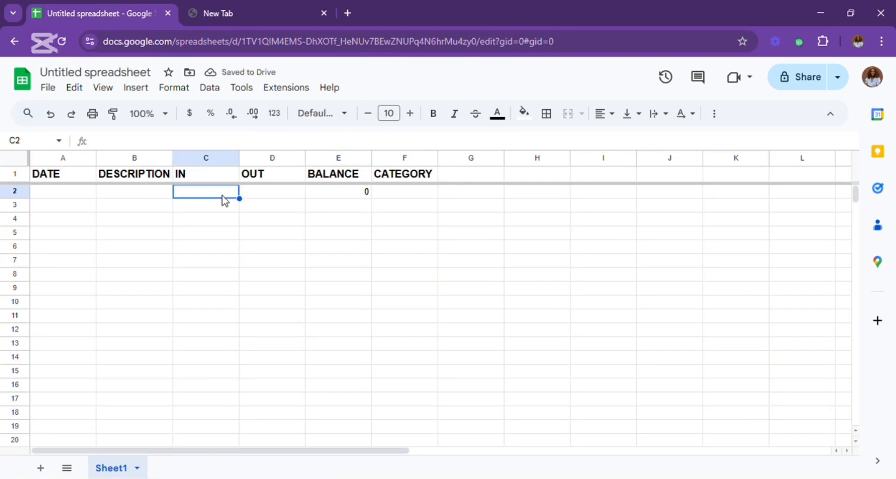
text(2000)
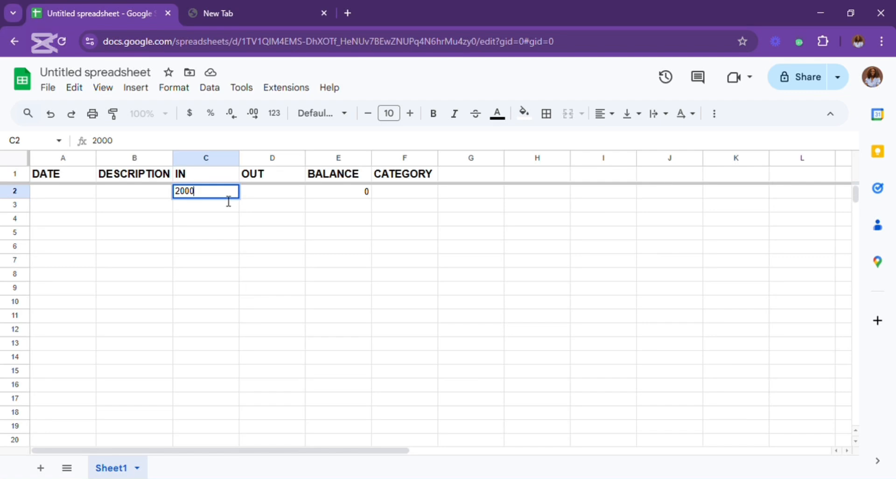
key(Tab)
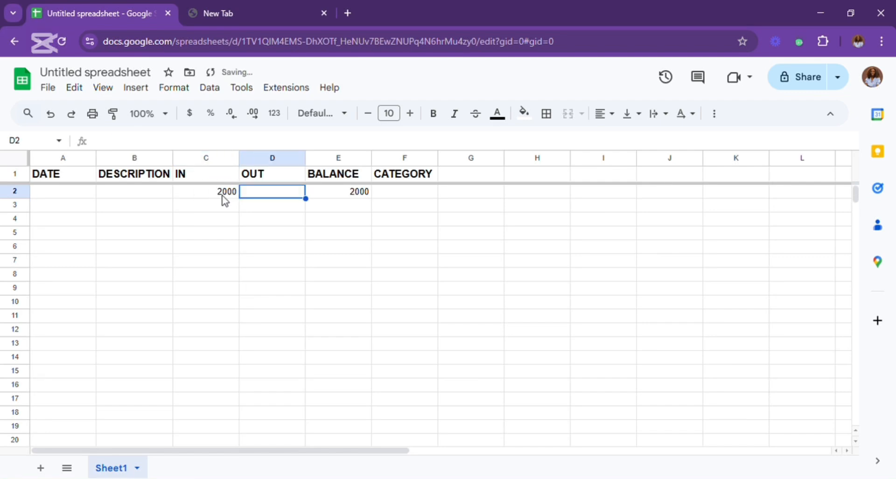
text(1000)
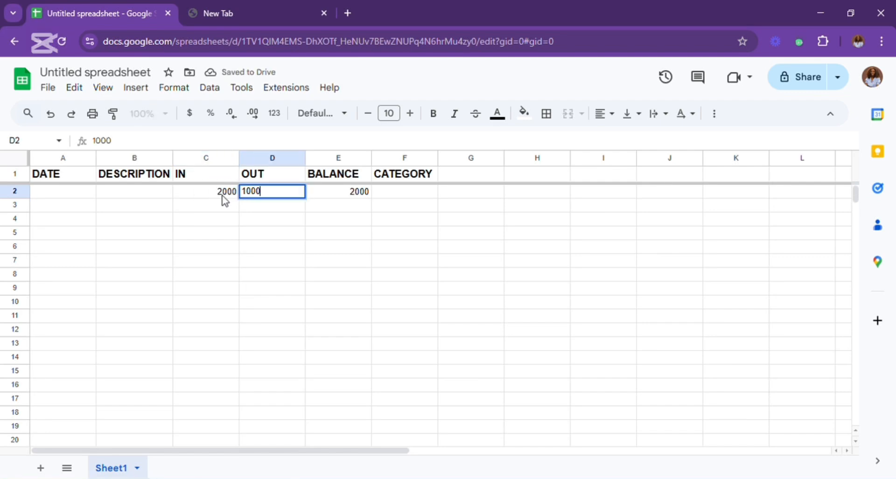
key(Return)
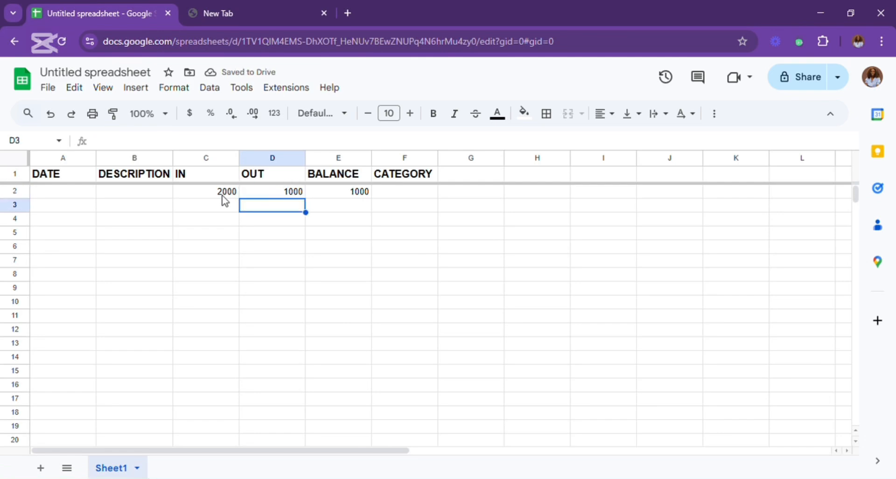
Step: Clear the sample IN and OUT amounts from cells C2 and D2
key(Up)
key(Delete)
key(Left)
key(Delete)
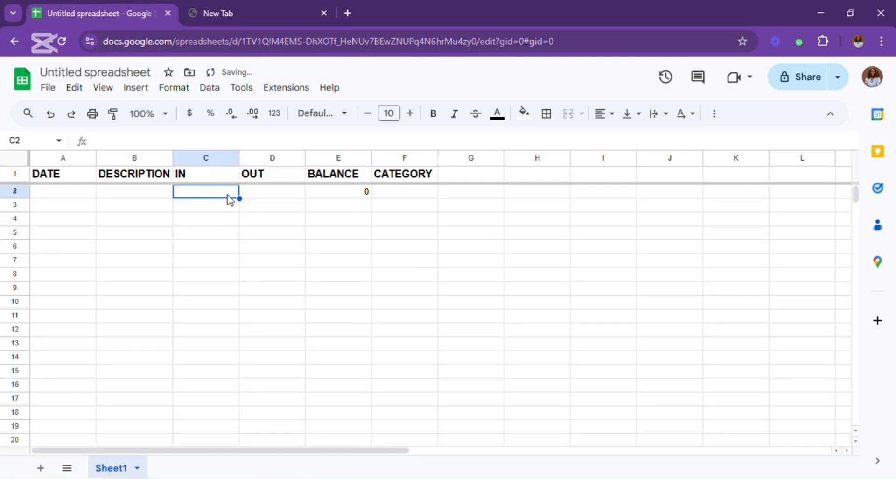
Step: Enter the running balance formula =E2+C3-D3 in cell E3
click(356, 194)
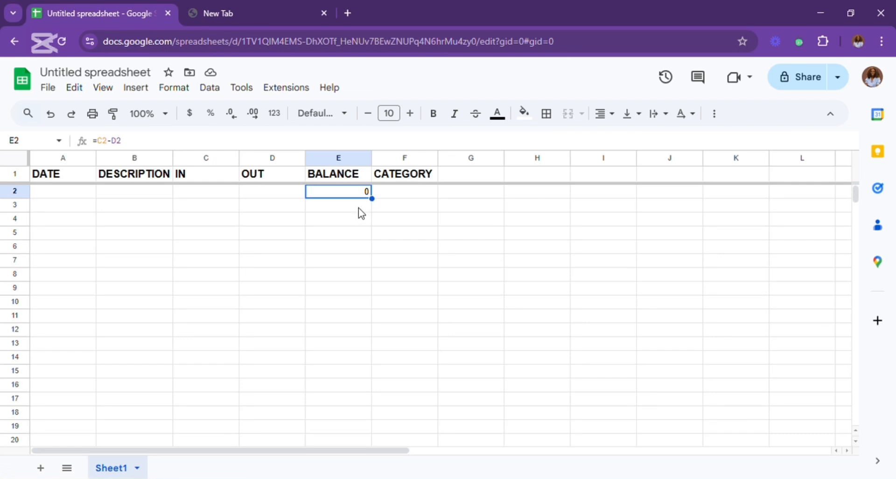
click(362, 213)
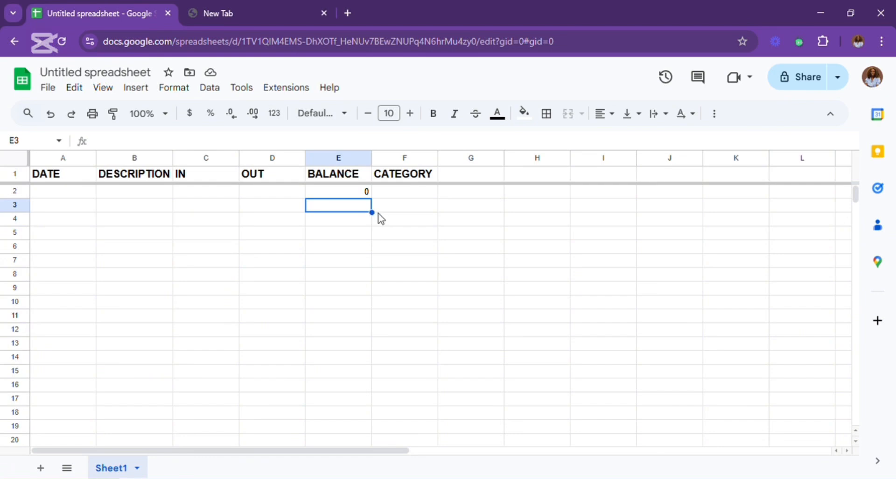
text(=)
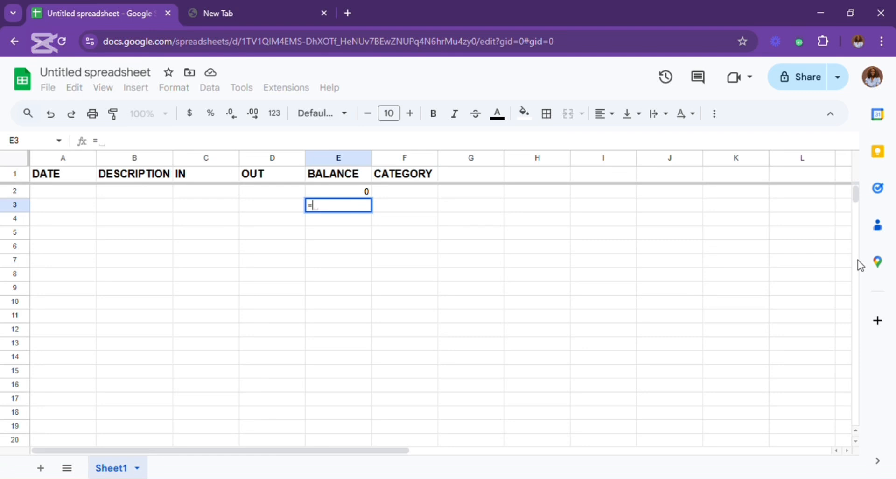
key(Up)
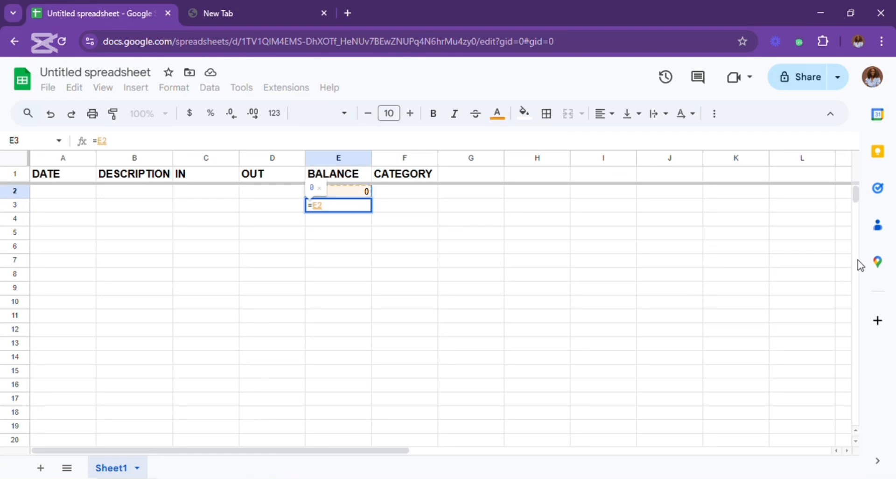
text(+)
key(Left)
key(Left)
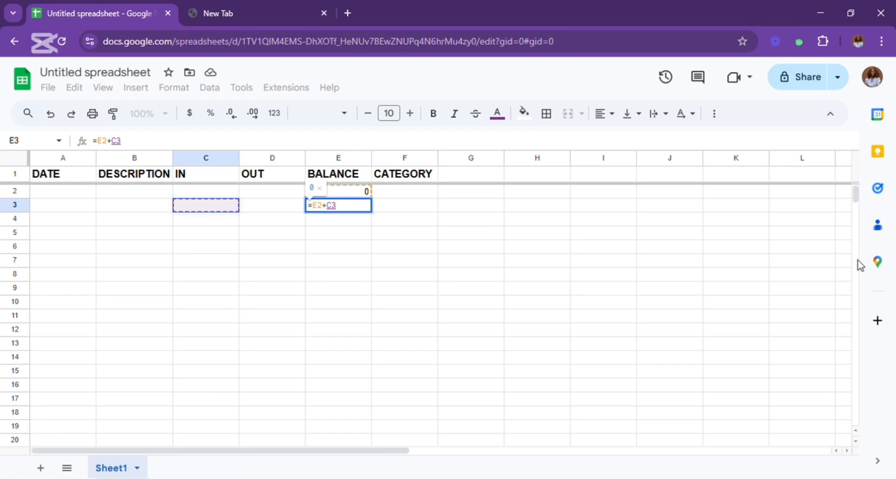
text(-)
key(Left)
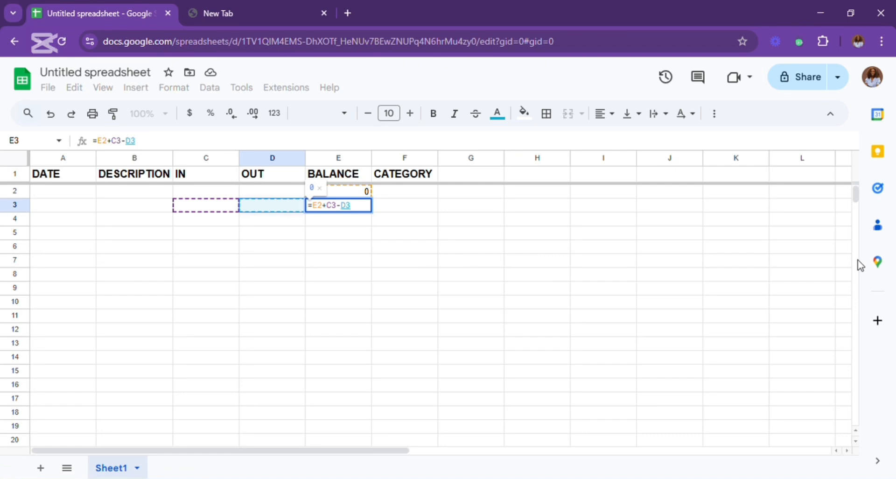
key(Return)
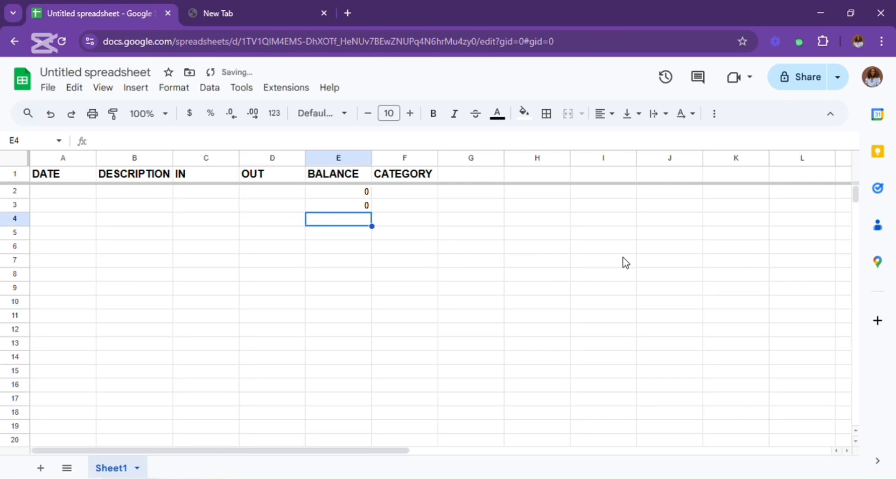
Step: Fill the running balance formula from E3 down the BALANCE column to row 133
click(359, 208)
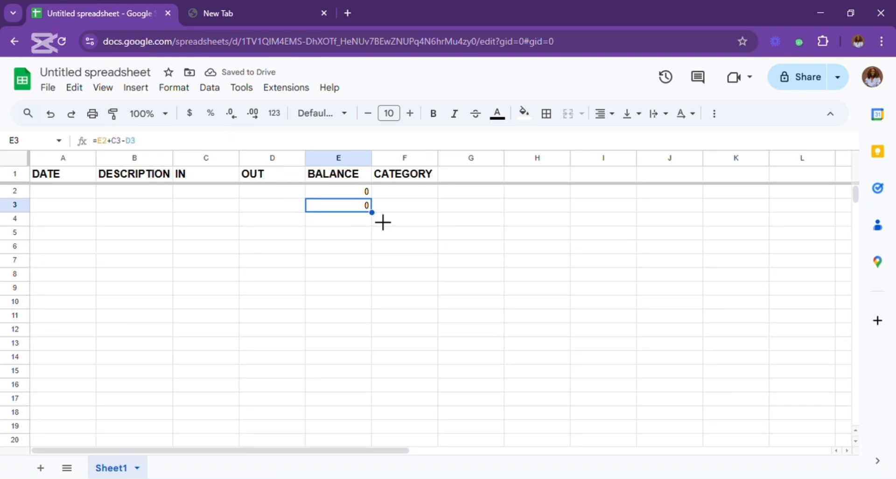
drag(381, 221, 377, 428)
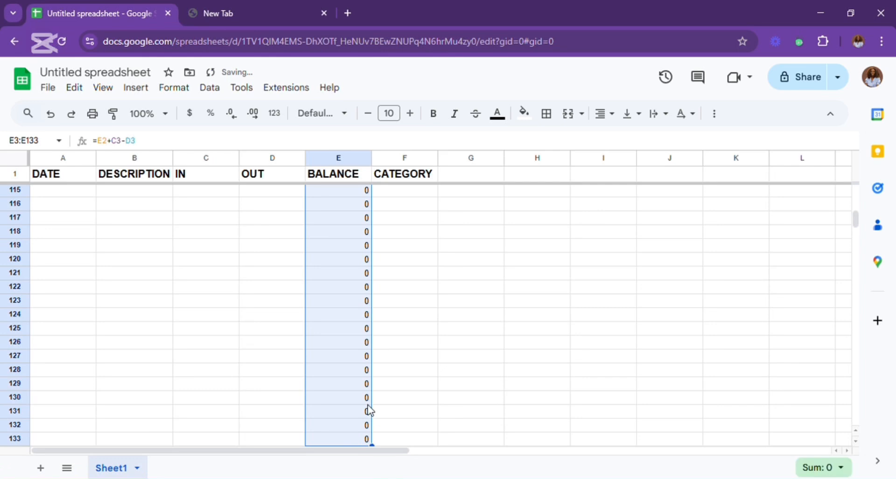
scroll(392, 304, up, 20)
scroll(392, 304, up, 7)
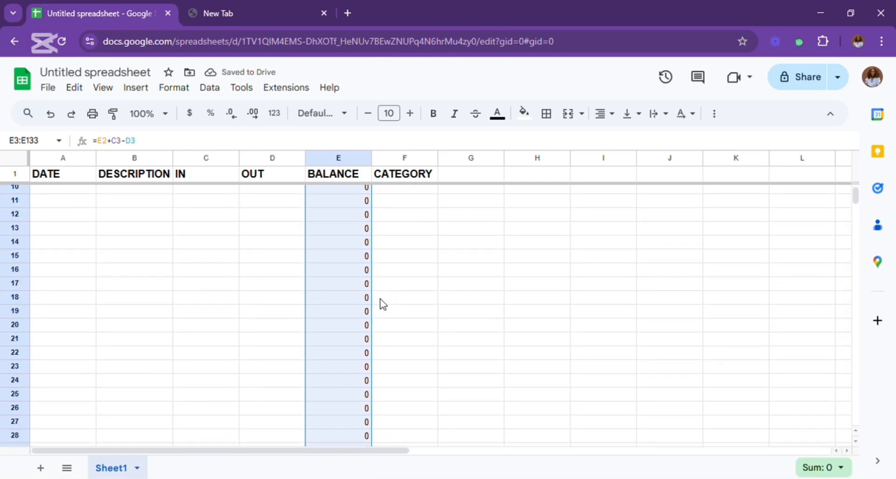
Step: Test how the balance formulas react to the text RE in cell C3, and undo that entry
click(216, 208)
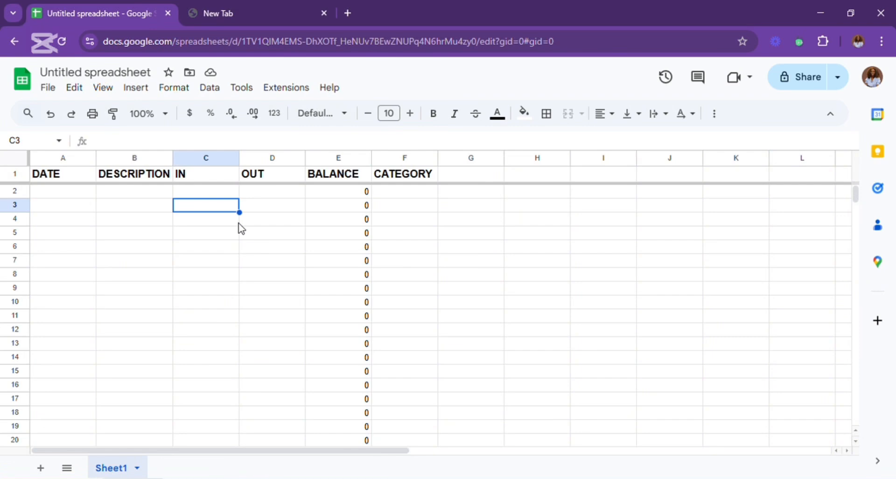
text(2)
key(BackSpace)
text(RE)
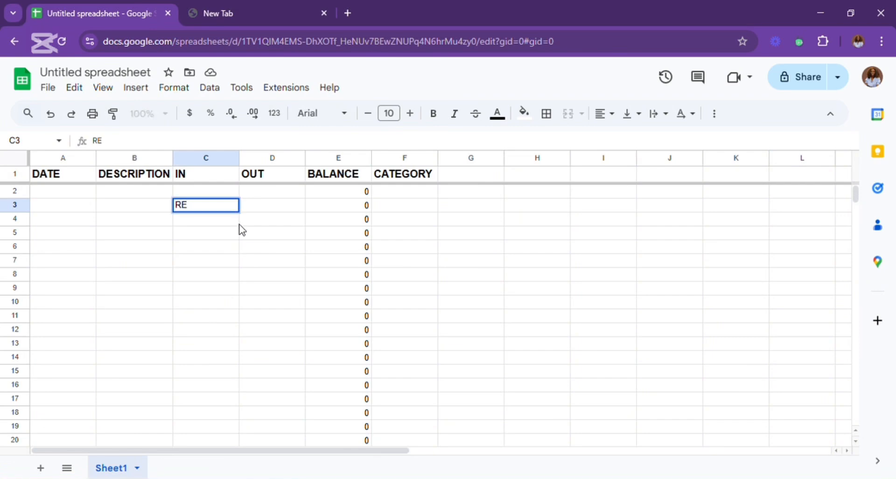
key(Return)
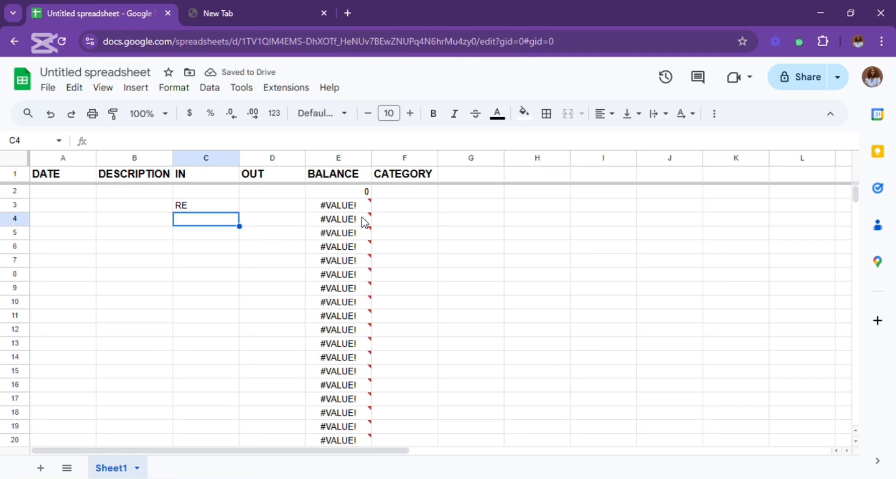
mouse_move(366, 219)
key(ctrl+z)
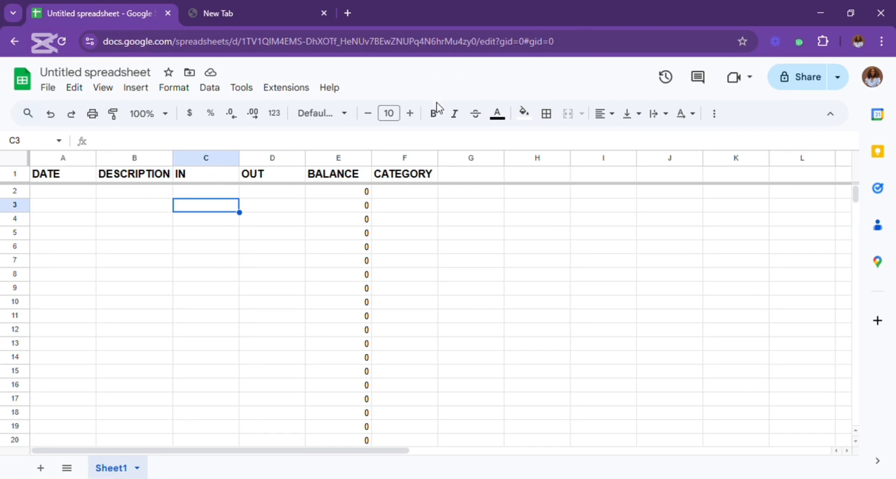
Step: Enter the heading SUMMARY in cell I1
click(402, 194)
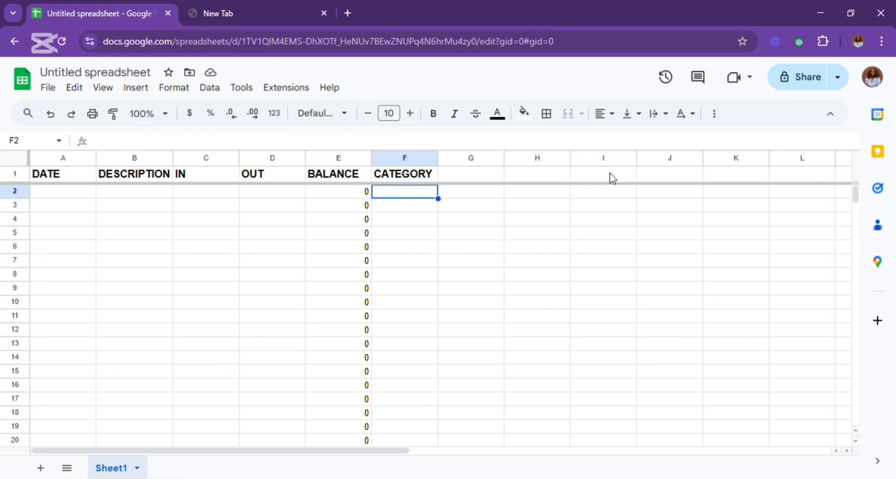
click(597, 180)
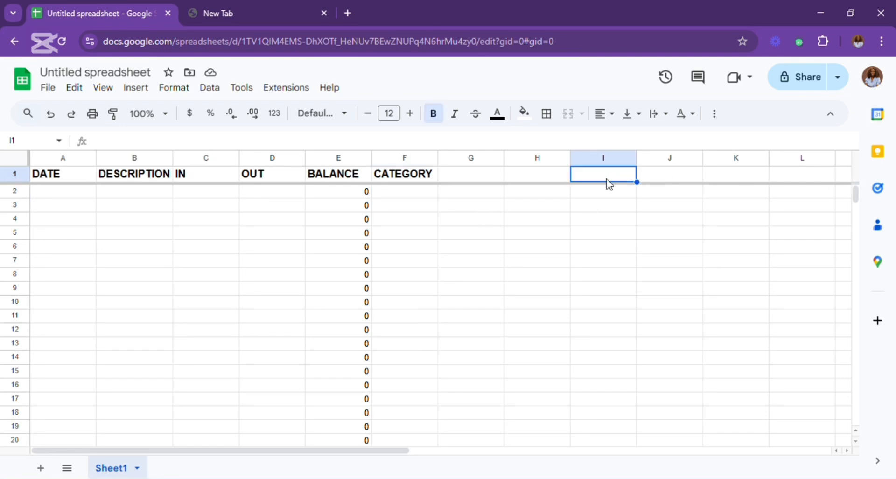
text(SU)
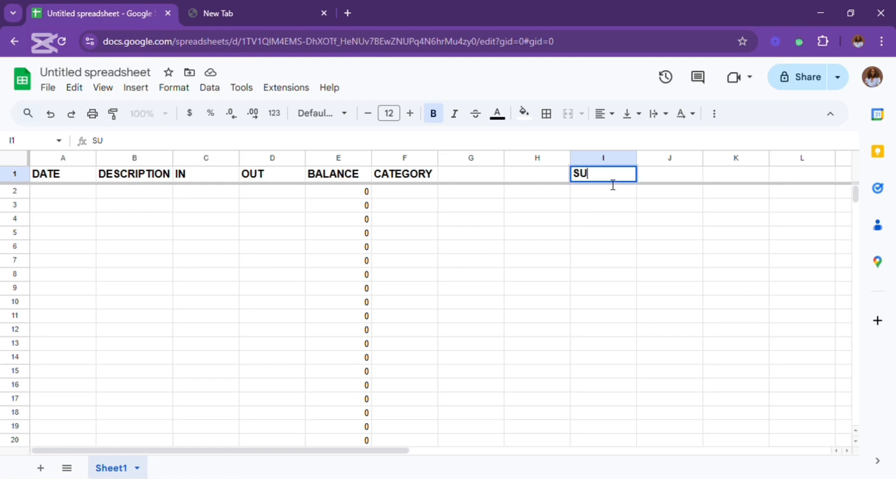
text(MMARY)
click(553, 207)
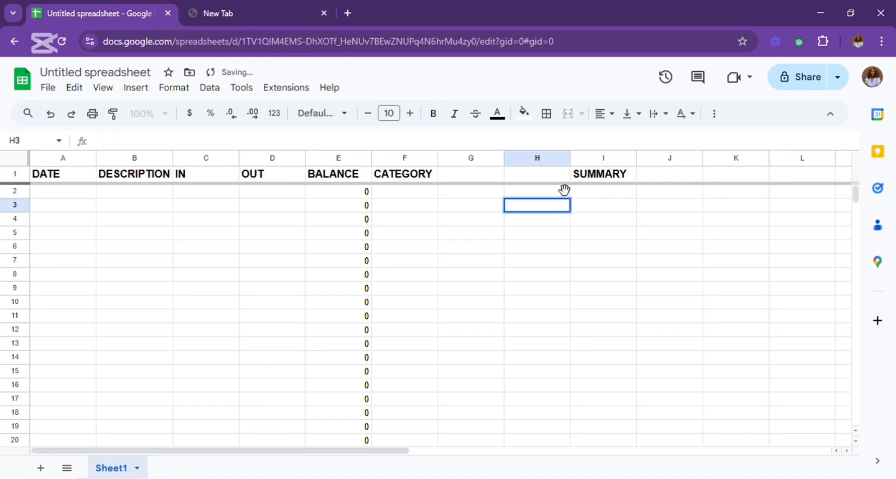
Step: Enter the summary table headings CATEGORY in H2 and TOTAL in I2
click(554, 193)
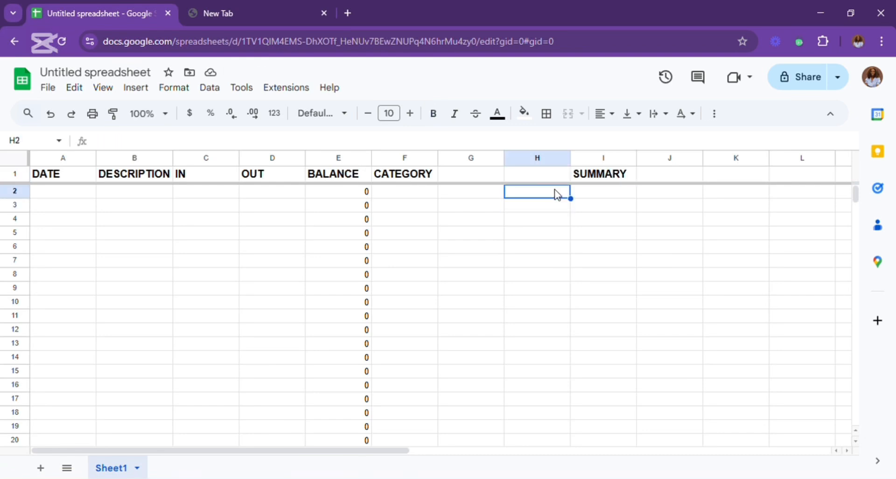
text(CATEG)
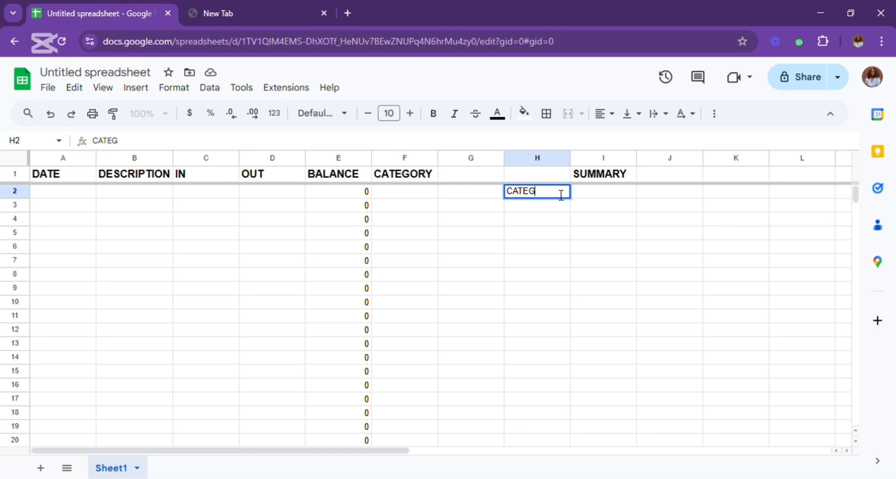
text(ORY)
key(Tab)
text(TOTAL)
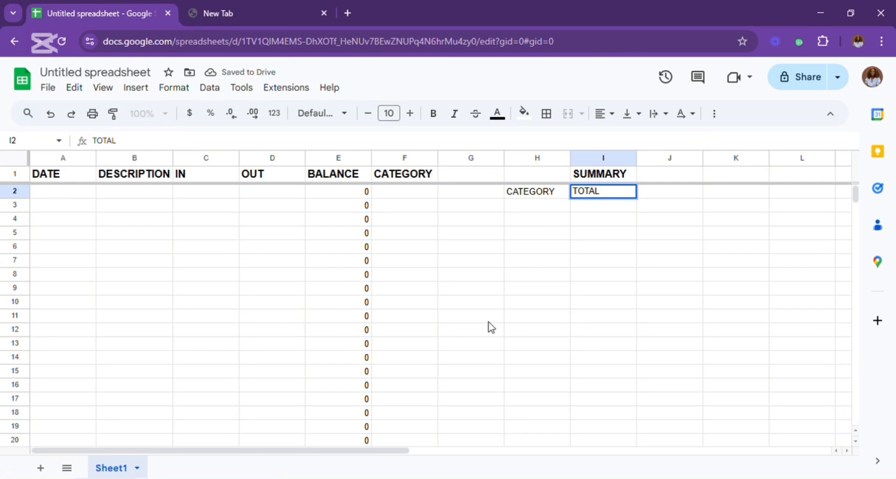
Step: Enter the category ACCT SERVICES in cell H3 of the summary table
click(530, 207)
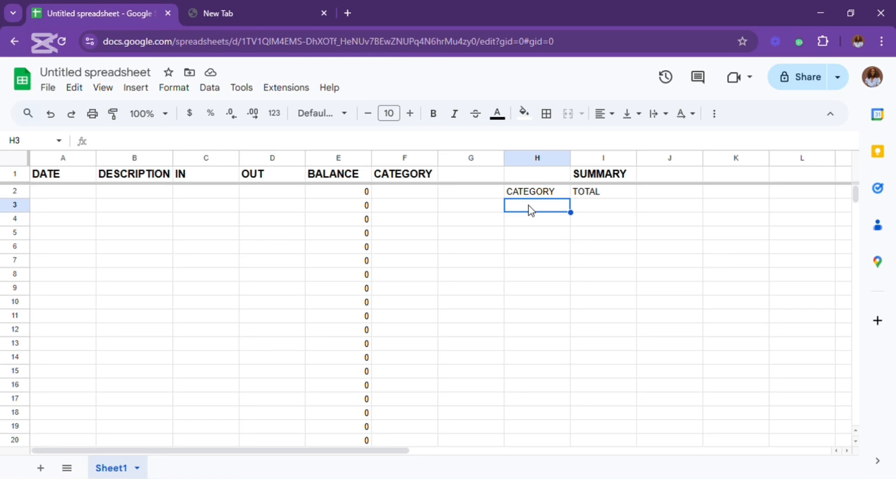
text(ACCO)
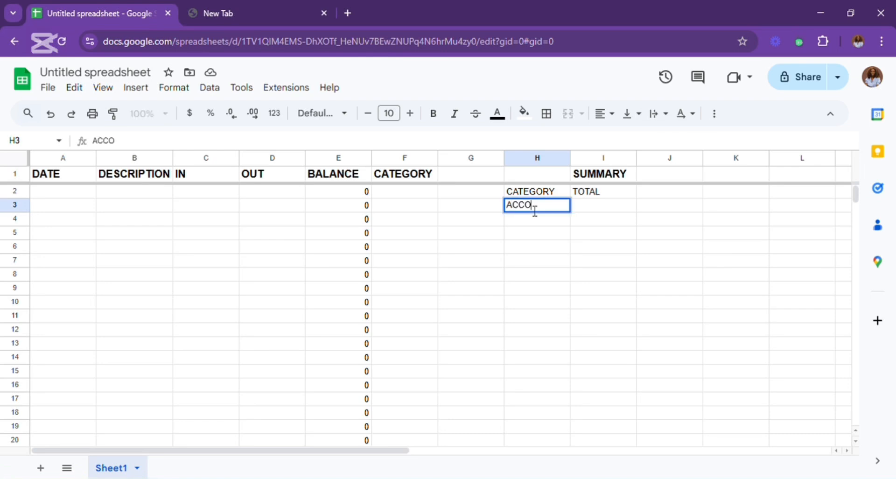
text(UNTING/AUDI)
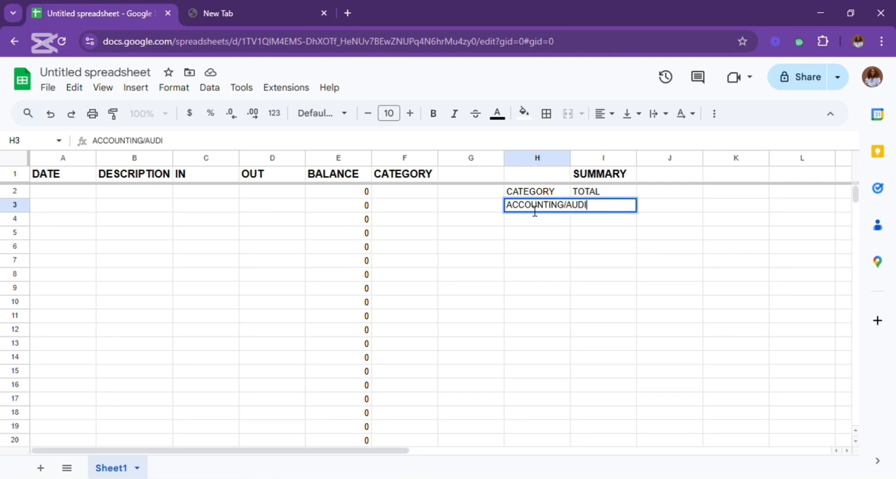
text(TING)
text( SE)
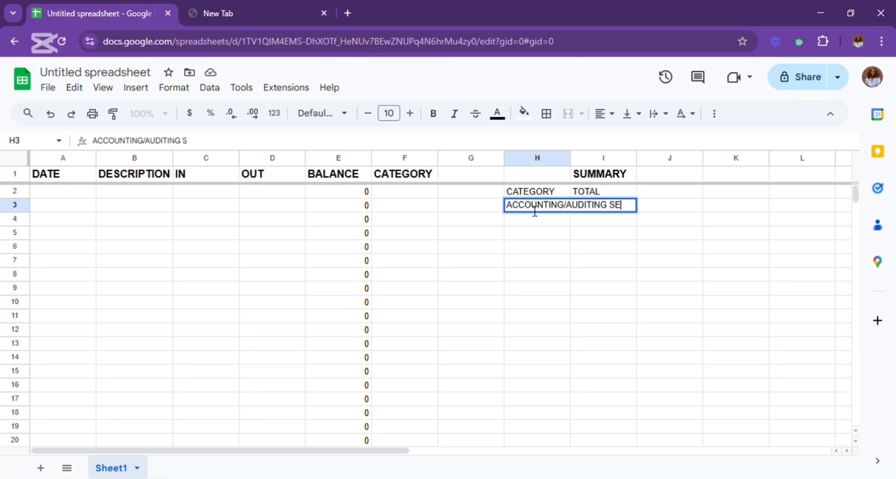
text(RVICES)
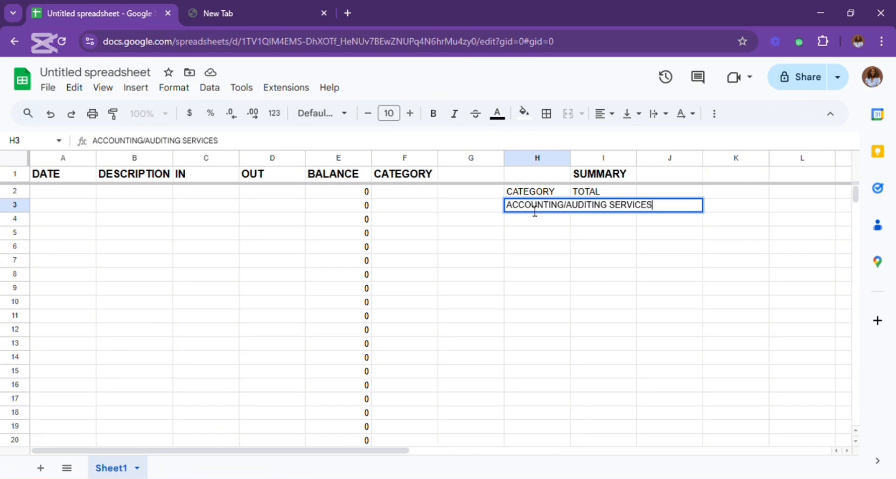
key(BackSpace)
key(BackSpace)
key(BackSpace)
key(BackSpace)
key(BackSpace)
key(BackSpace)
key(BackSpace)
key(BackSpace)
key(BackSpace)
key(BackSpace)
key(BackSpace)
key(BackSpace)
key(BackSpace)
key(BackSpace)
key(BackSpace)
key(BackSpace)
key(BackSpace)
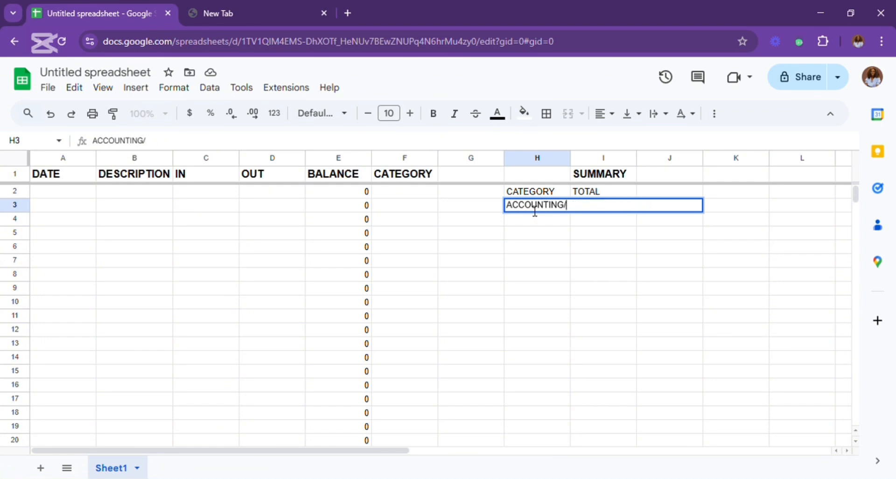
key(BackSpace)
key(BackSpace)
key(BackSpace)
key(BackSpace)
key(BackSpace)
key(BackSpace)
key(BackSpace)
key(BackSpace)
key(BackSpace)
text(CCT S)
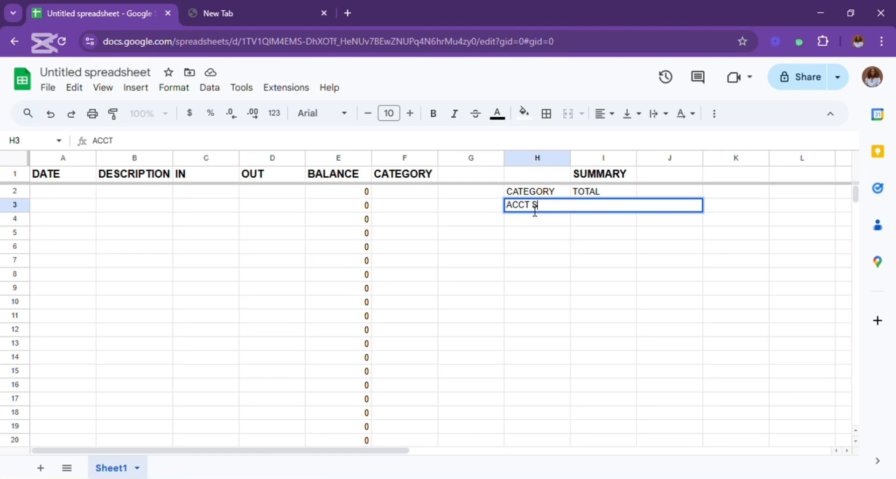
text(ERVICES)
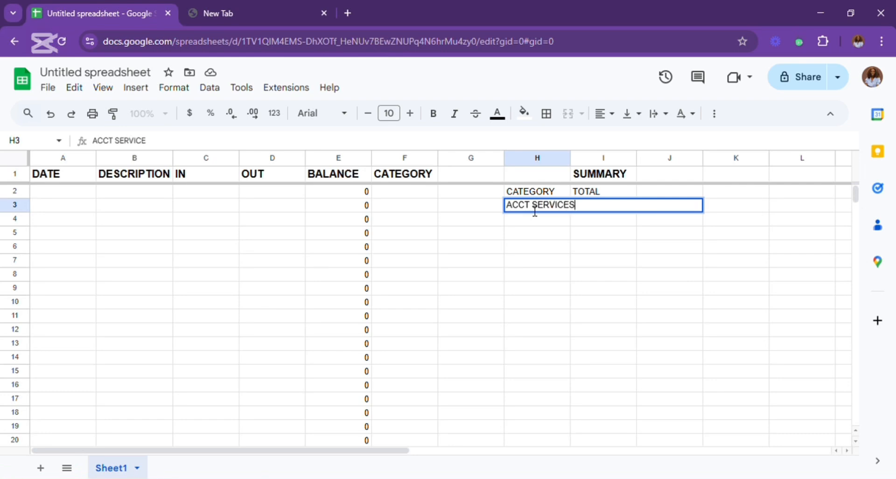
key(Return)
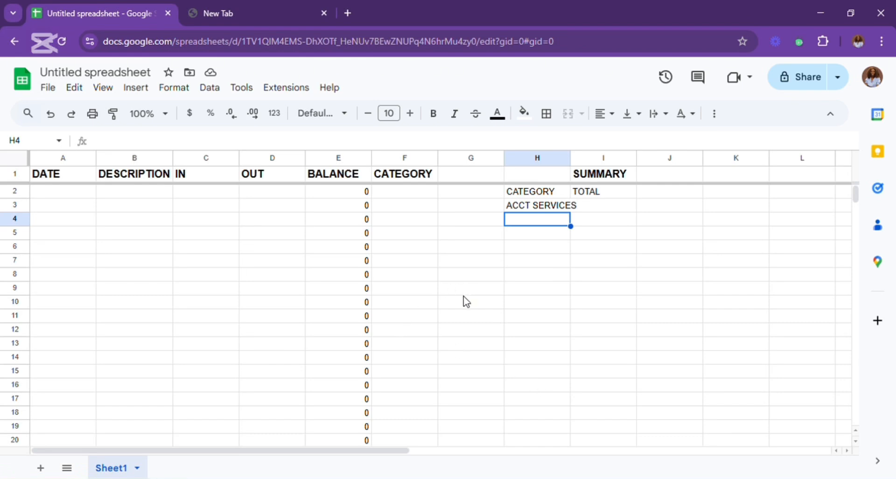
Step: Enter the summary categories DATA, FUEL and ELECTRICITY in cells H4 to H6
text(DATA)
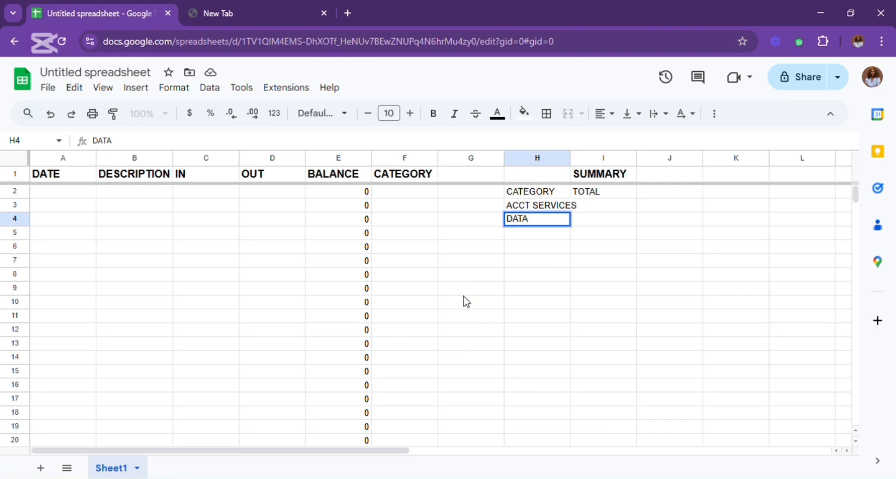
key(Return)
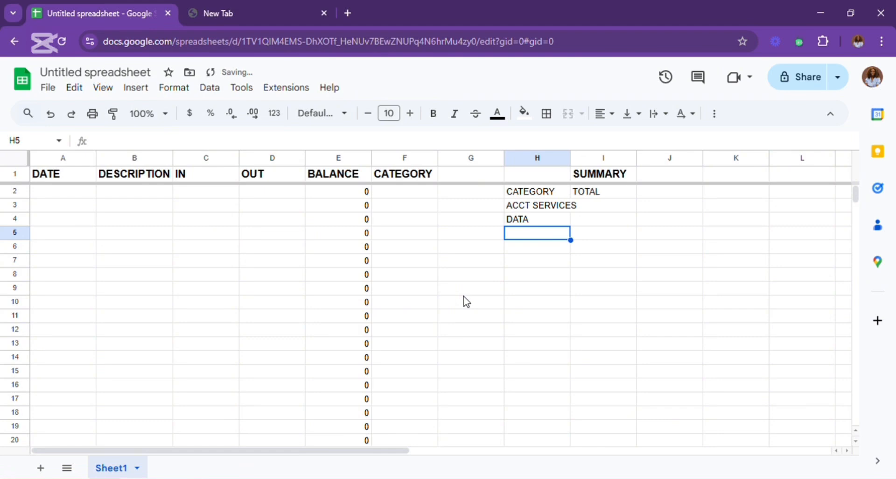
text(FUEL)
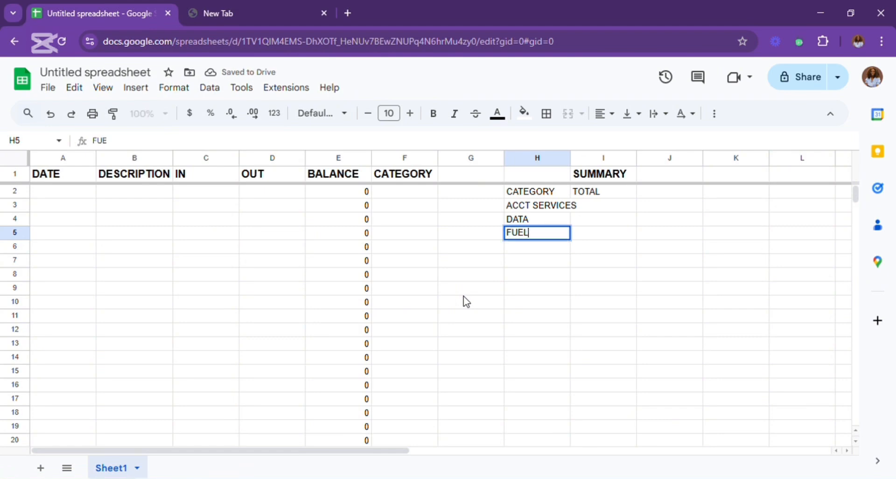
key(Return)
text(EL)
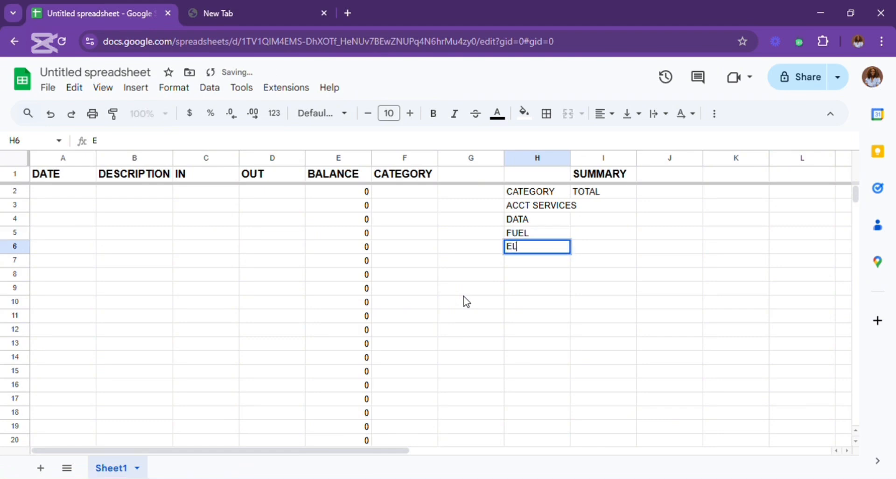
text(ECTRICITY)
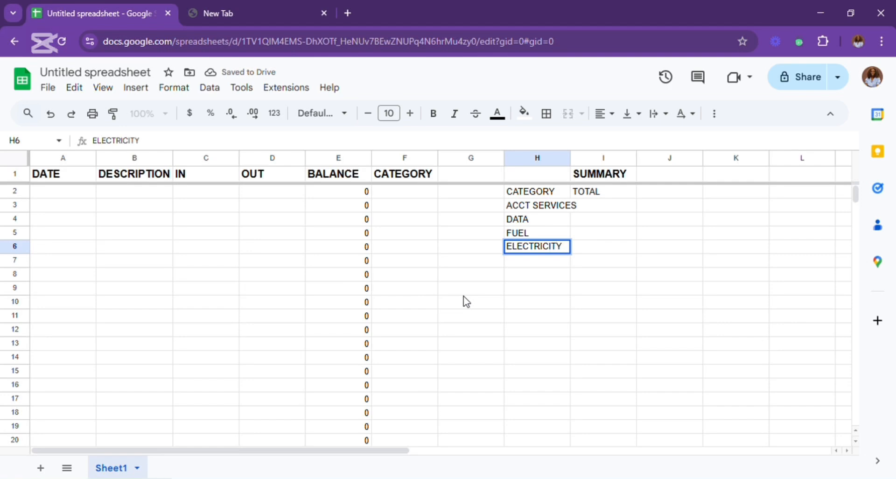
key(Return)
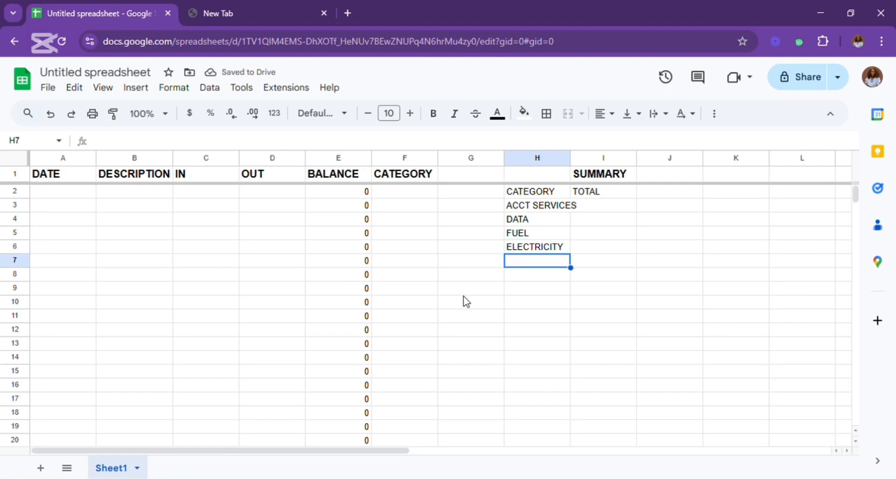
Step: Enter the summary categories CLEANING and WATER in cells H7 and H8
text(CL)
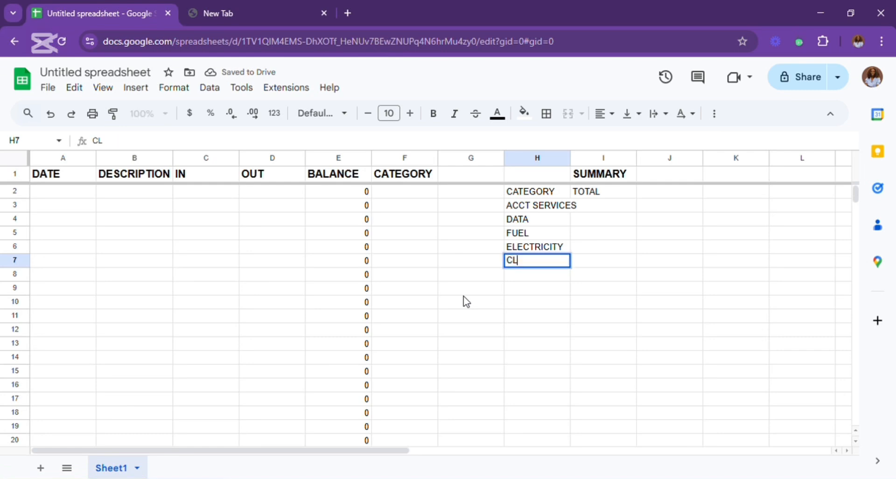
text(EANING)
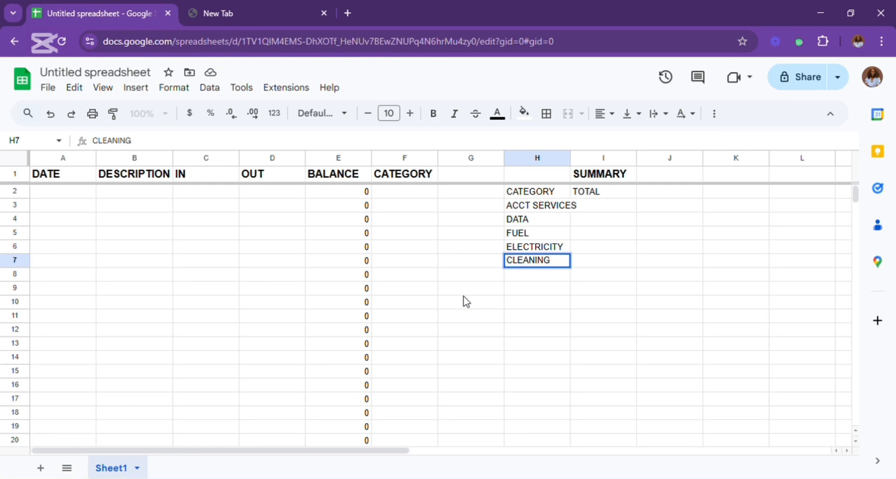
key(Return)
text(WAT)
text(ER)
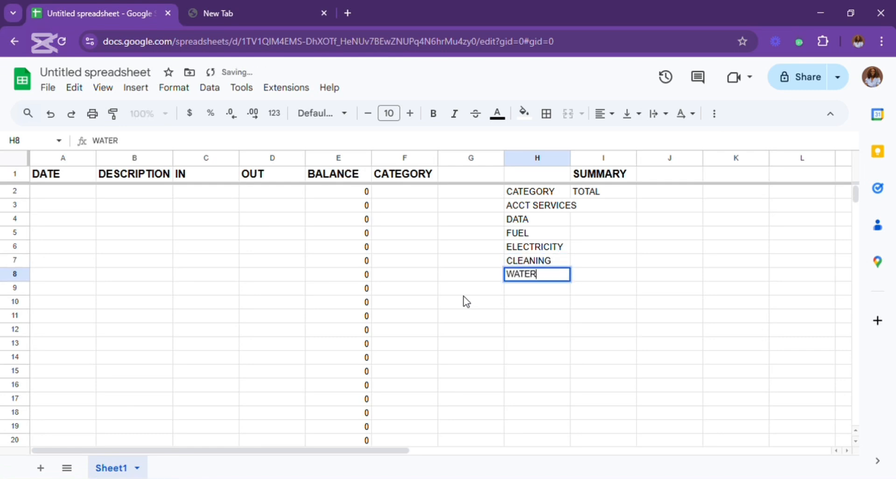
key(Return)
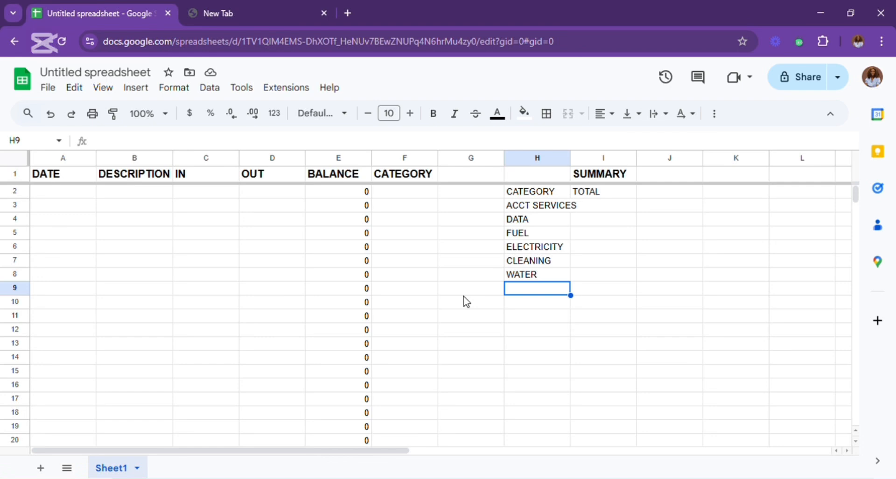
Step: Make column H and the TOTAL heading in I2 bold, and widen column H to fit ACCT SERVICES
click(537, 159)
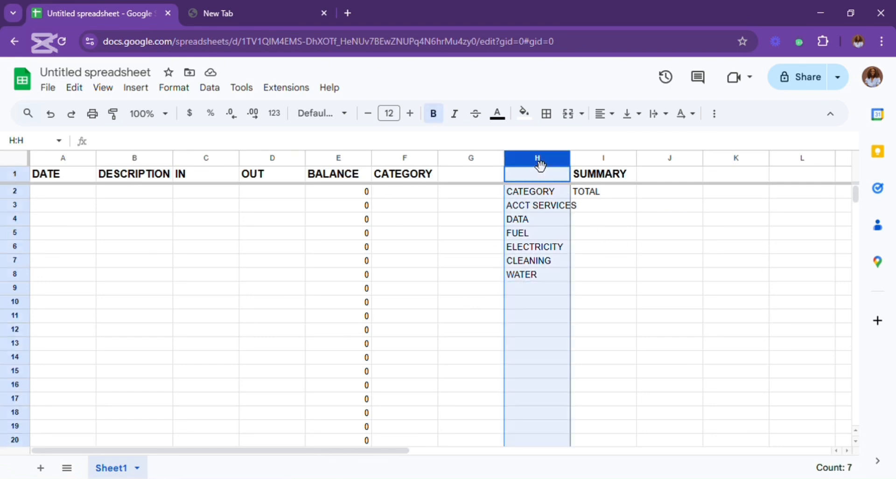
click(434, 118)
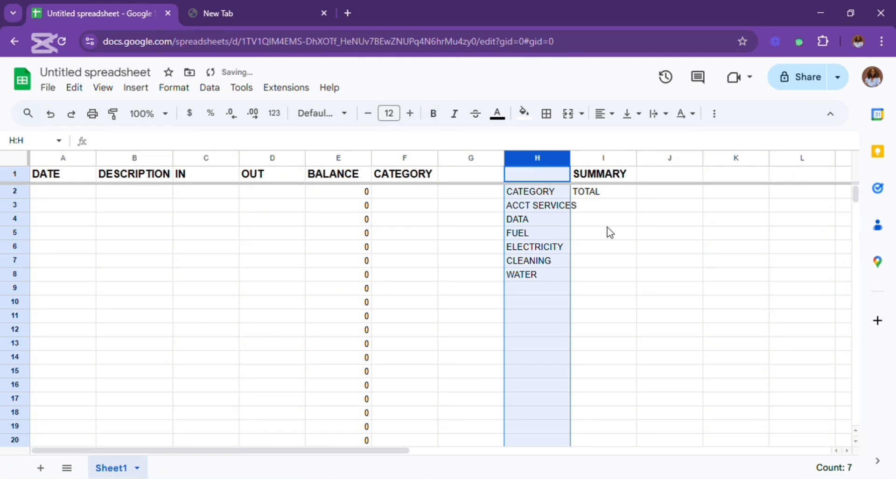
click(433, 114)
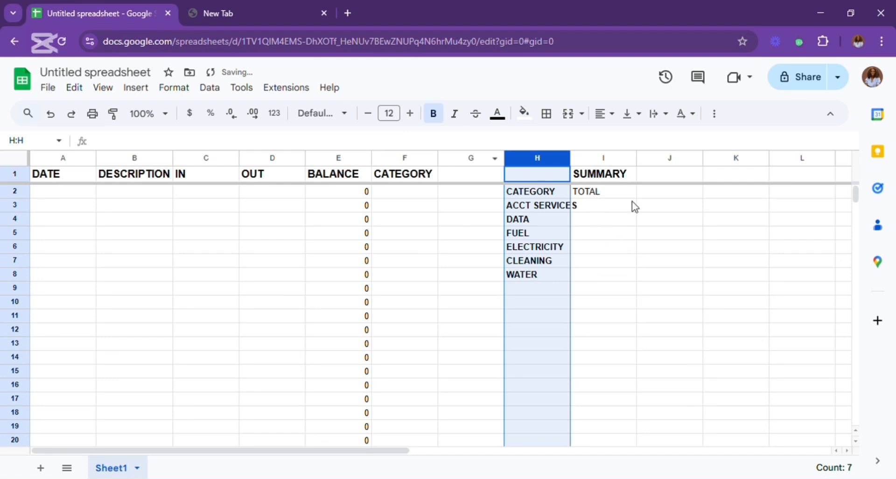
click(606, 194)
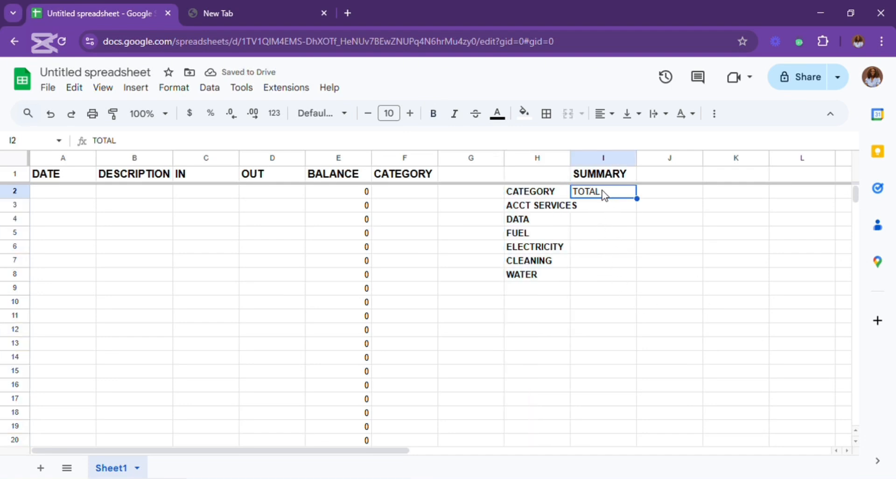
key(ctrl+b)
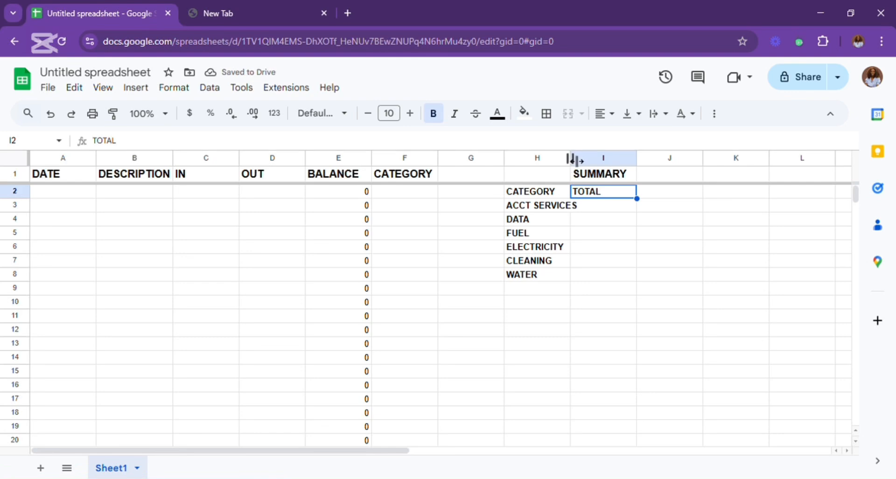
drag(572, 159, 580, 159)
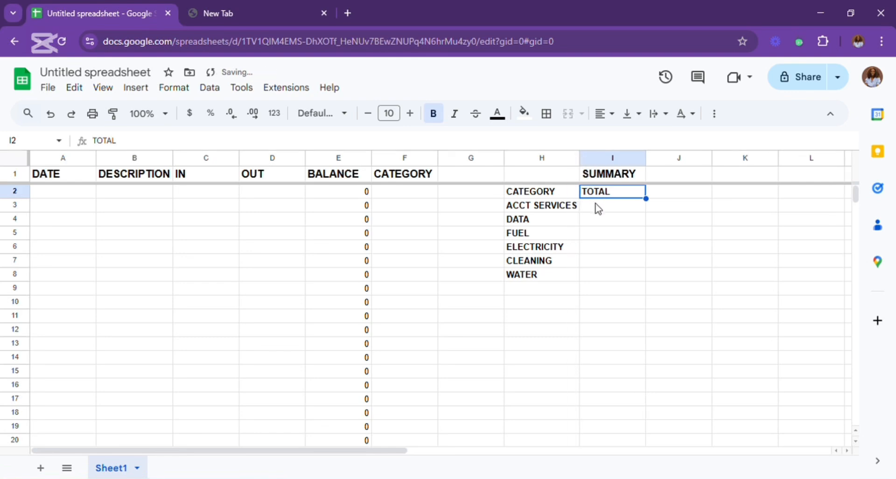
Step: Set the font size of the CATEGORY and TOTAL headings in H2:I2 to 12
click(594, 205)
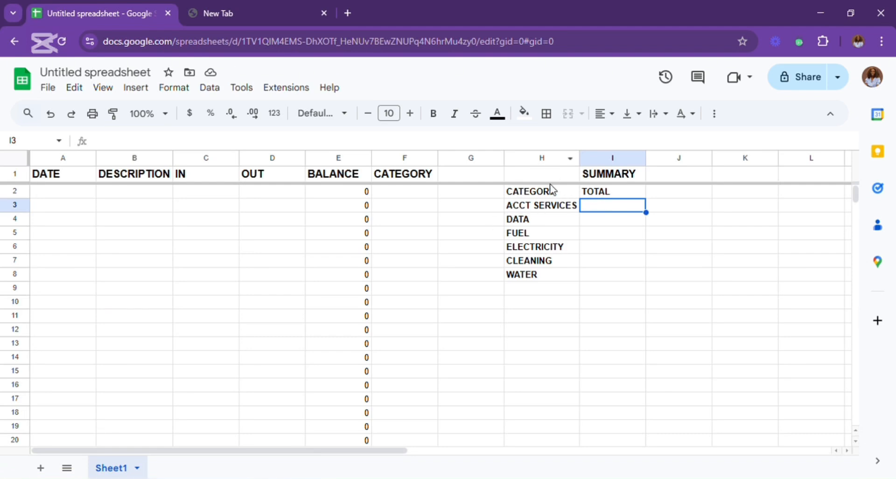
click(527, 193)
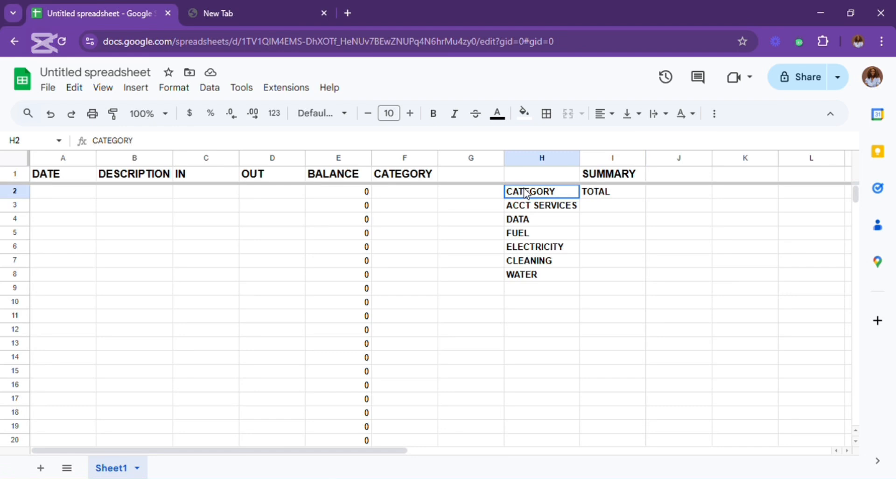
shift+click(611, 193)
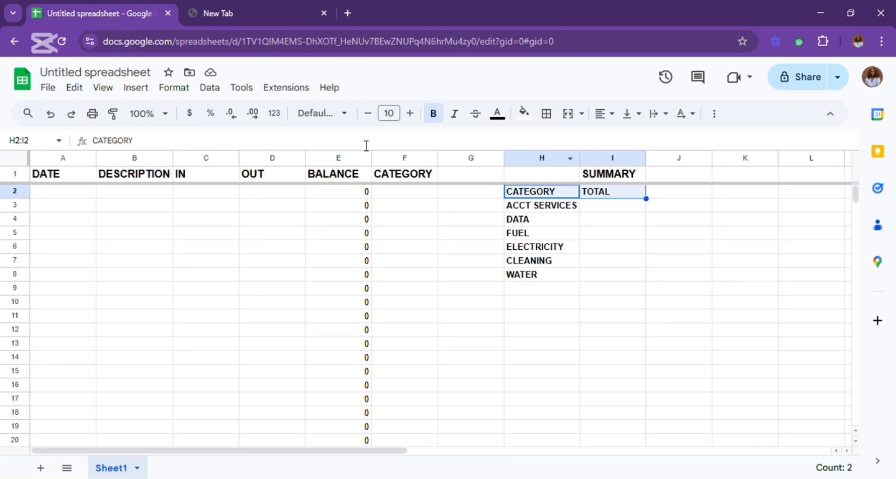
click(410, 114)
click(410, 114)
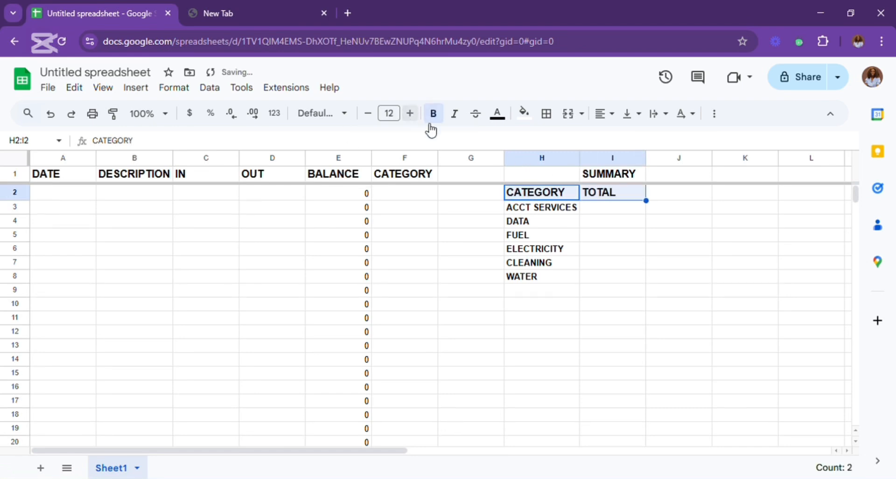
click(653, 320)
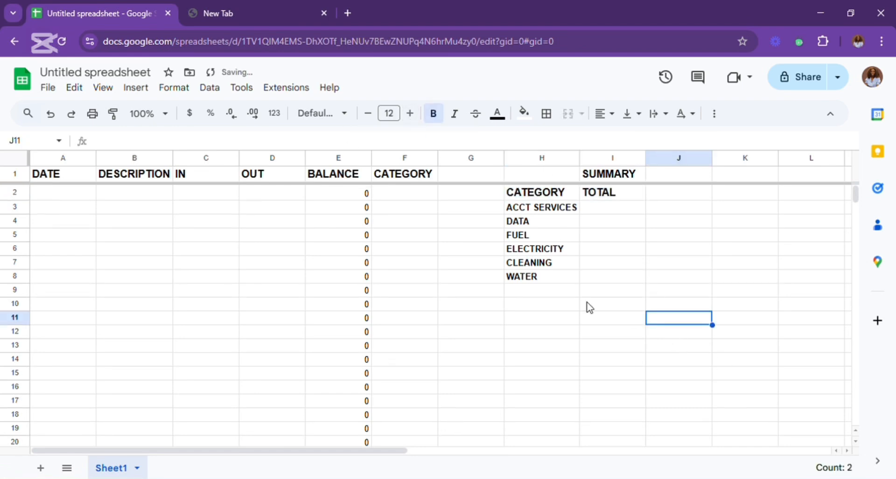
Step: Add a new data validation rule for the CATEGORY cells F2:F1000
click(401, 196)
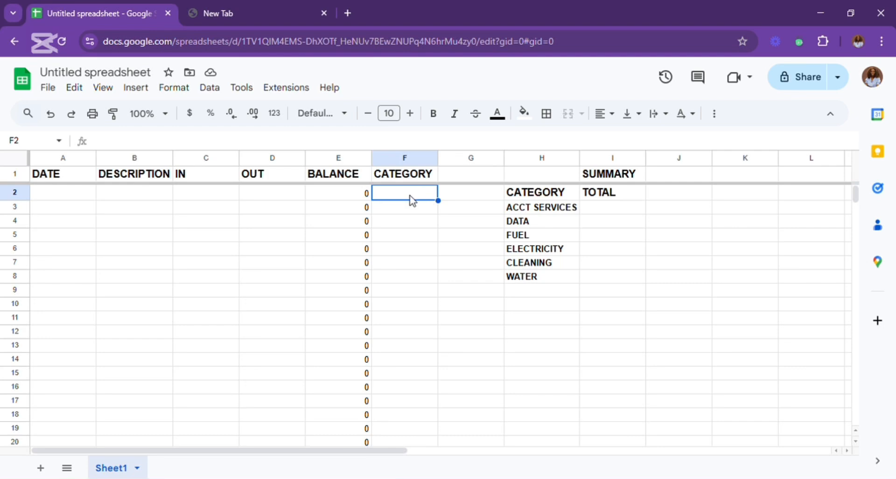
key(ctrl+shift+Down)
scroll(418, 241, up, 20)
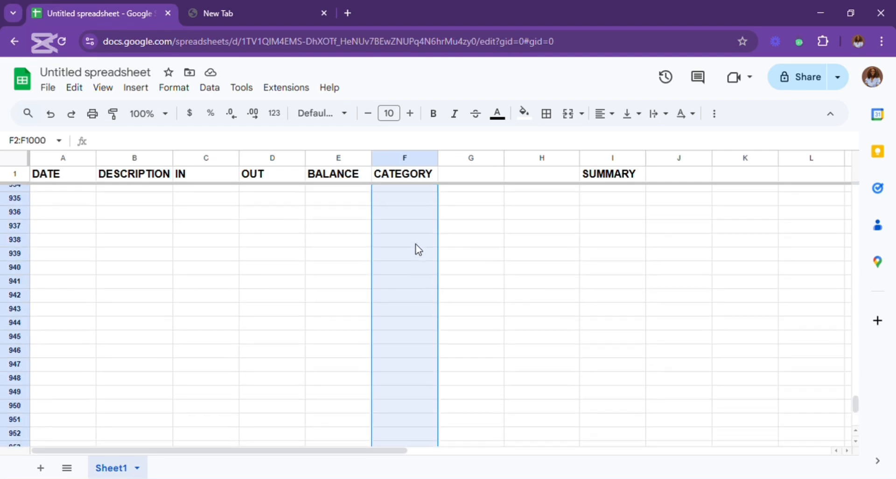
scroll(416, 242, up, 20)
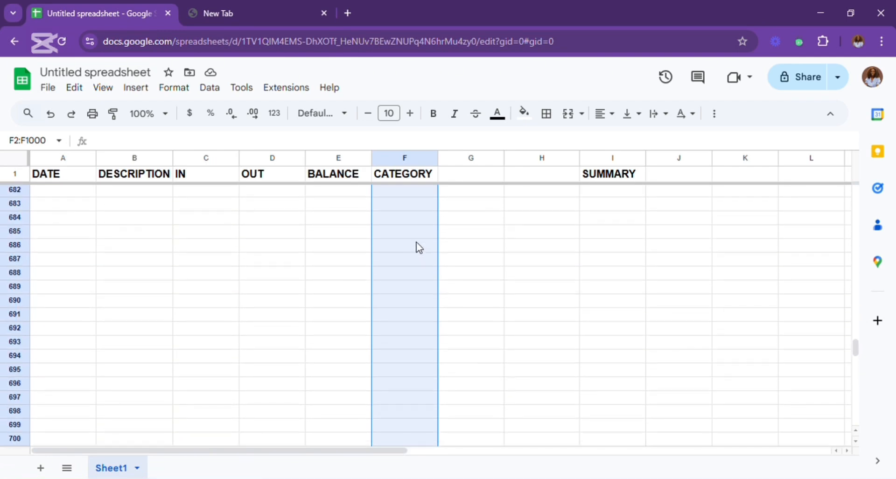
scroll(416, 240, up, 20)
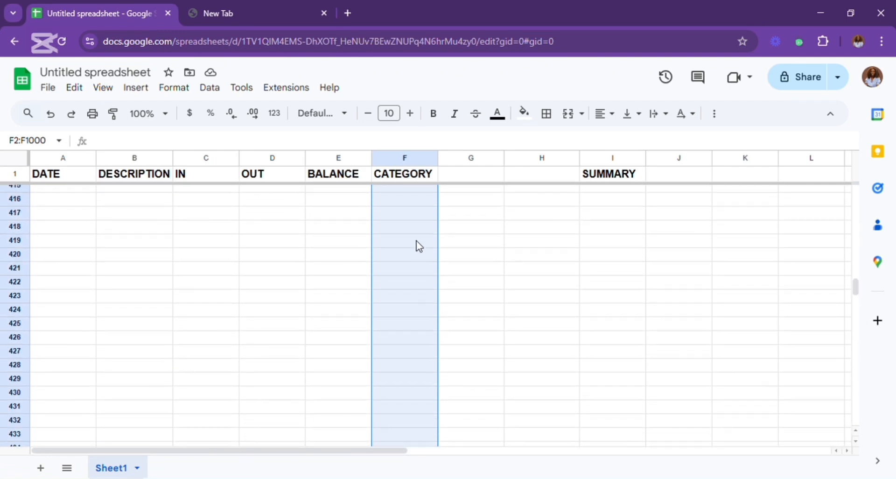
scroll(416, 240, up, 20)
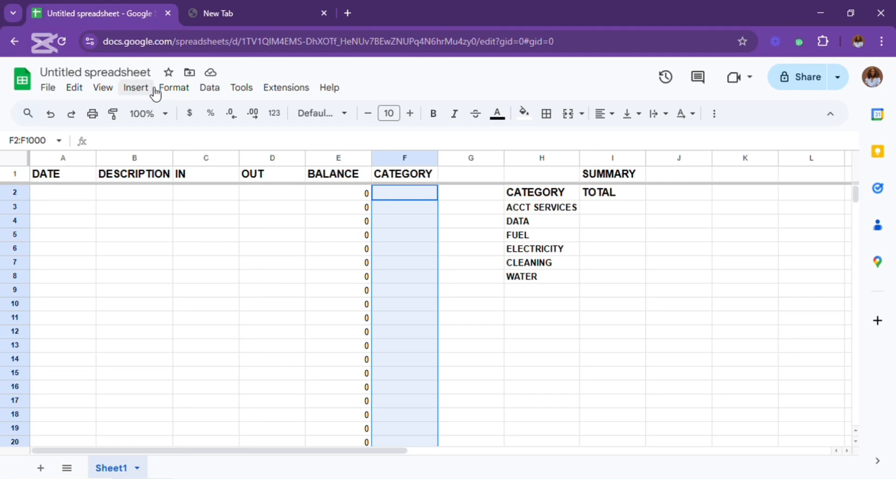
click(216, 93)
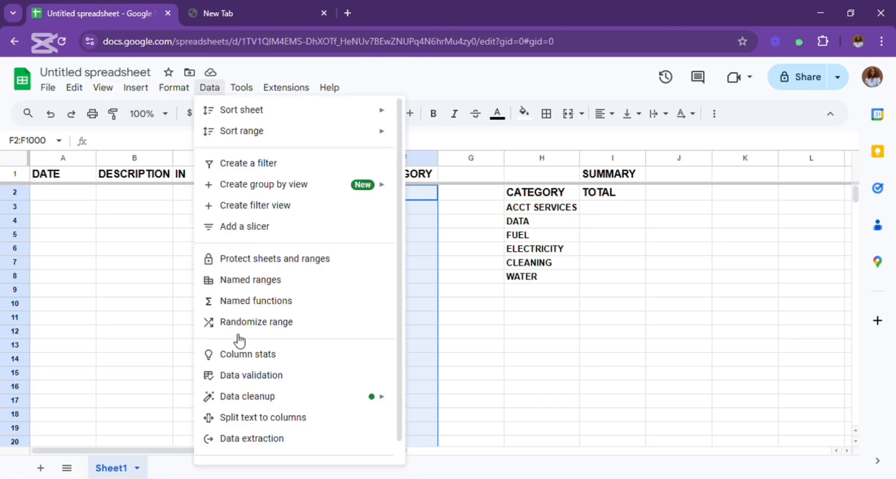
click(235, 381)
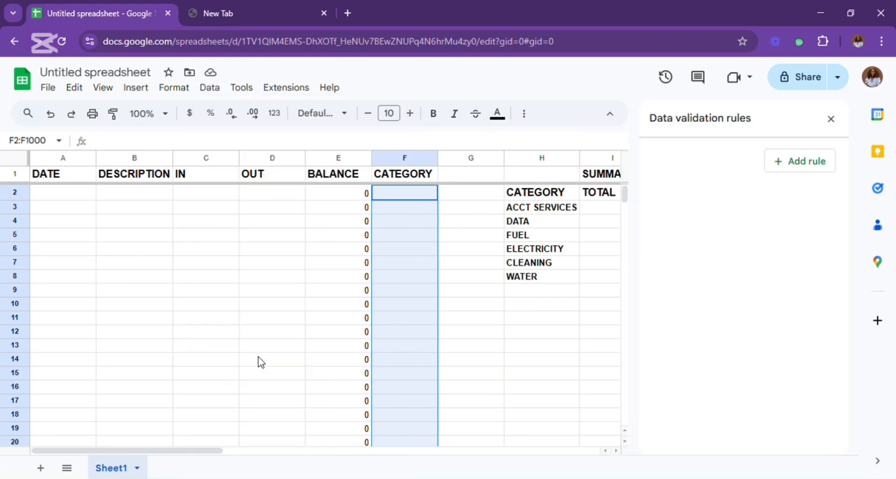
click(796, 163)
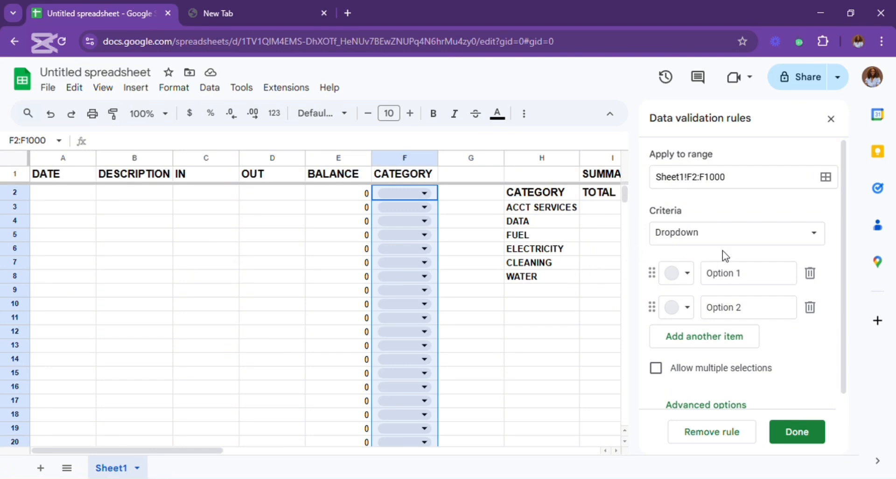
Step: Set the rule's criteria to Dropdown (from a range)
click(821, 242)
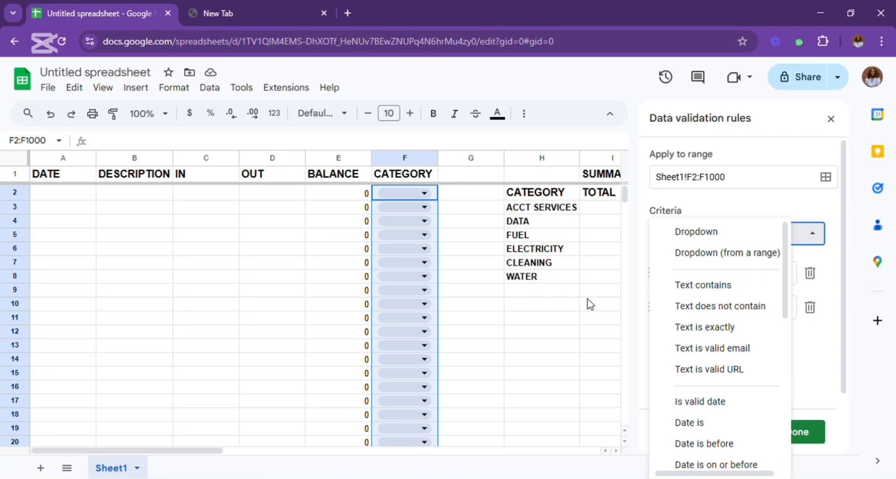
click(815, 236)
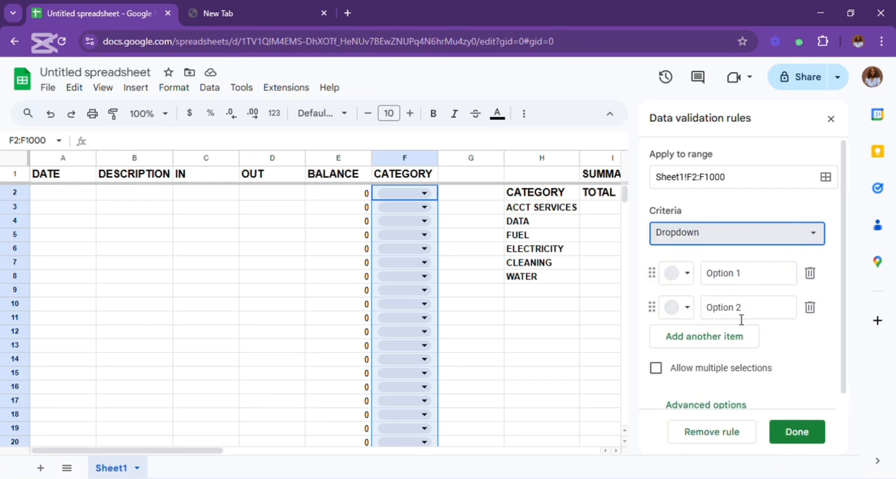
click(816, 236)
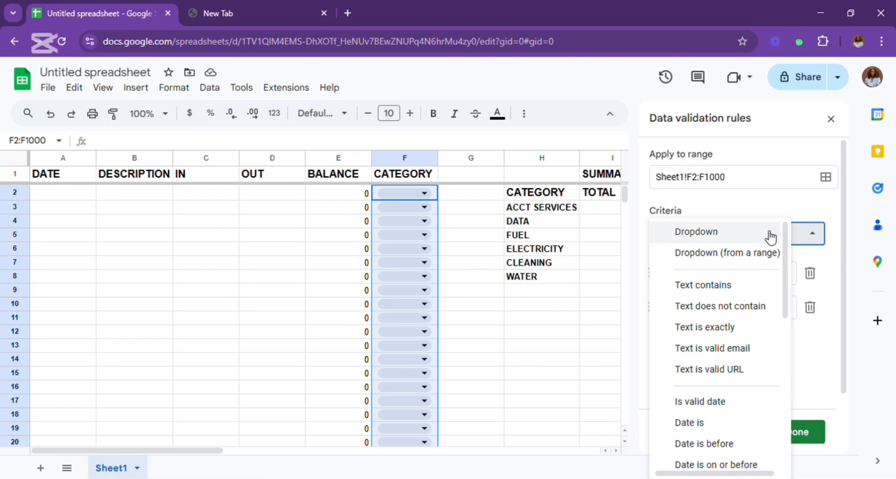
click(742, 257)
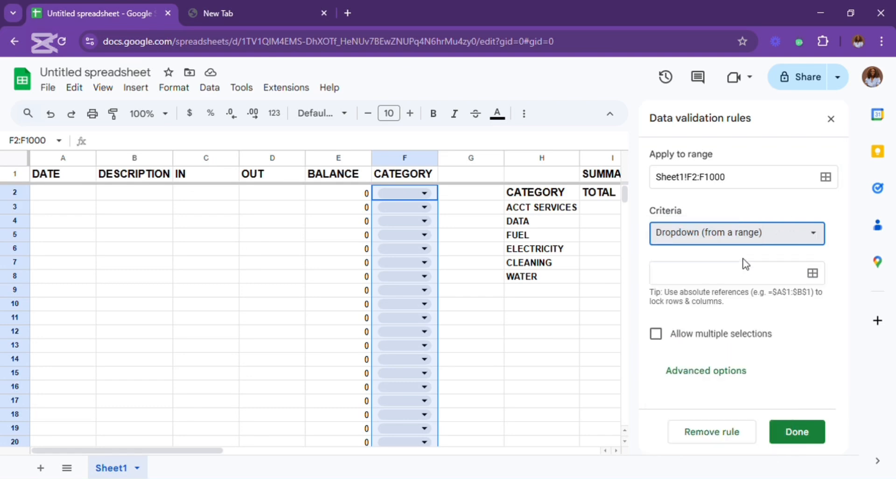
click(813, 274)
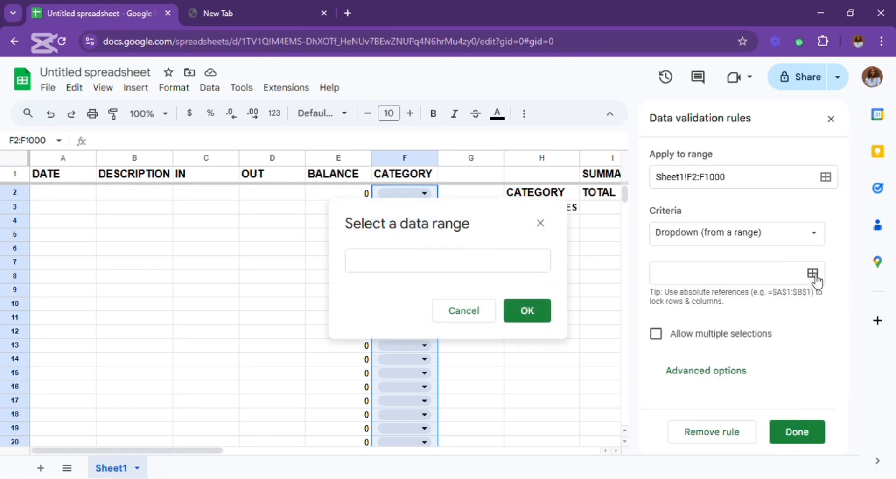
click(403, 268)
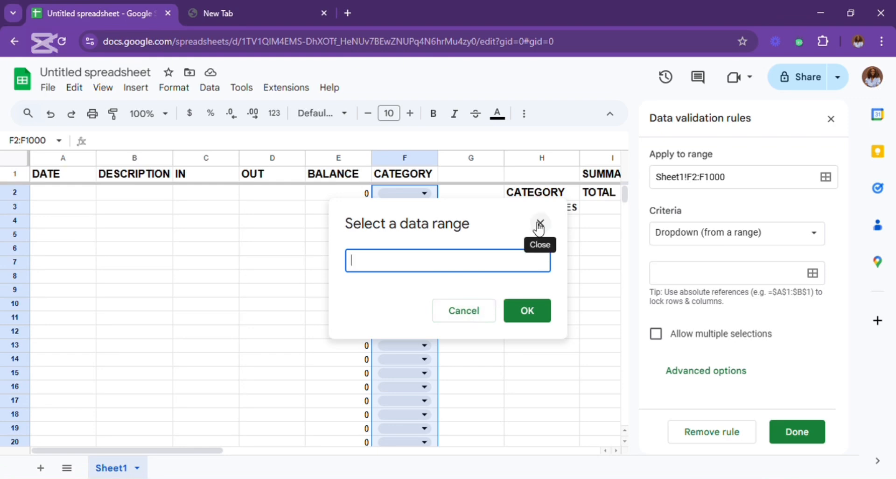
click(532, 309)
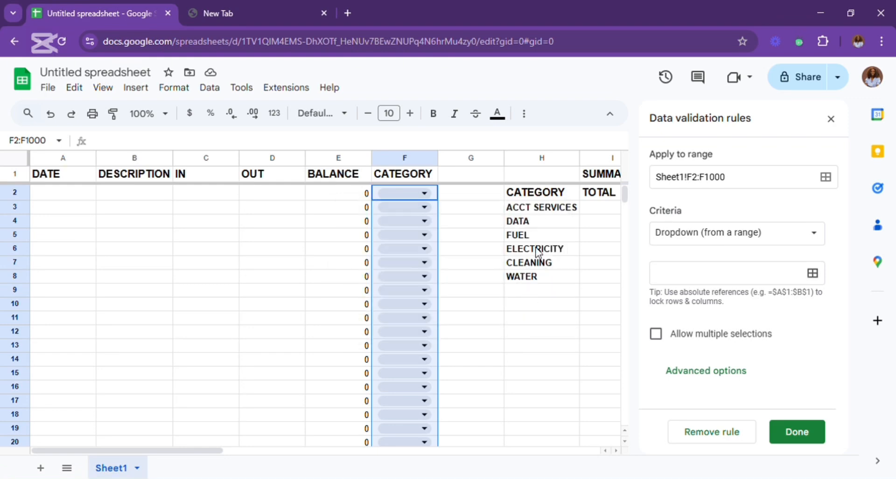
click(794, 278)
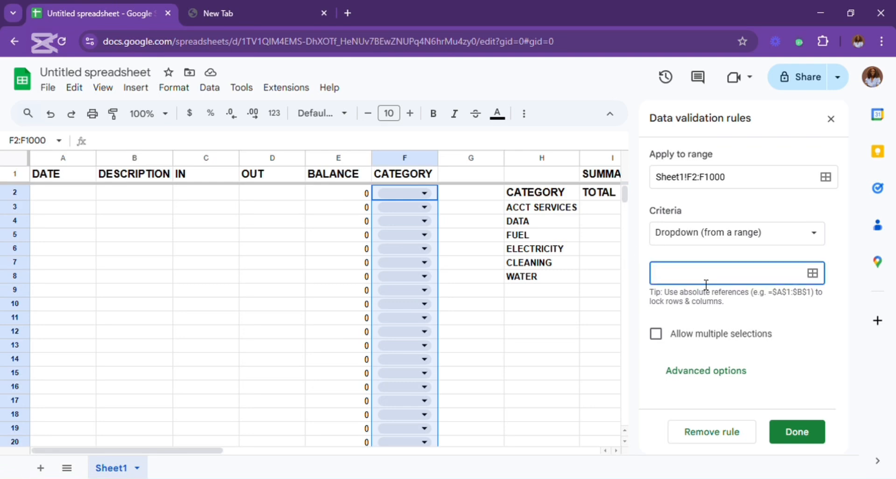
Step: Set the dropdown's source range to Sheet1!H3:H50, starting from the ACCT SERVICES cell
click(812, 272)
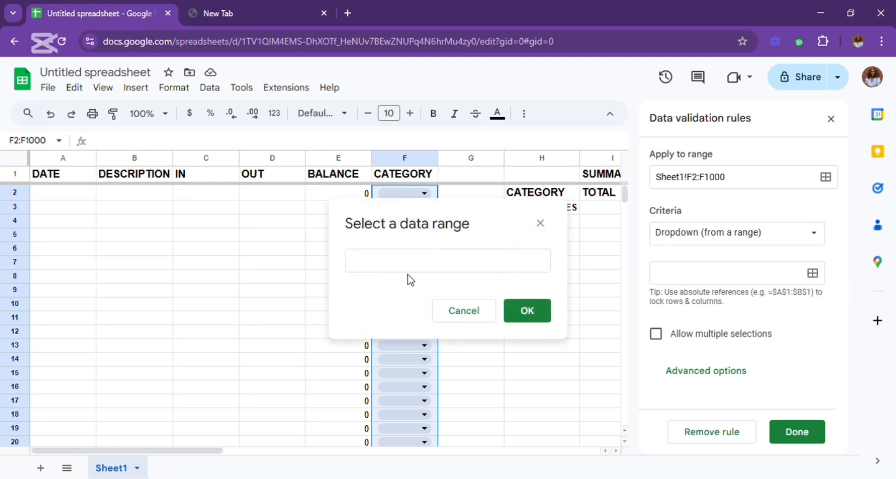
drag(482, 230, 285, 198)
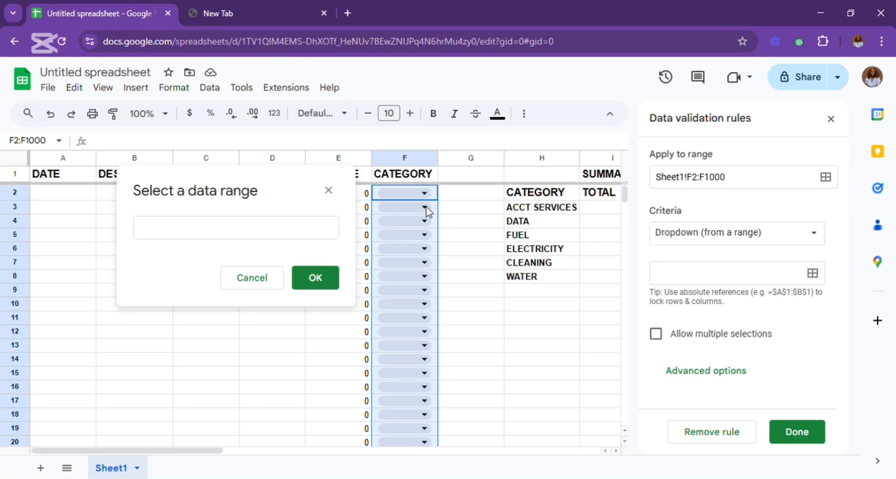
click(534, 213)
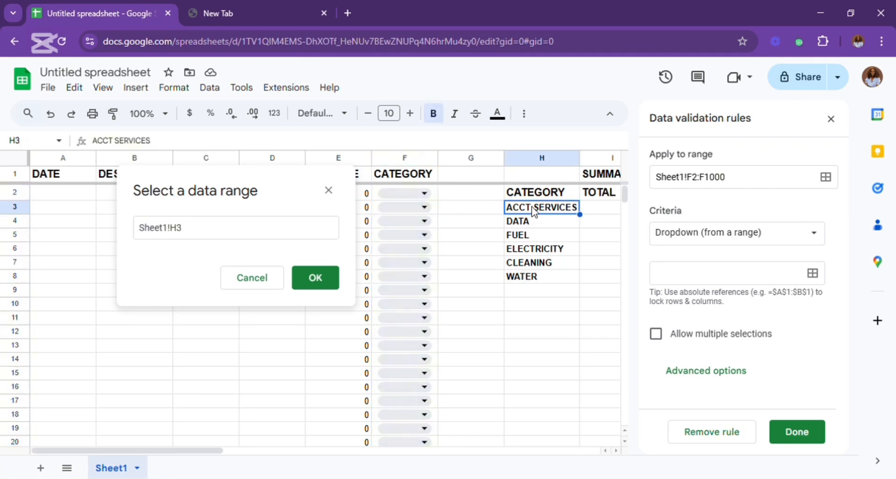
click(190, 235)
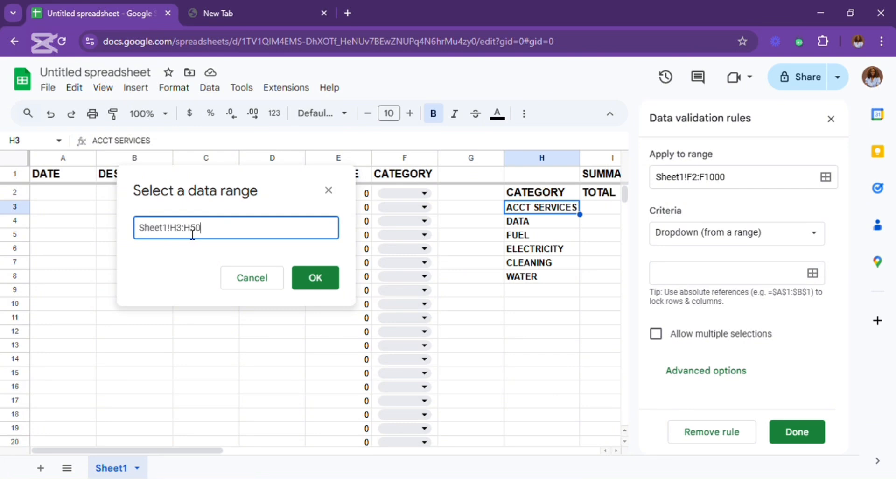
click(322, 288)
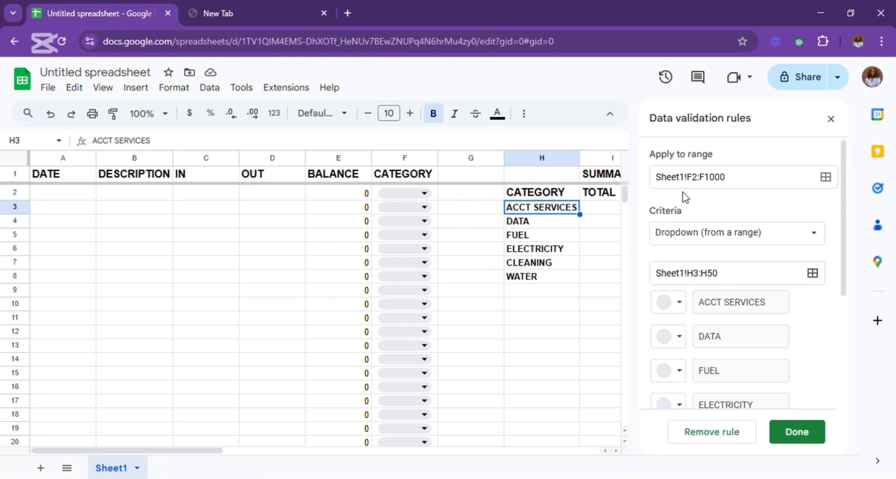
Step: Save and close the validation rule, and open the category dropdown in F2 to check its options
scroll(716, 330, down, 4)
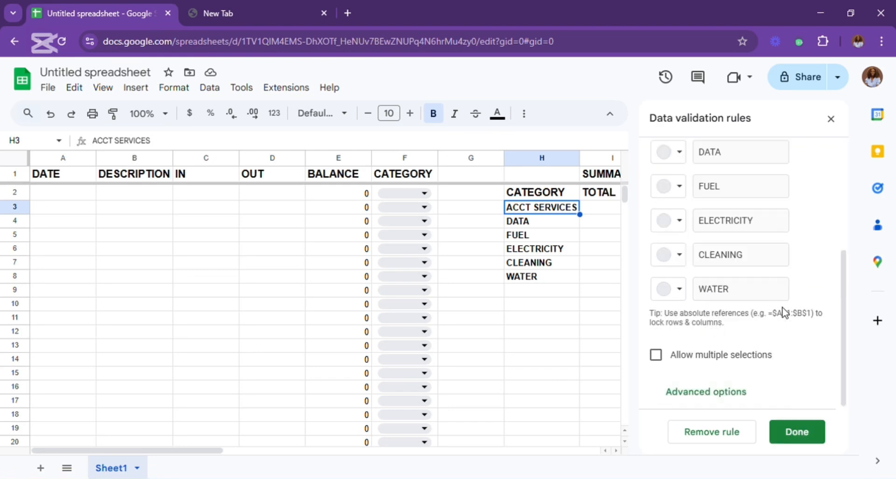
click(799, 433)
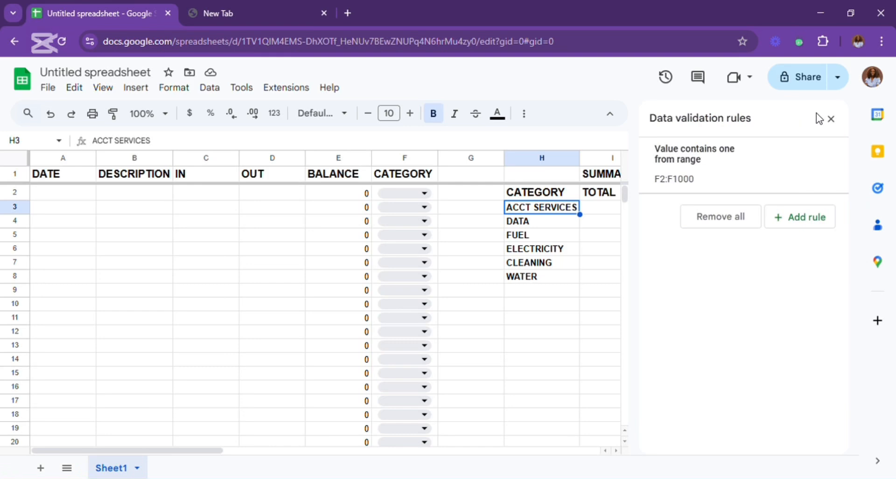
click(830, 119)
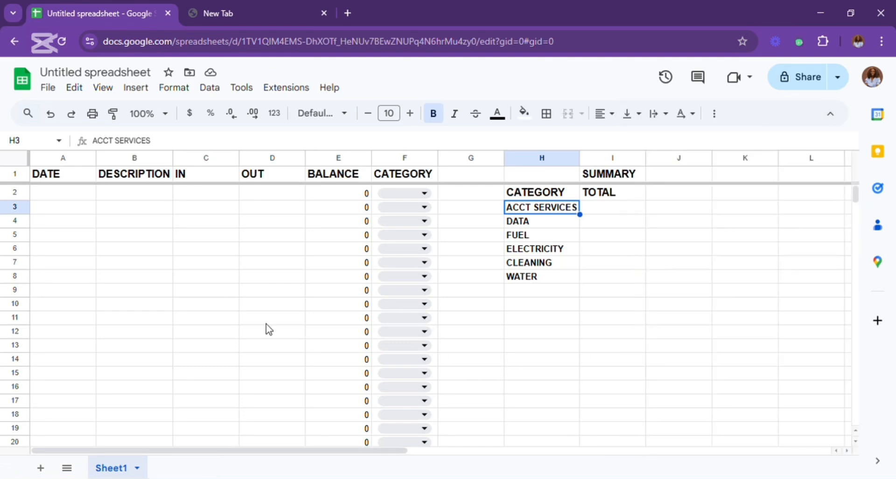
click(426, 196)
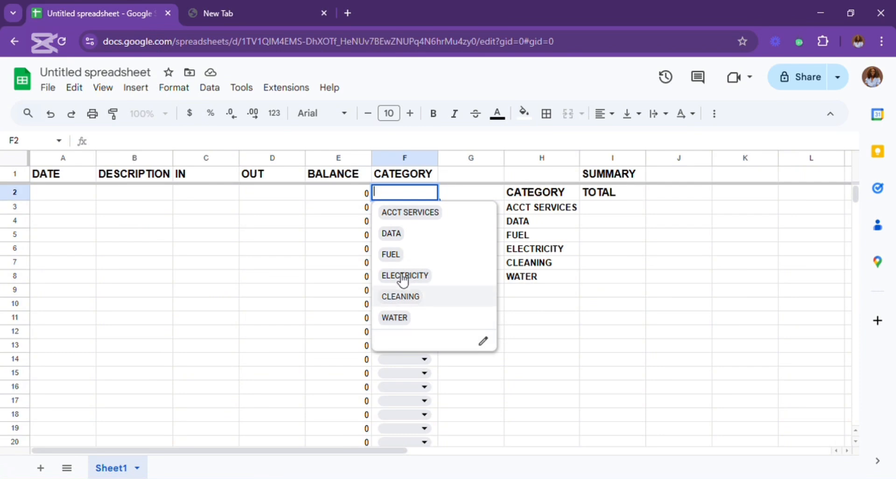
Step: Enter the extra summary category TELEPHONE in cell H9
click(538, 292)
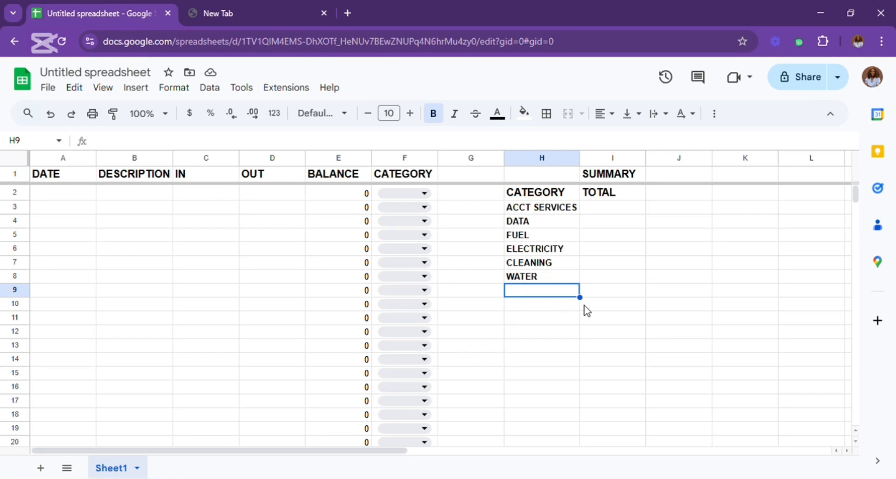
text(TELEPHOONE)
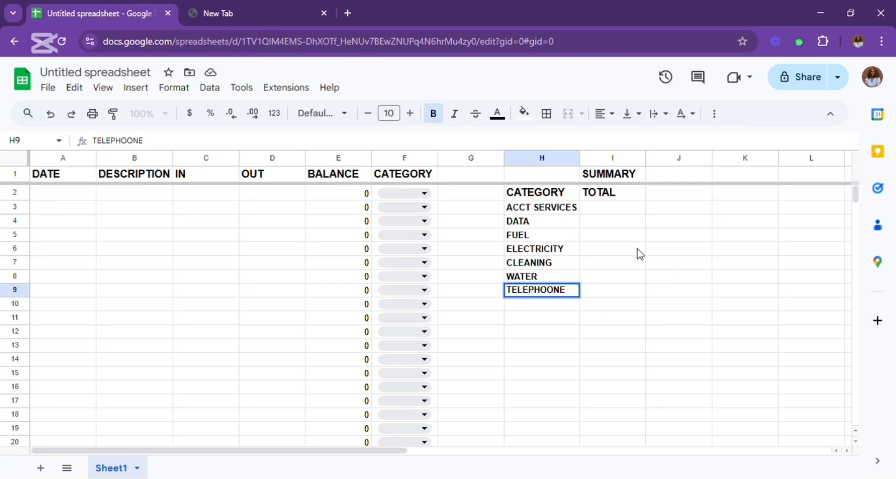
key(BackSpace)
key(BackSpace)
key(BackSpace)
text(NE)
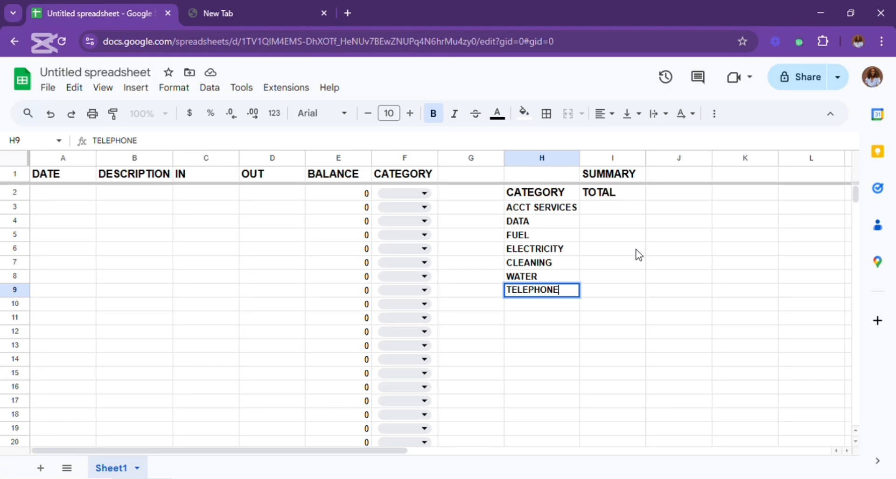
click(464, 266)
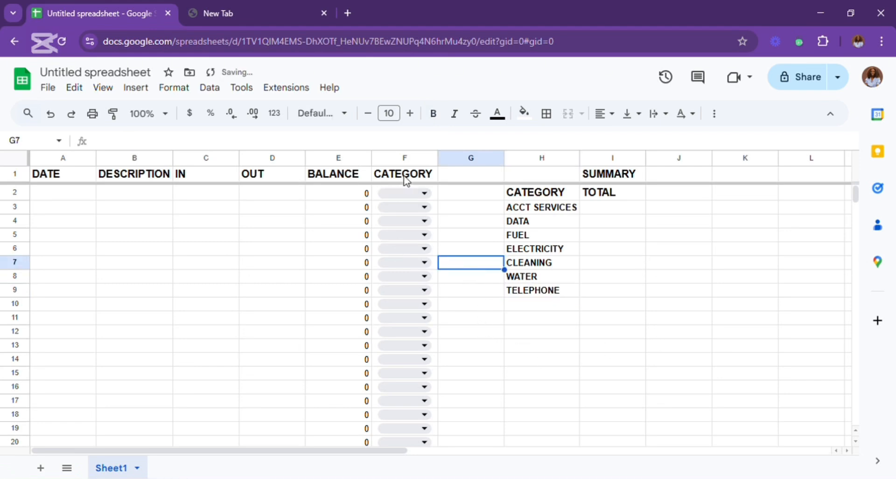
Step: Check the dropdown options in F2 for the newly added category
click(425, 194)
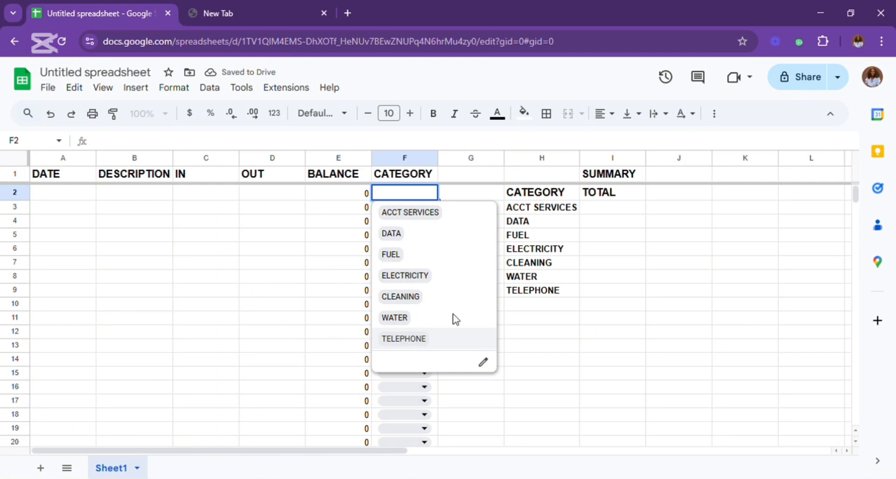
click(555, 323)
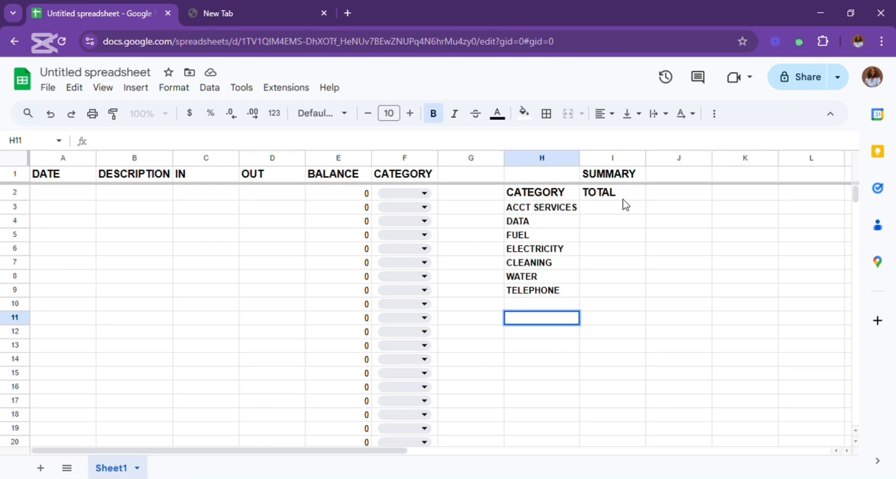
click(616, 208)
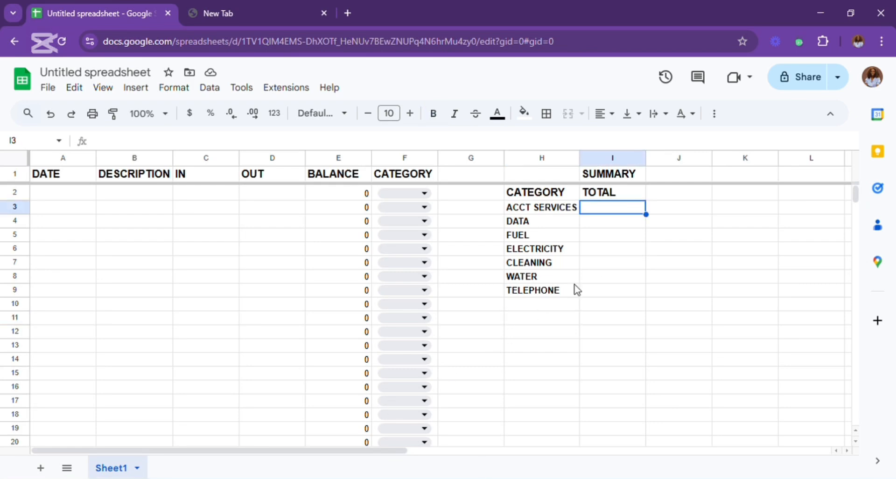
Step: Enter the summary category INCOME in cell H10
click(542, 309)
text(IN)
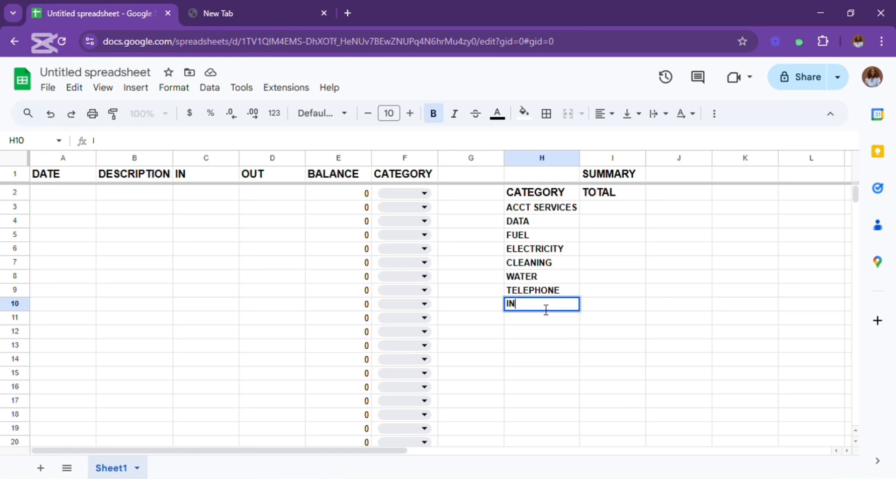
text(COME)
key(Return)
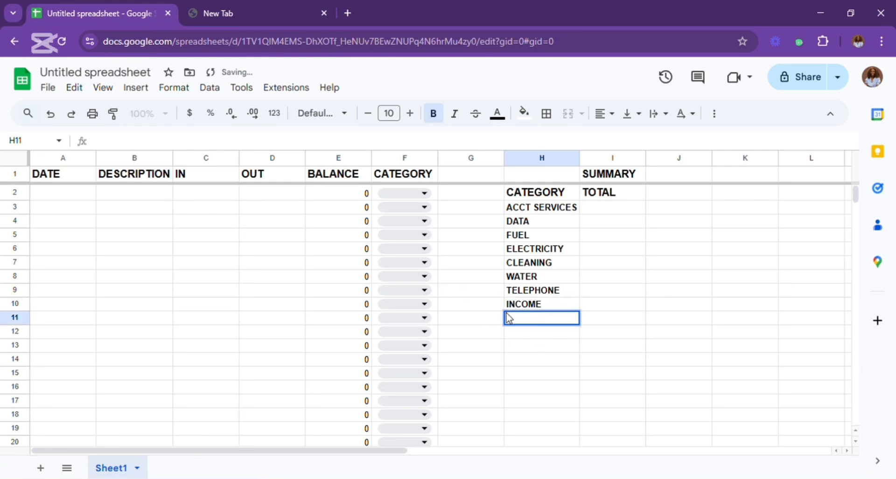
click(559, 290)
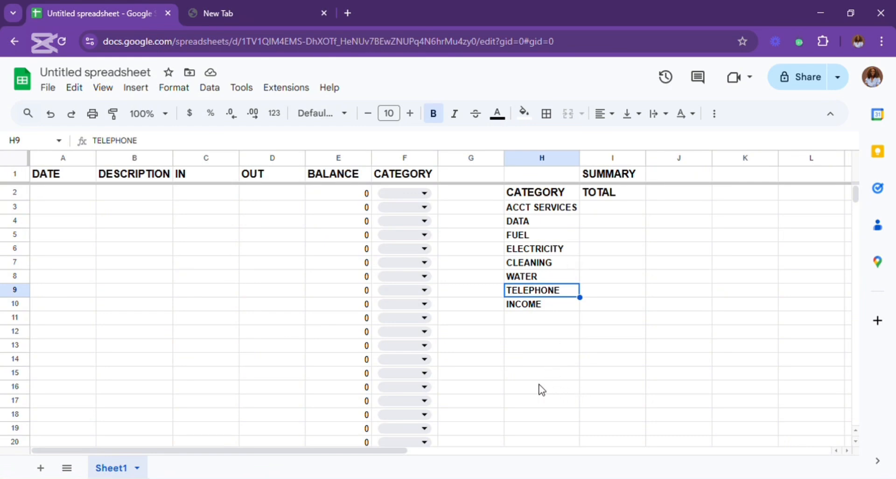
Step: Start a SUMIF formula in I3 with F2 as the range, H3 as the criterion and D2 as the sum range
click(599, 210)
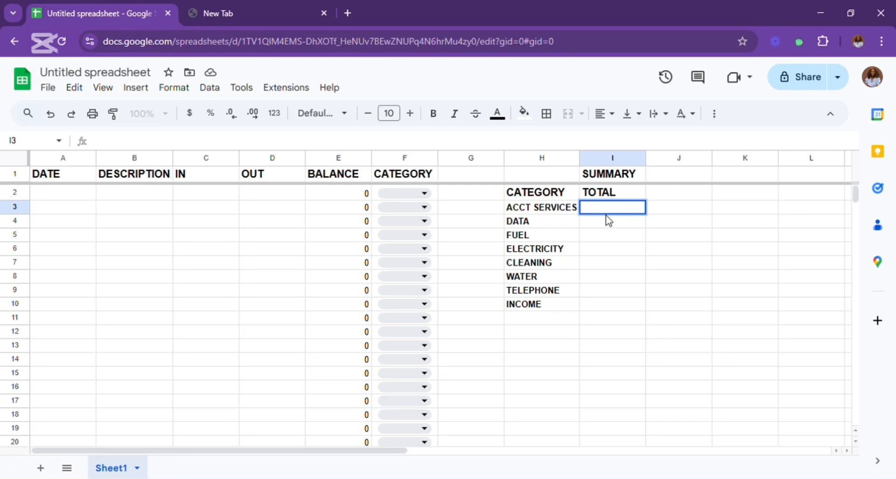
text(=S)
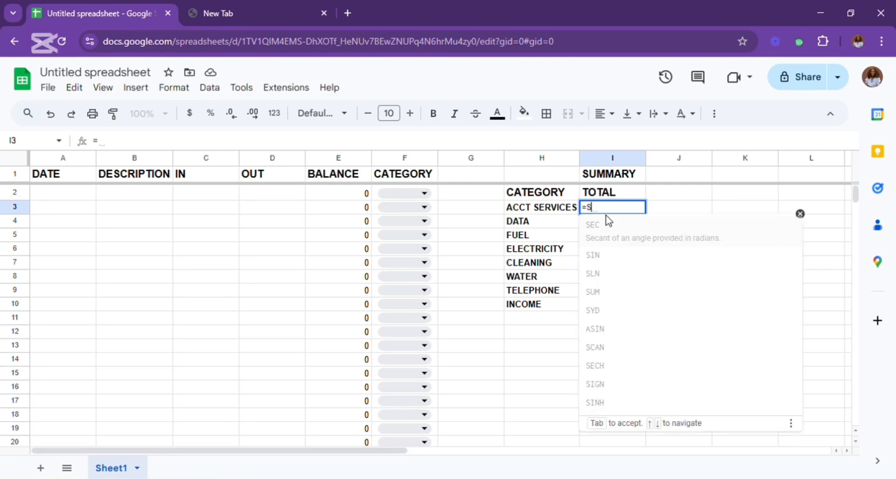
text(U)
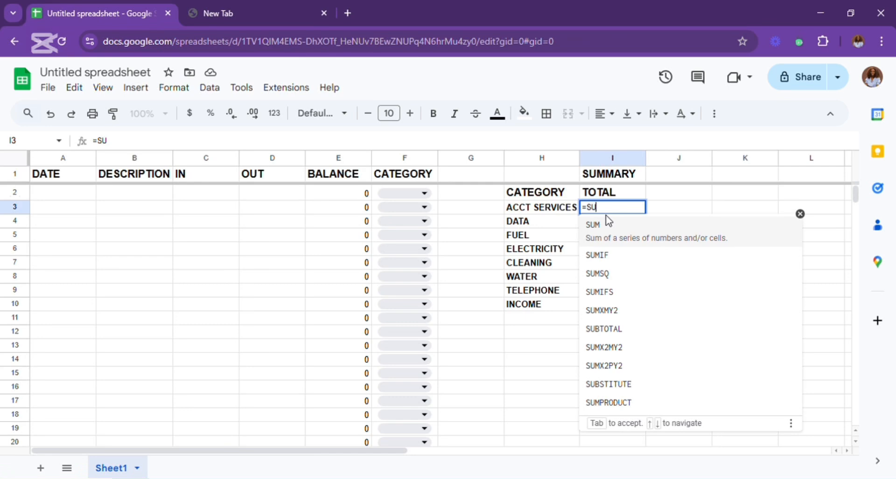
text(MIF)
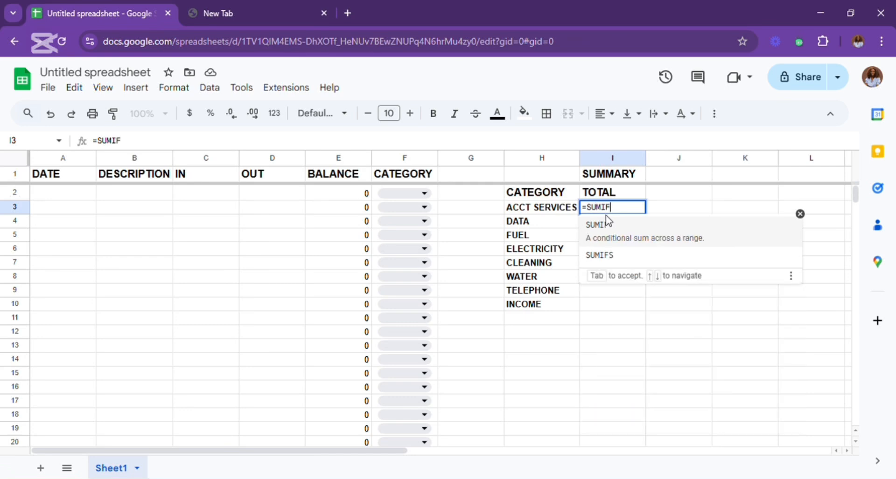
text(()
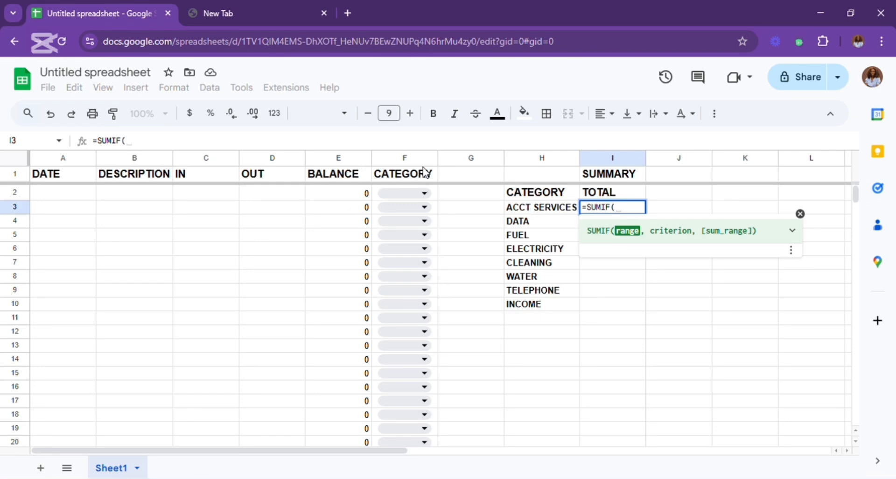
click(397, 193)
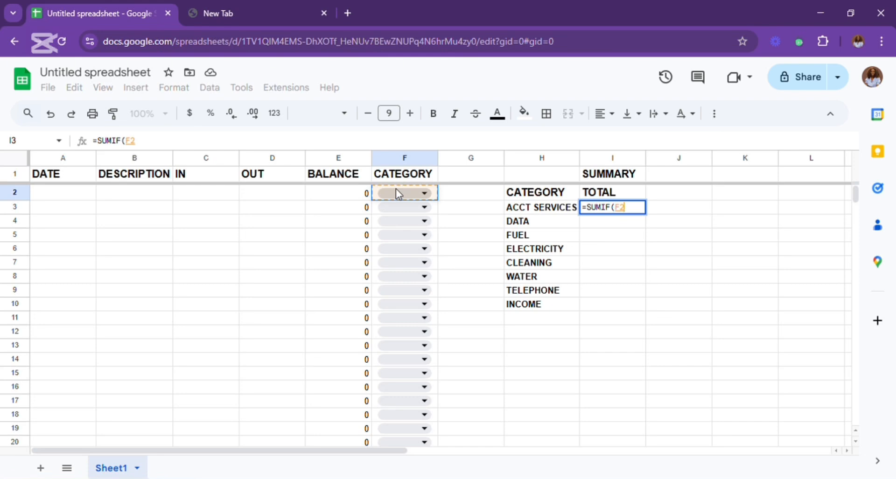
text(,)
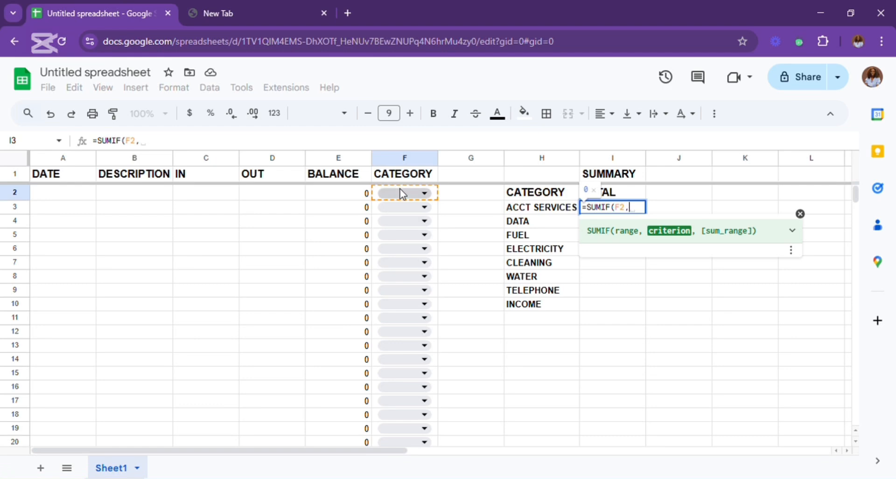
click(539, 209)
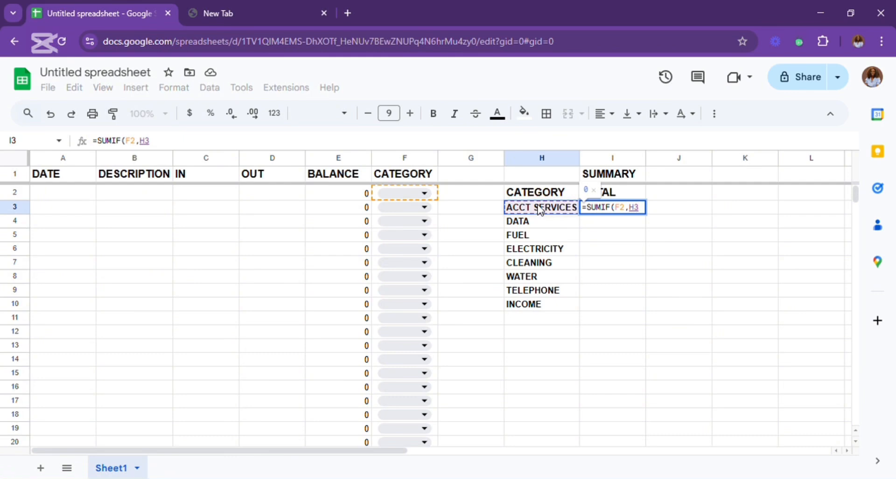
text(,)
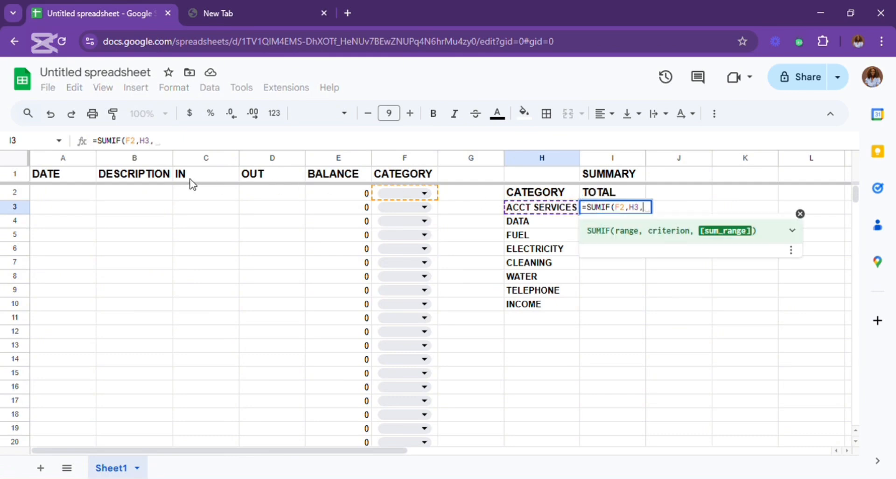
click(263, 188)
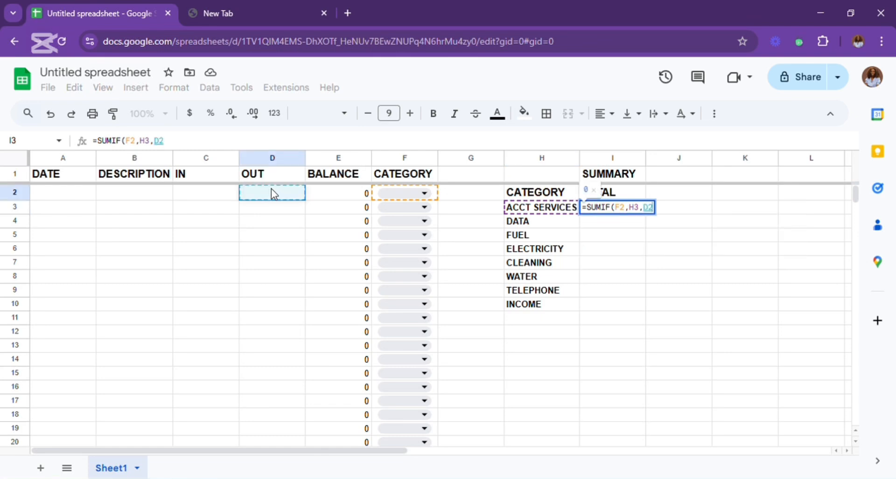
Step: Extend the SUMIF ranges in I3 to F2:F1000 and D2:D1000, and enter the formula
click(627, 213)
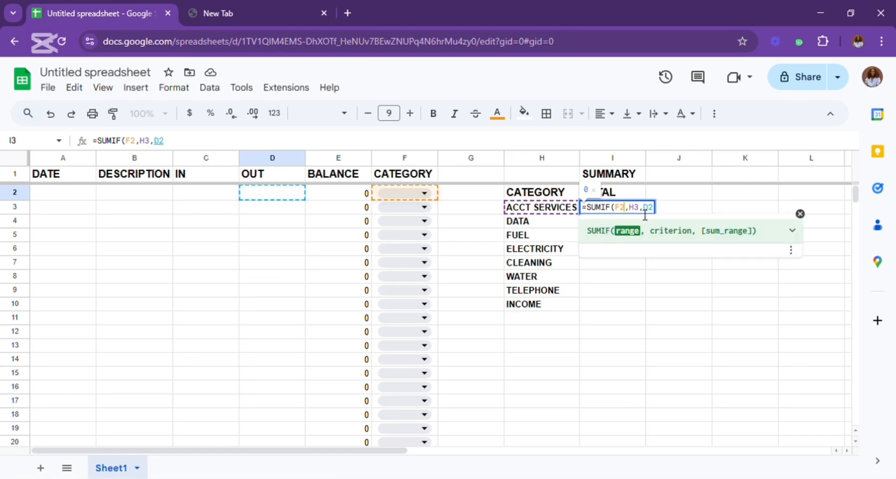
text(:F100)
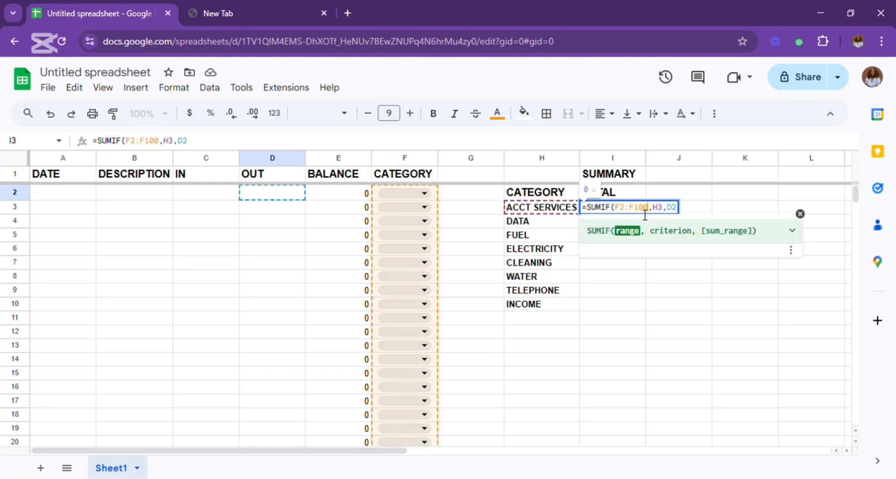
text(0)
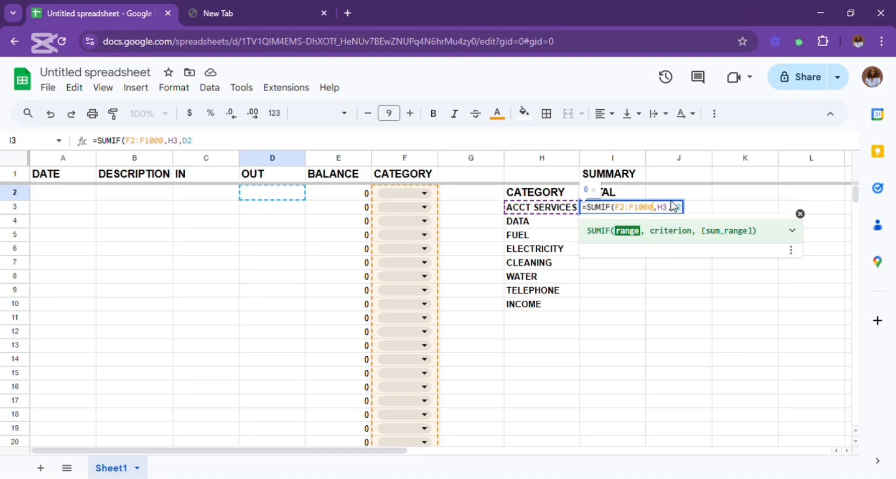
click(683, 208)
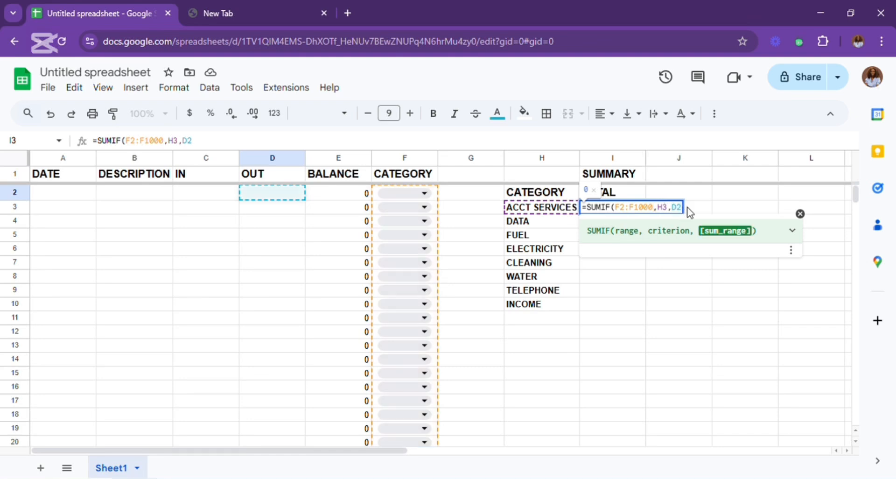
text(:)
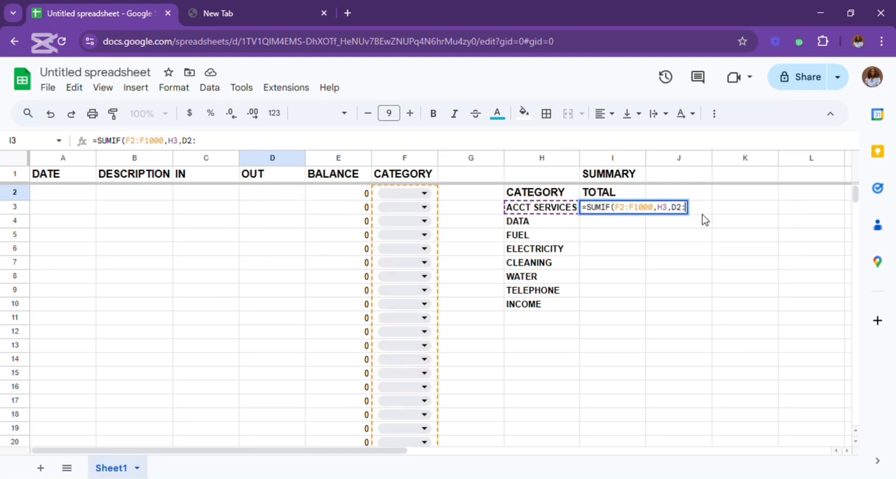
text(D1)
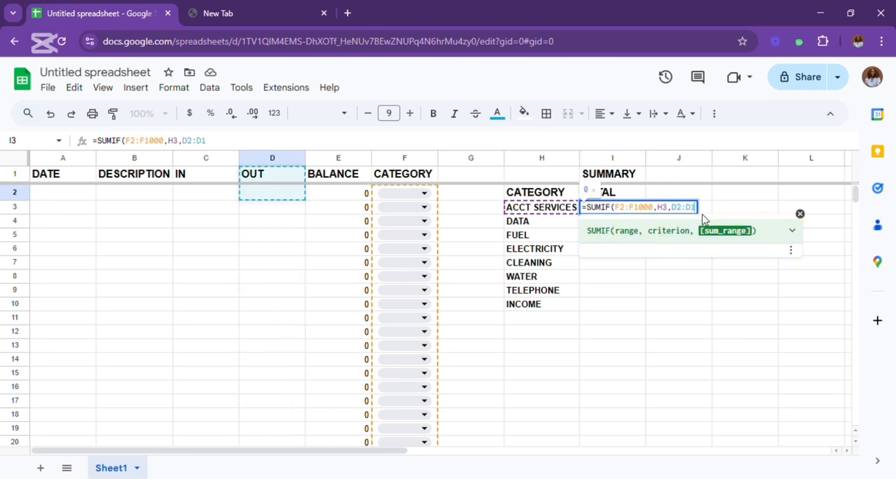
text(000)
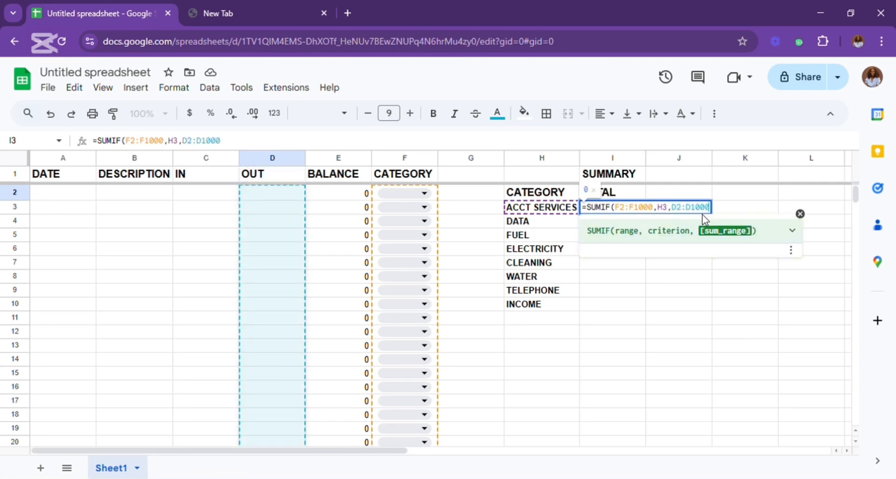
key(Return)
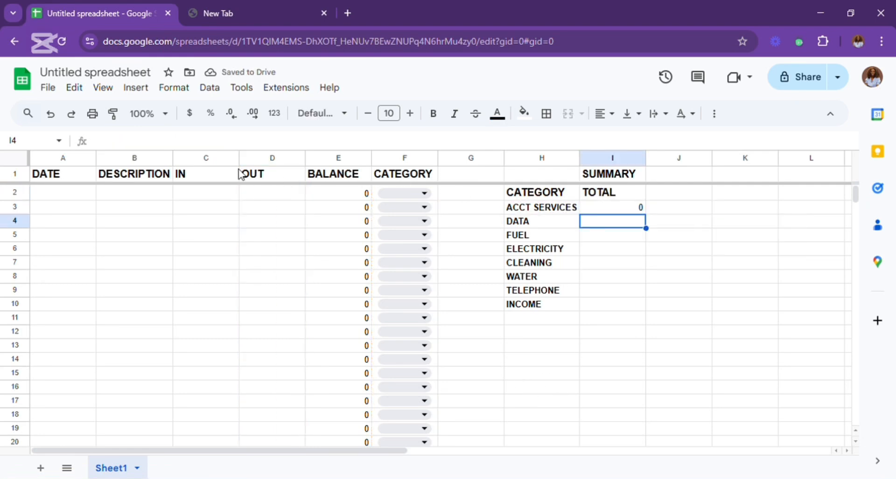
Step: Record an INCOME entry of 20000 in row 2's IN column and an OUT amount of 2000 in D3
click(425, 196)
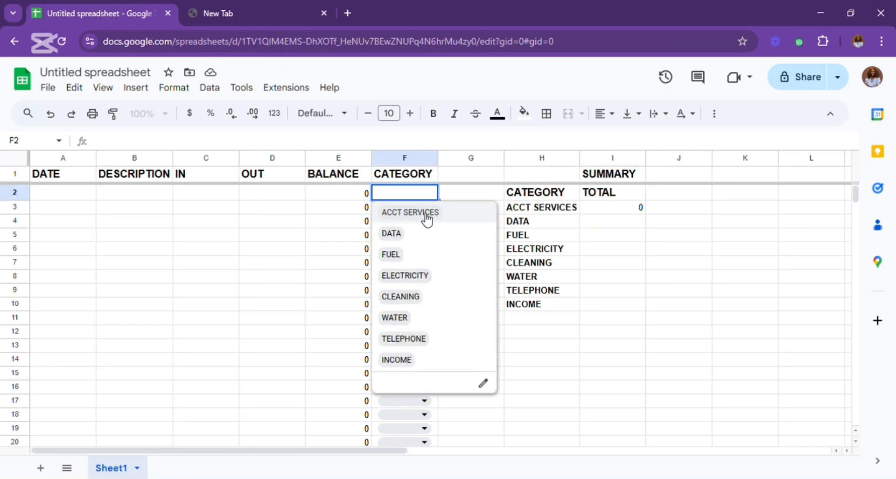
click(404, 361)
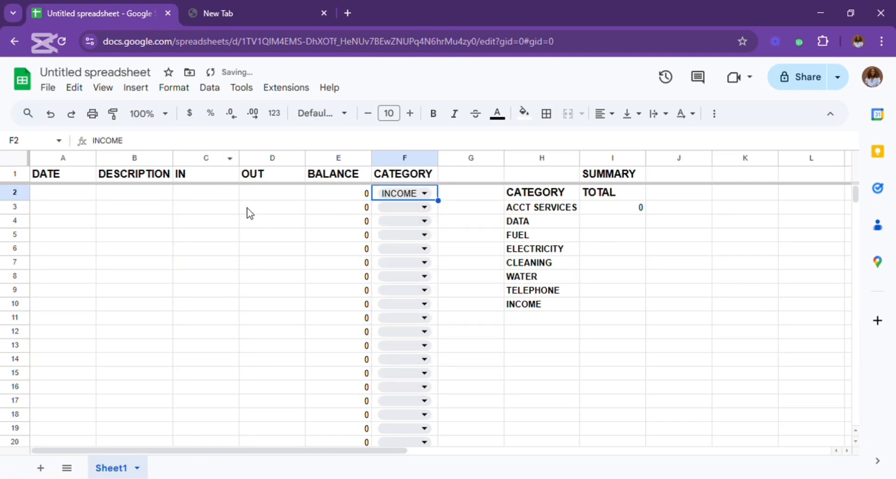
click(200, 196)
text(20000)
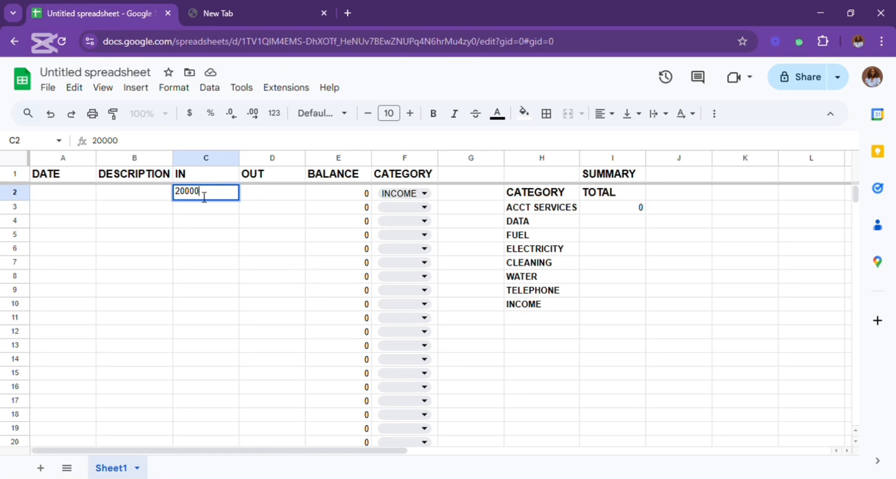
key(Return)
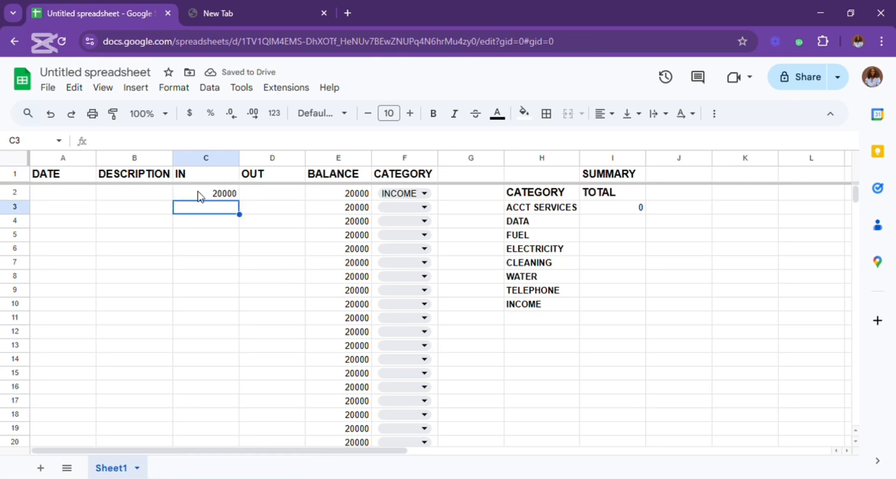
key(Right)
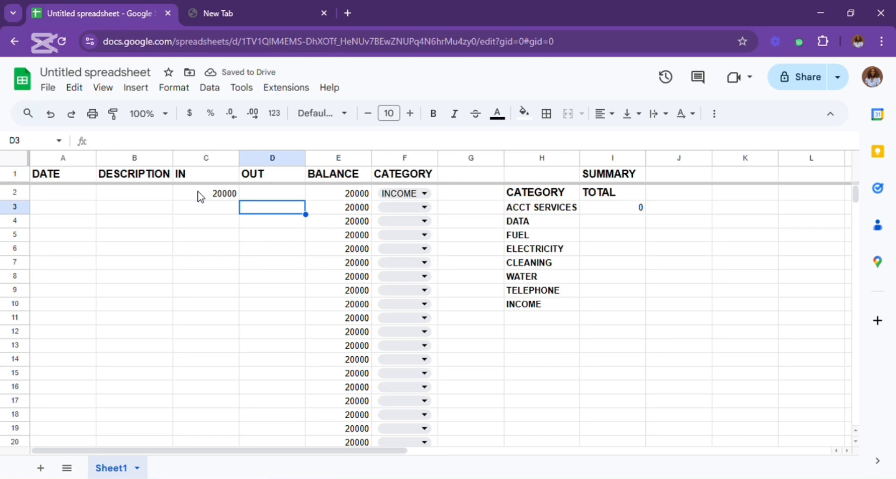
text(2000)
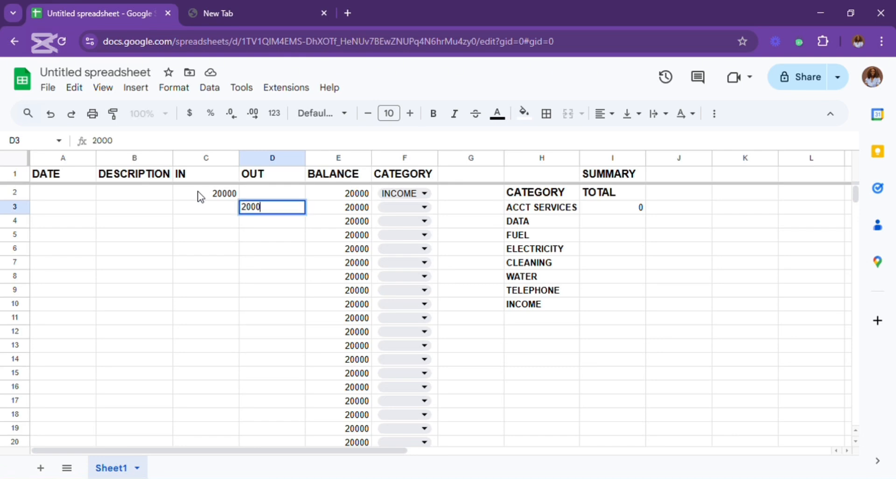
Step: Format the IN, OUT and BALANCE columns as numbers with thousands separators and two decimals
click(209, 160)
click(210, 162)
mouse_move(217, 160)
mouse_down()
mouse_move(338, 160)
mouse_move(225, 160)
mouse_up()
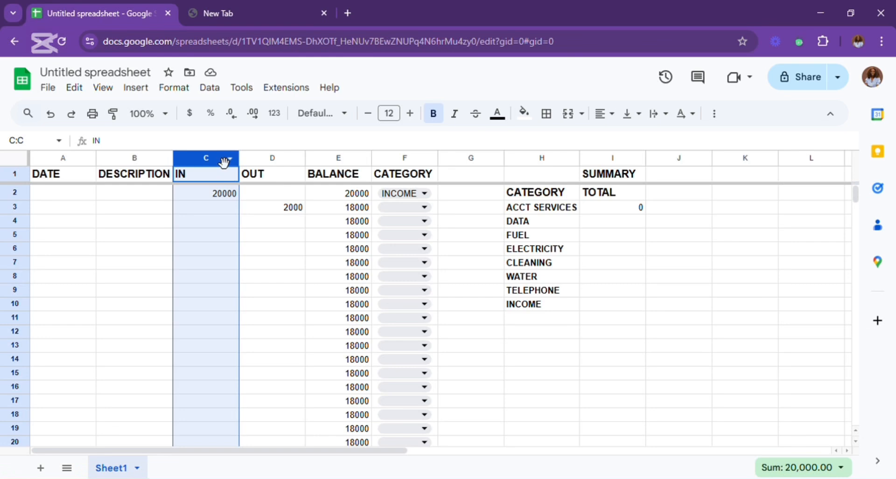
drag(244, 161, 238, 161)
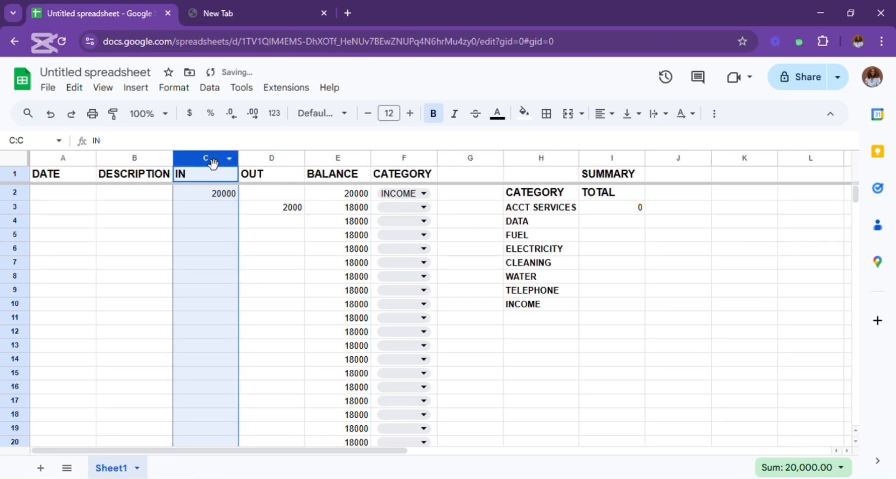
key(shift+Right)
key(shift+Right)
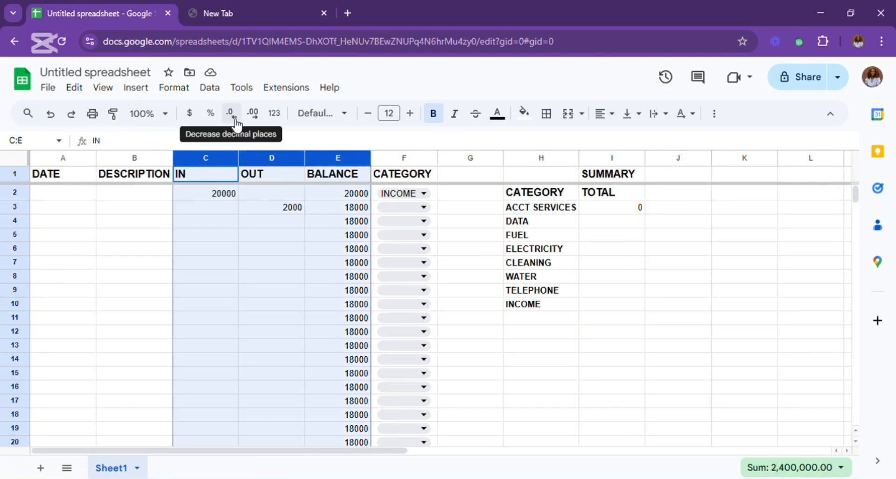
click(274, 113)
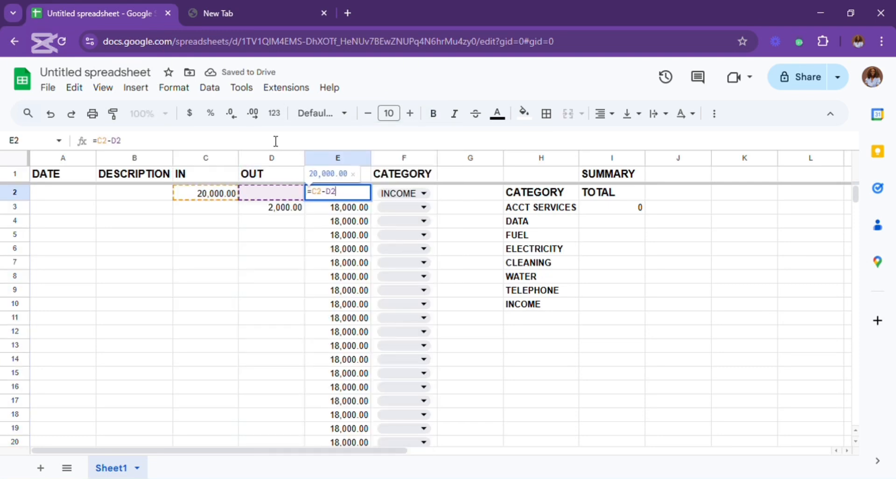
key(Escape)
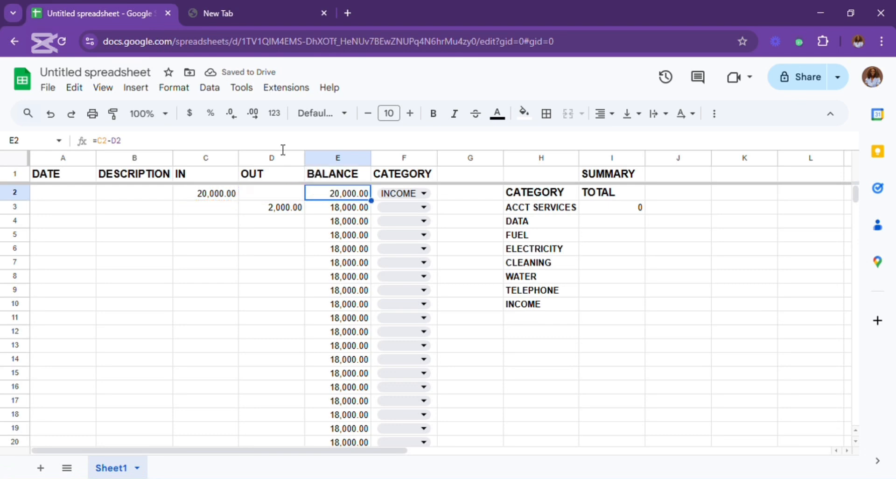
Step: Remove both decimal places from the amounts in the IN, OUT and BALANCE columns
click(225, 159)
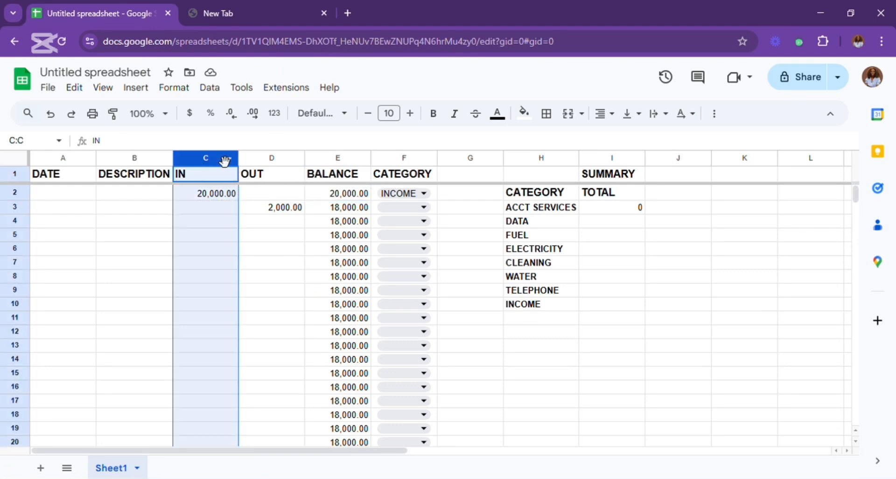
key(shift+Right)
key(shift+Right)
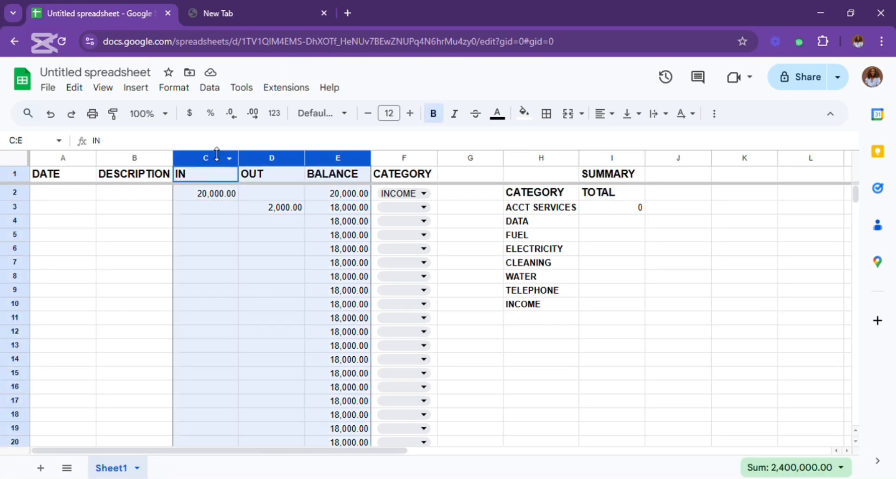
double_click(236, 117)
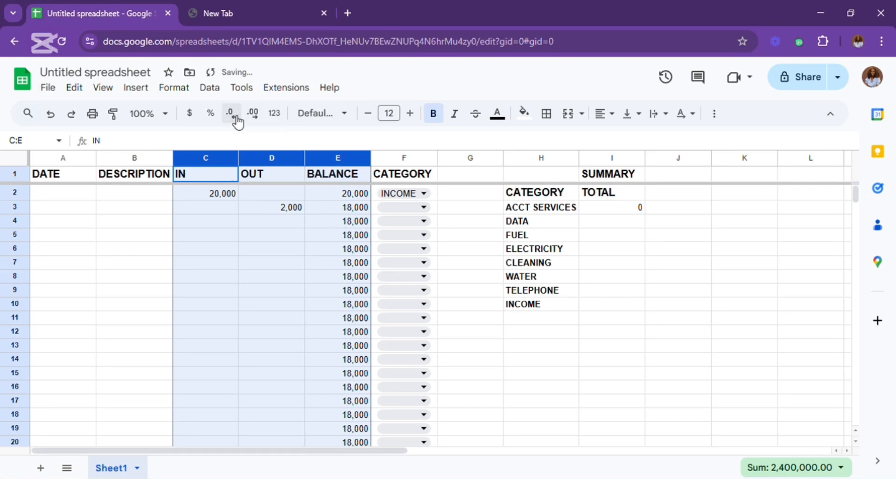
click(483, 266)
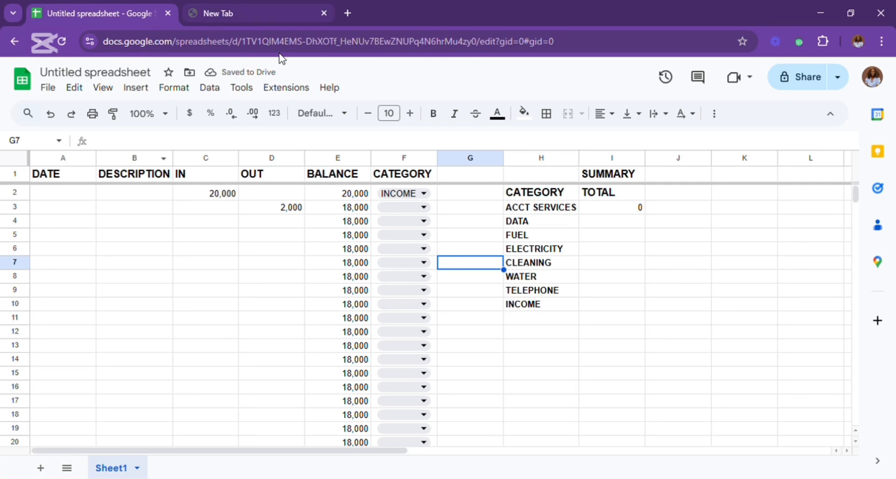
Step: Set the category in F3 to ACCT SERVICES
click(424, 208)
click(416, 230)
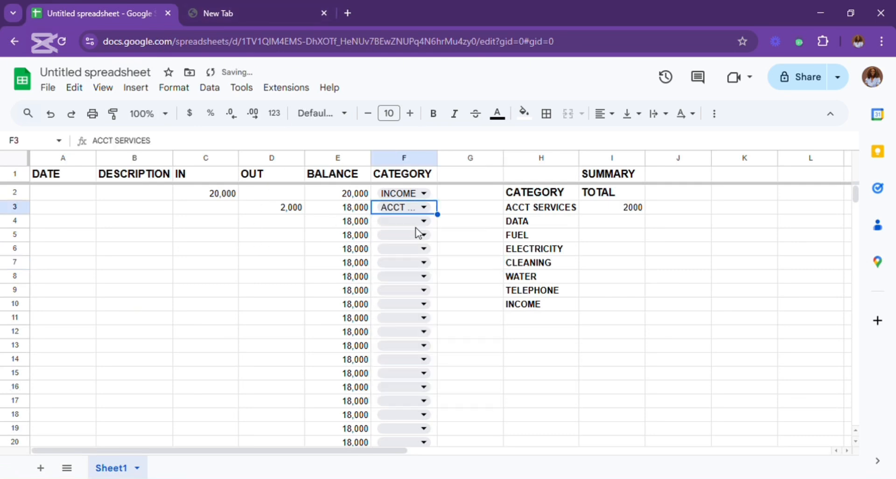
Step: Format column I of the summary as numbers with thousands separators and no decimal places
click(626, 160)
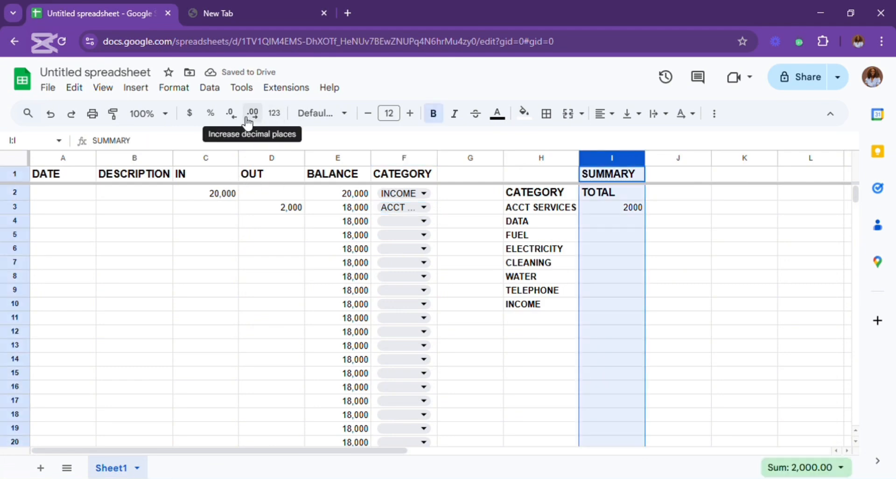
click(274, 113)
click(301, 190)
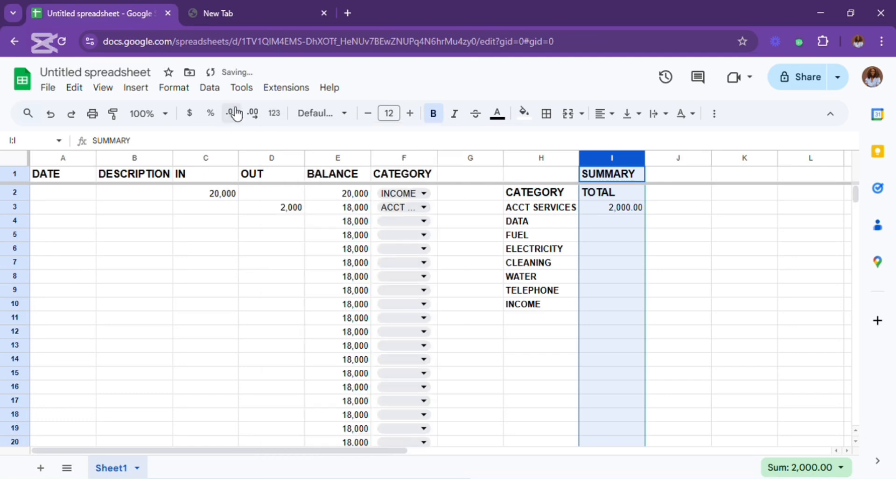
click(237, 113)
click(235, 115)
click(237, 114)
click(251, 252)
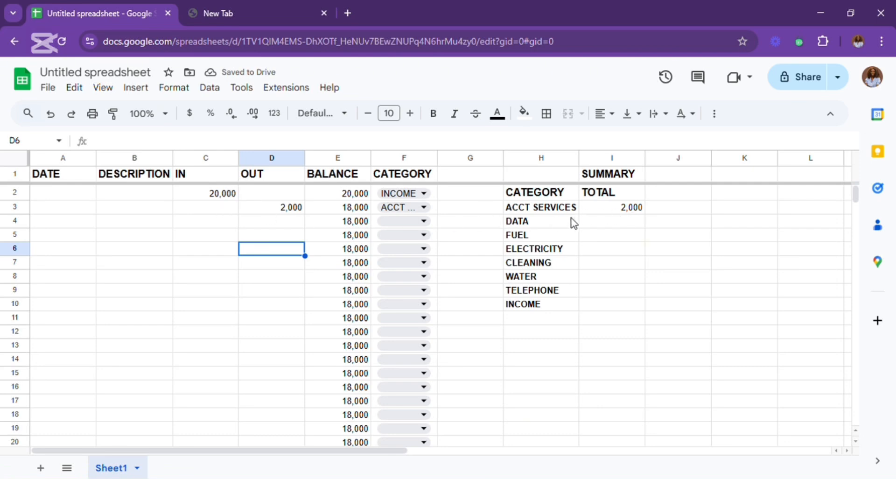
Step: Make the F2:F1000 and D2:D1000 ranges absolute in I3's SUMIF formula and fill it down to I10
click(622, 211)
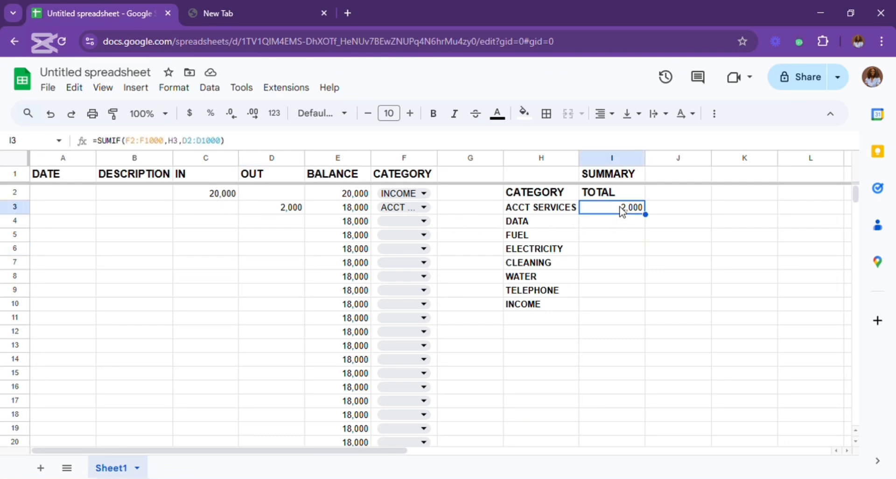
click(136, 142)
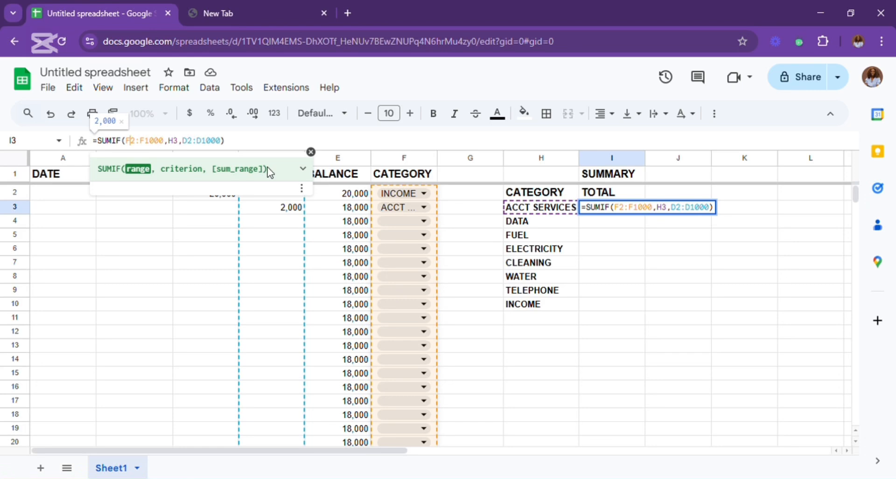
key(F4)
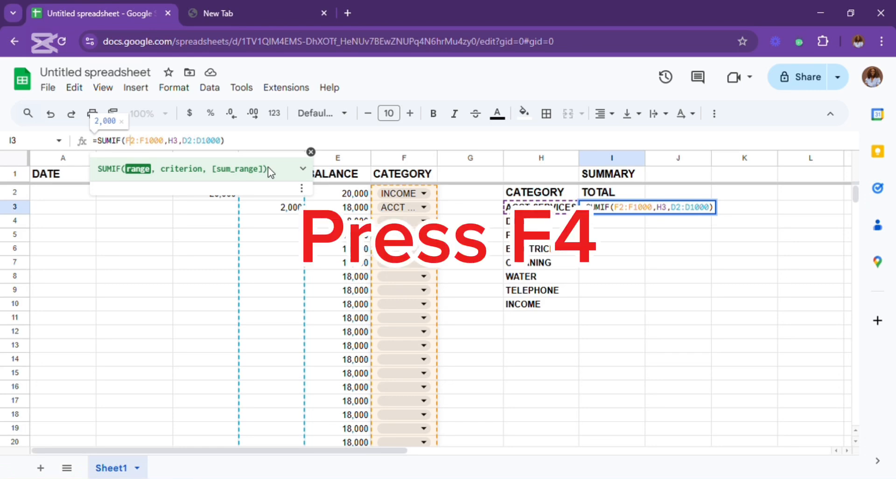
click(212, 147)
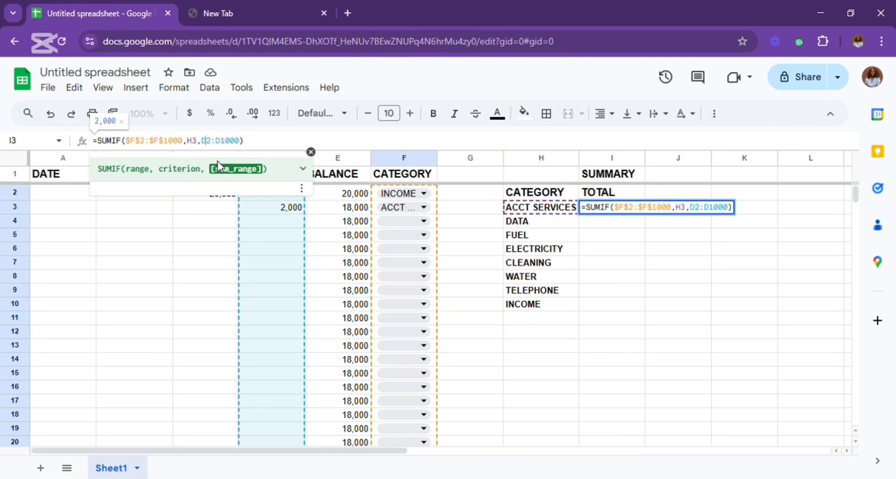
key(F4)
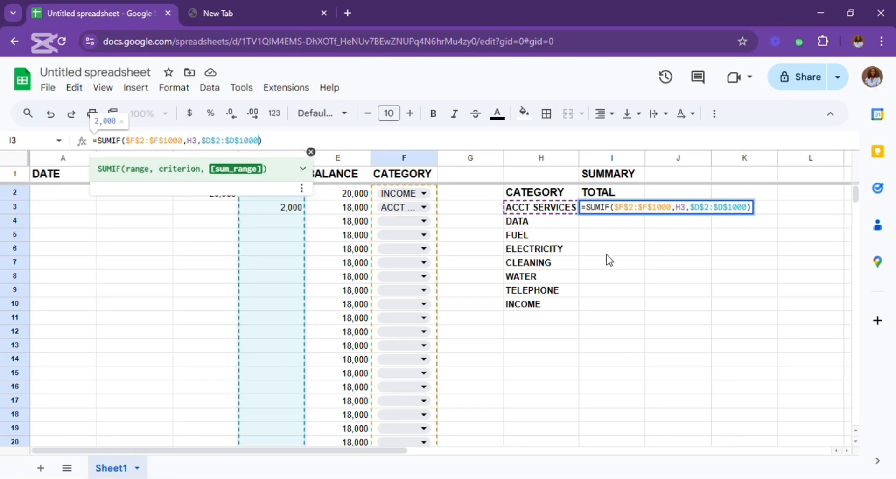
key(Return)
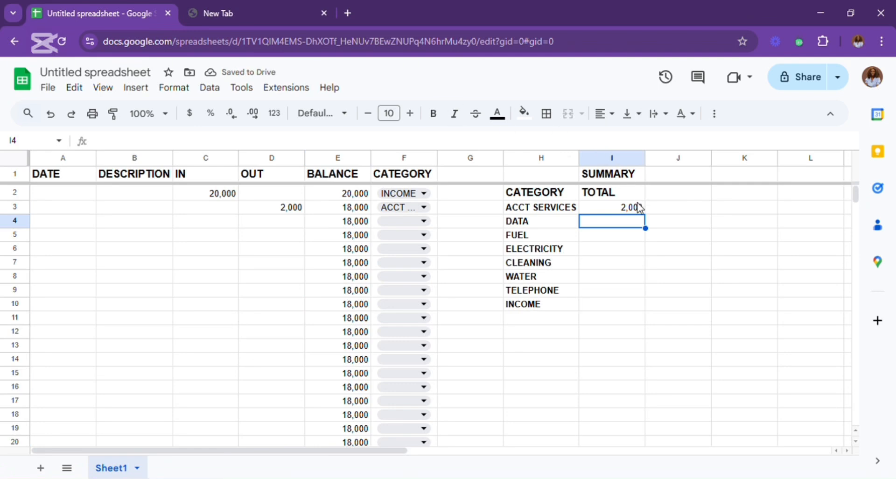
click(637, 206)
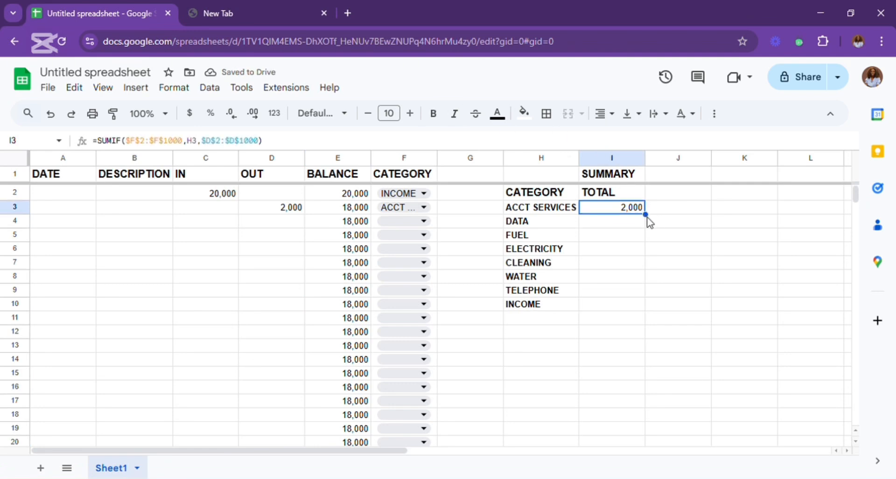
drag(655, 224, 650, 322)
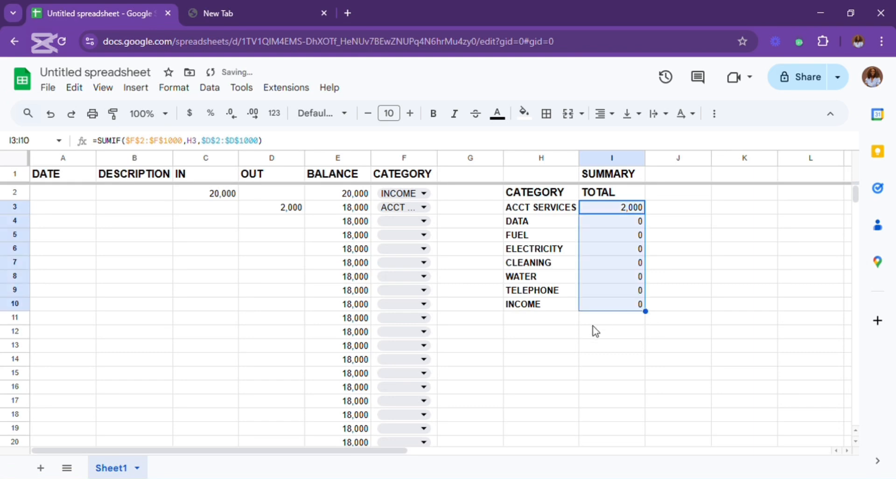
Step: Change the INCOME total in I10 to sum the IN column with =SUMIF($F$2:$F$1000,$H$10,$C$2:$C$1000)
click(615, 308)
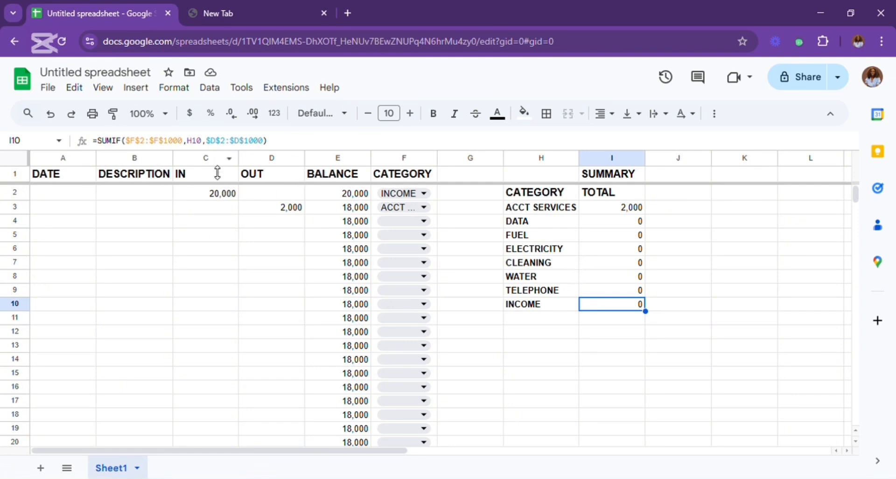
click(286, 193)
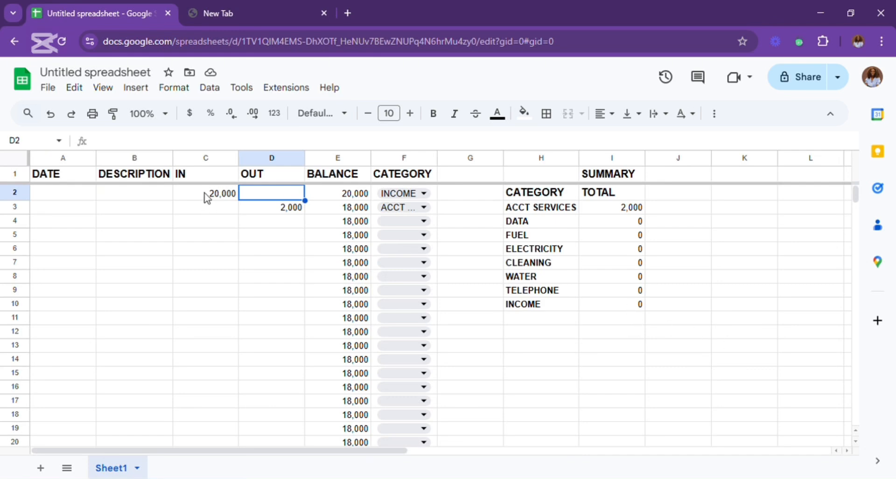
click(217, 158)
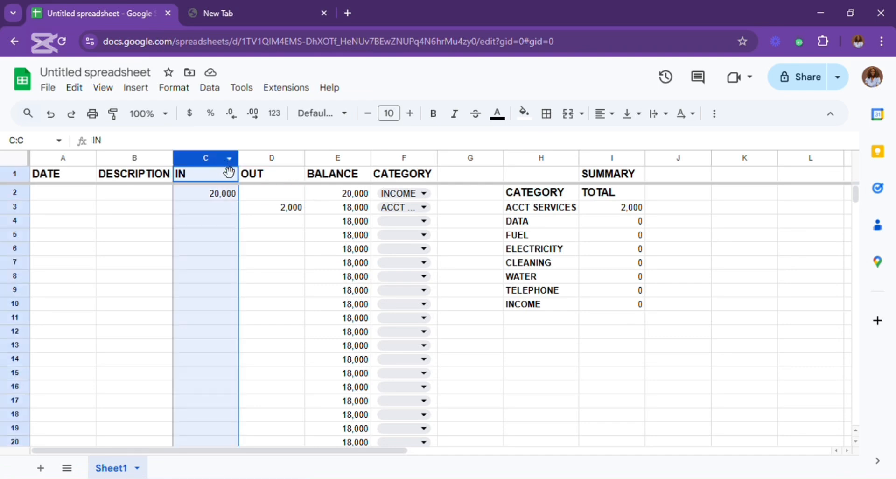
click(641, 307)
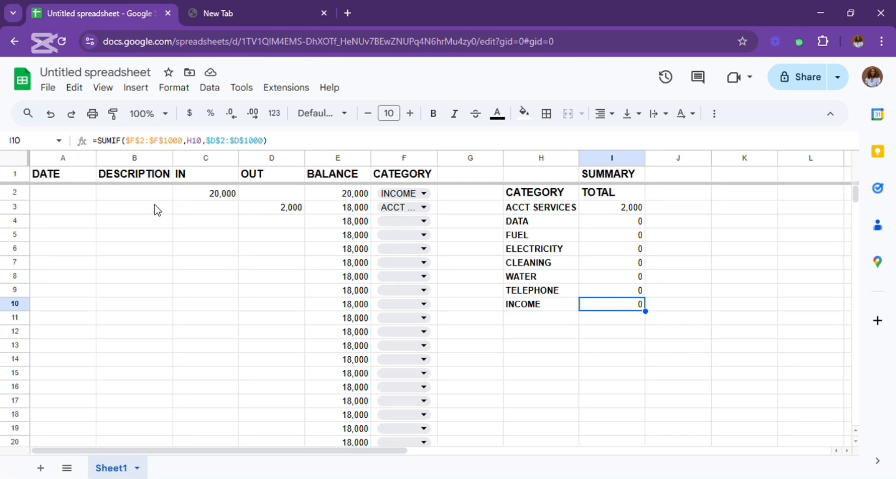
click(201, 142)
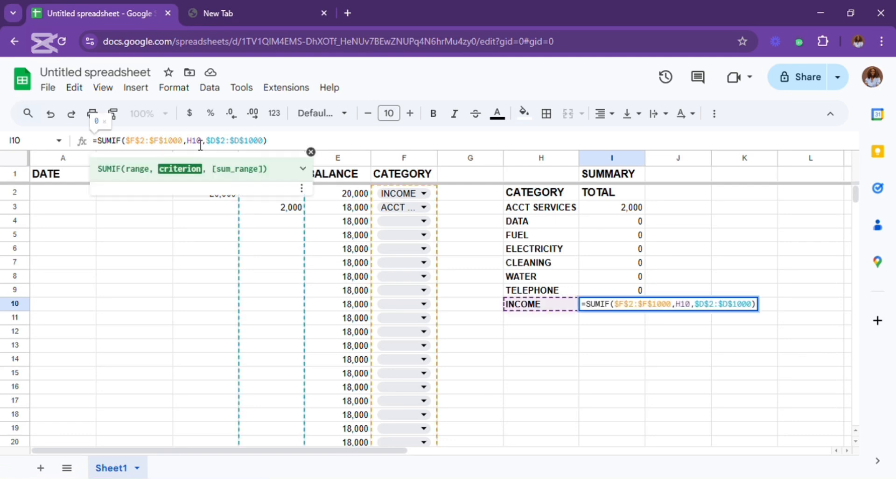
key(F4)
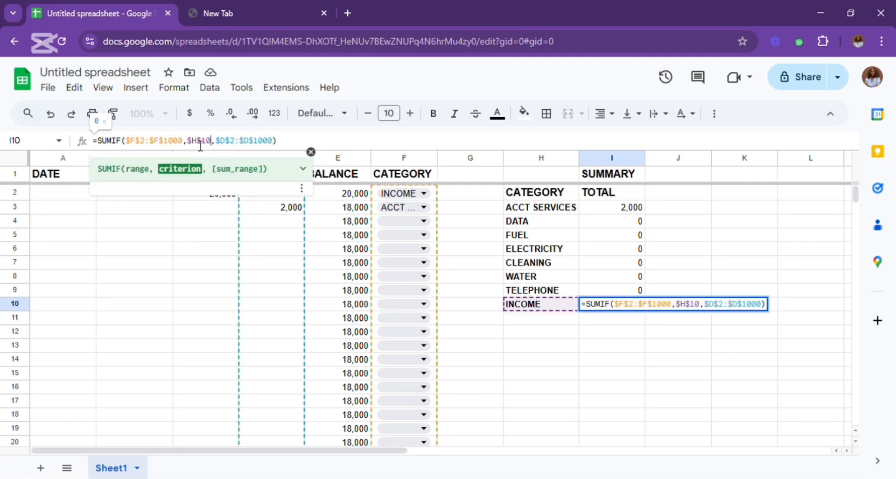
click(230, 146)
key(BackSpace)
text(C)
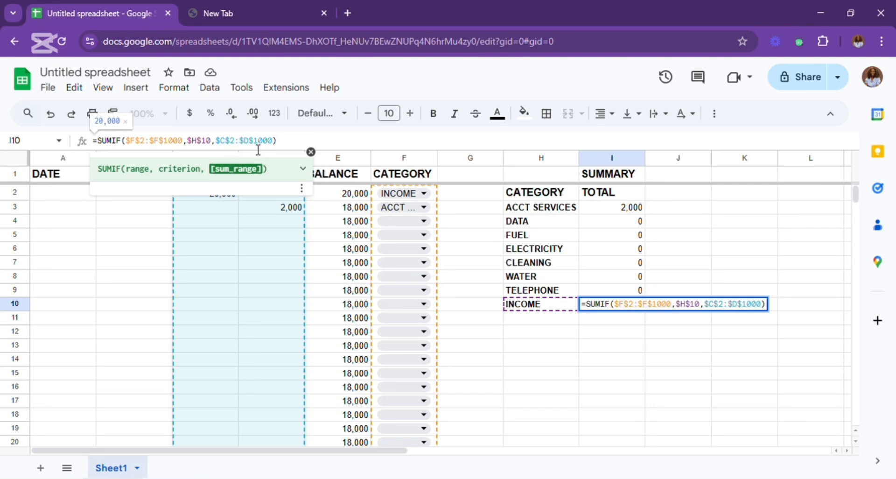
key(BackSpace)
text(C)
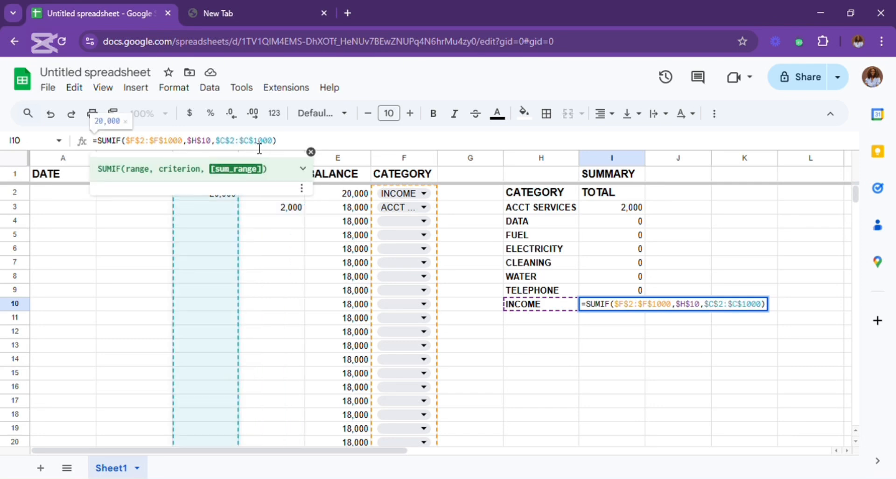
key(Return)
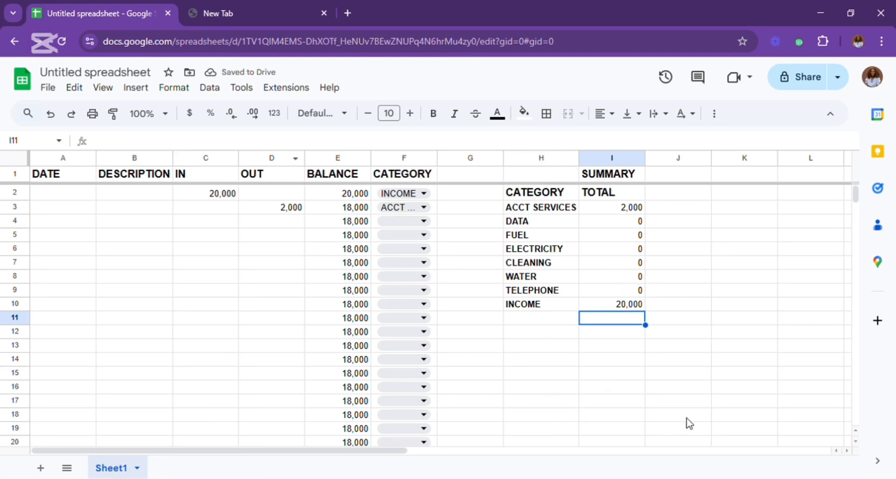
Step: Record an OUT amount of 5000 in D4 and set its category to DATA
click(631, 294)
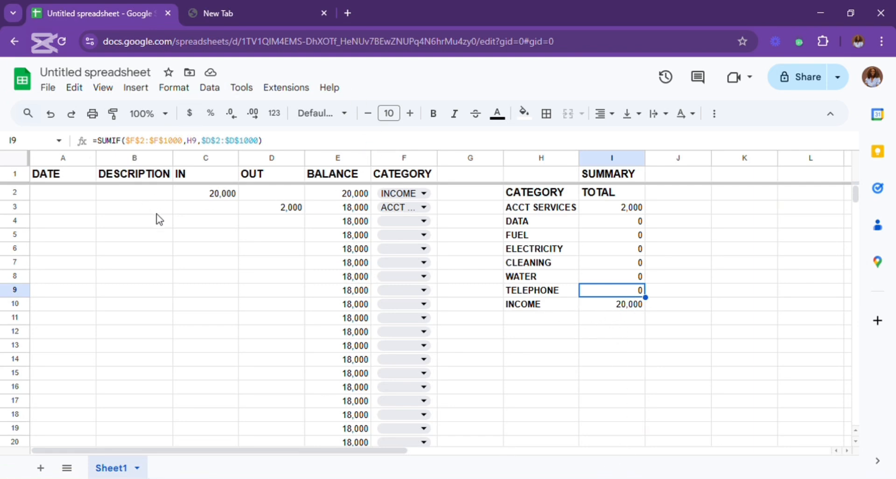
click(285, 222)
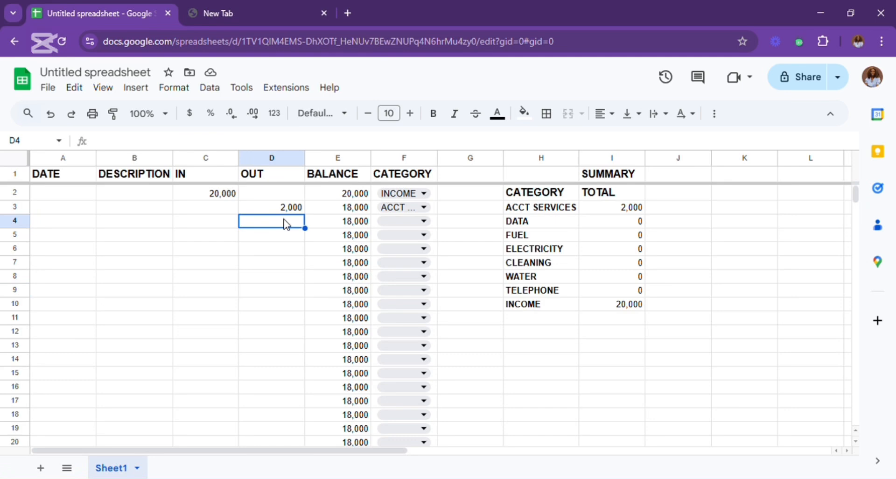
text(5000)
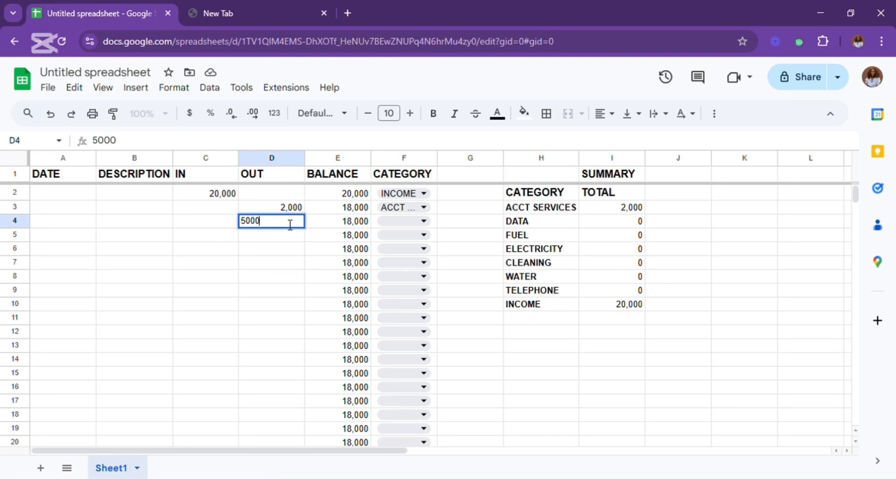
click(426, 224)
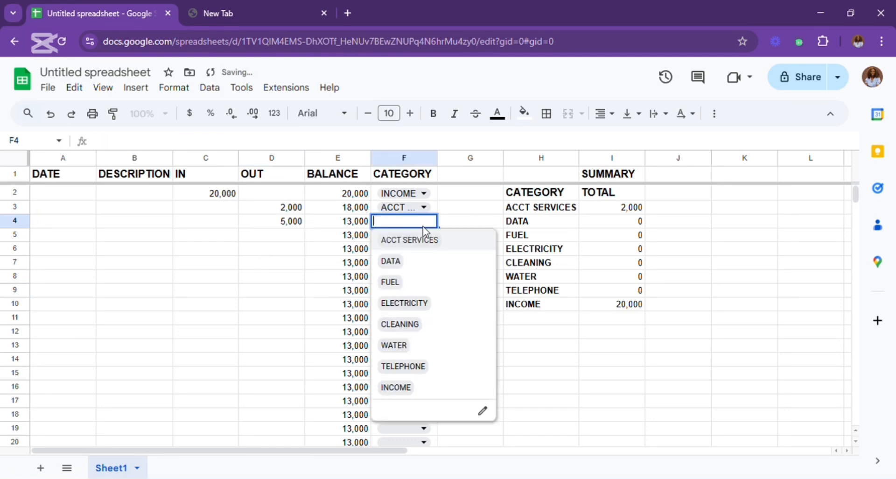
click(392, 261)
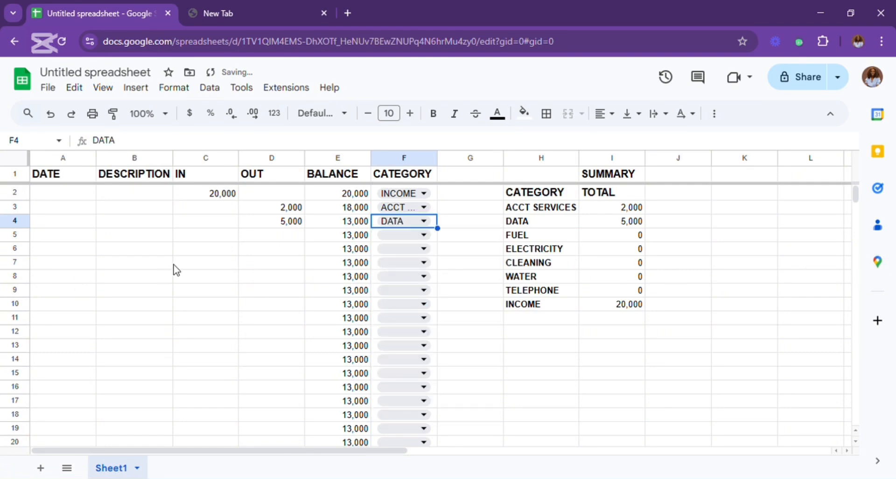